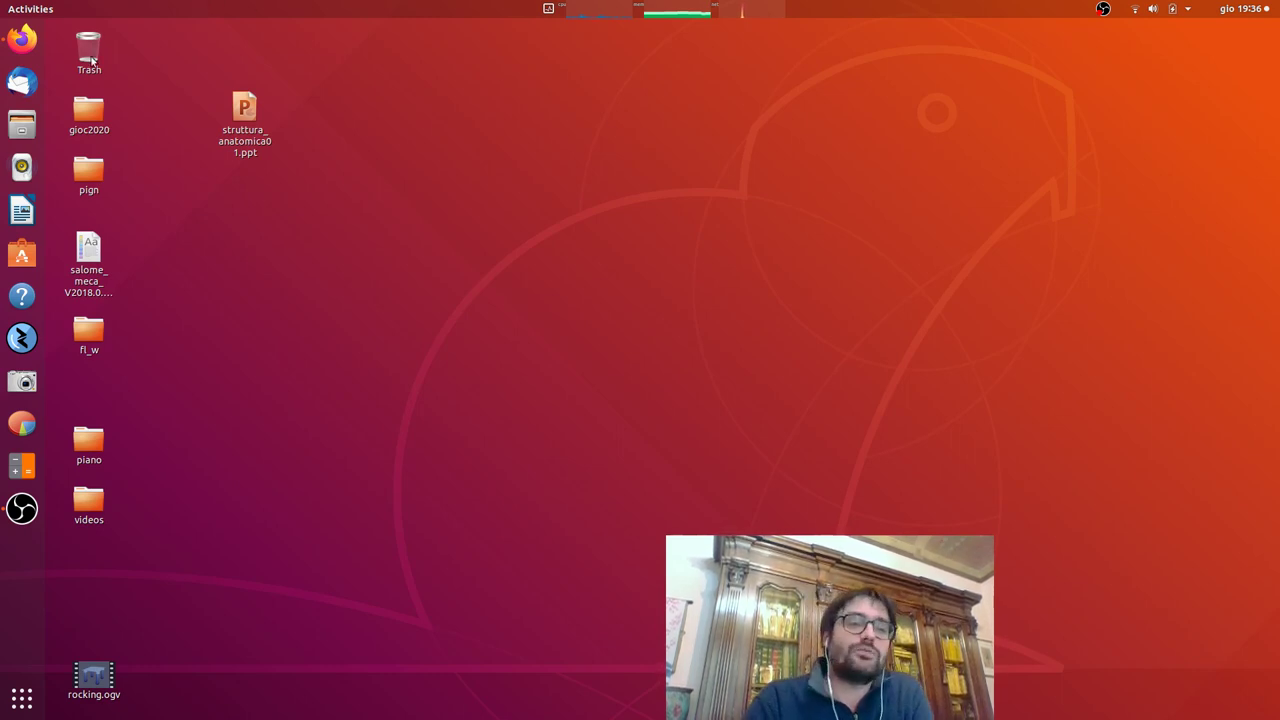
# Open the code_aster homepage in Firefox and browse its news, forum, PRONET and newsletter sections
pyautogui.click(22, 39)
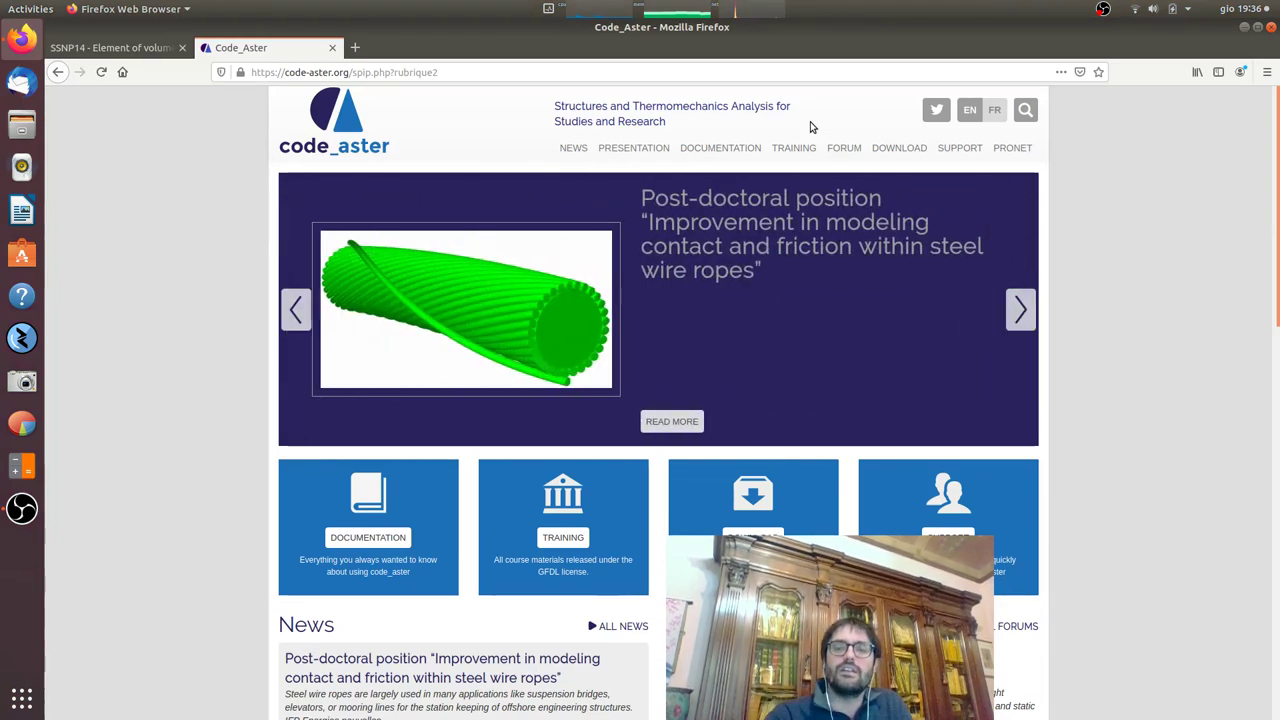
pyautogui.scroll(-15, 812, 127)
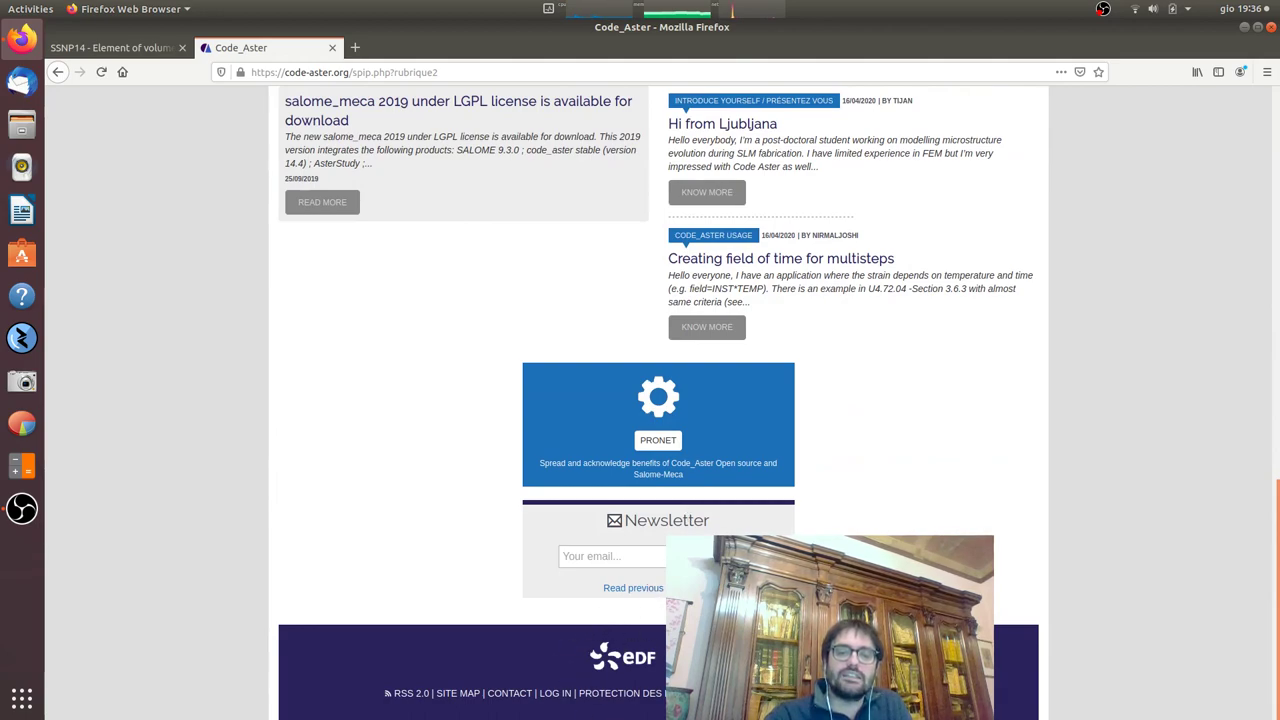
pyautogui.scroll(10, 801, 460)
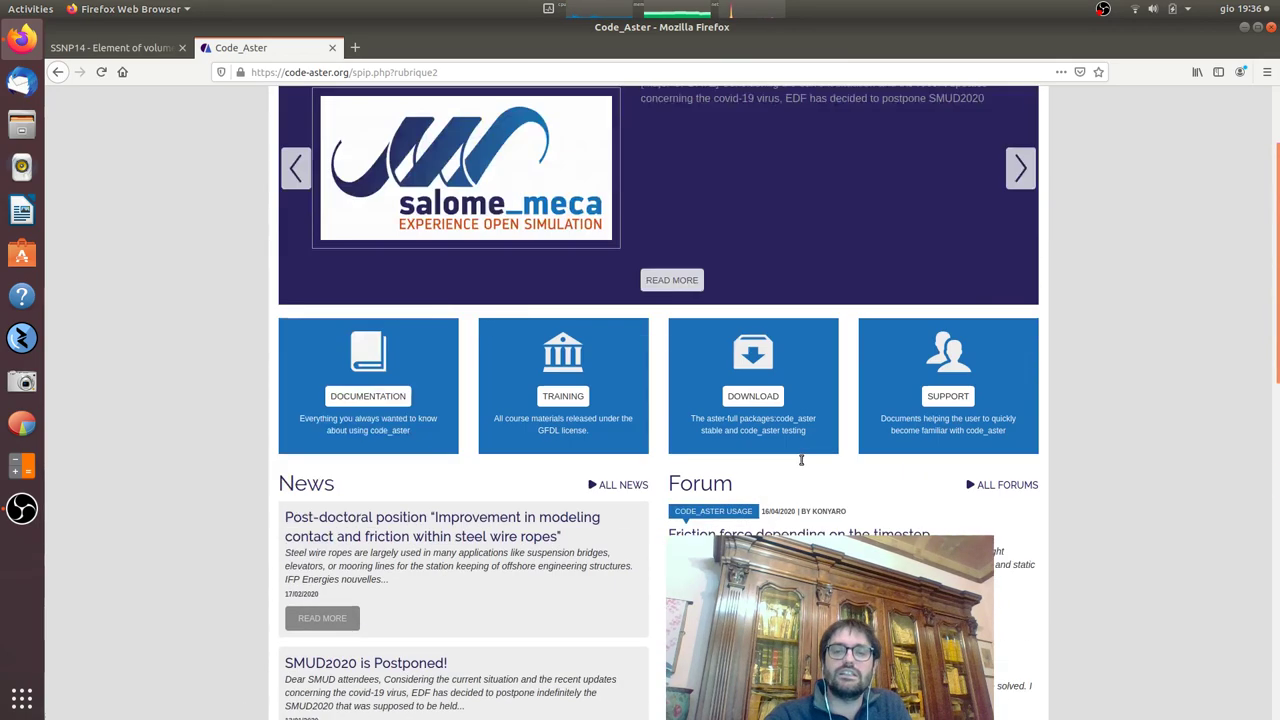
pyautogui.scroll(3, 801, 460)
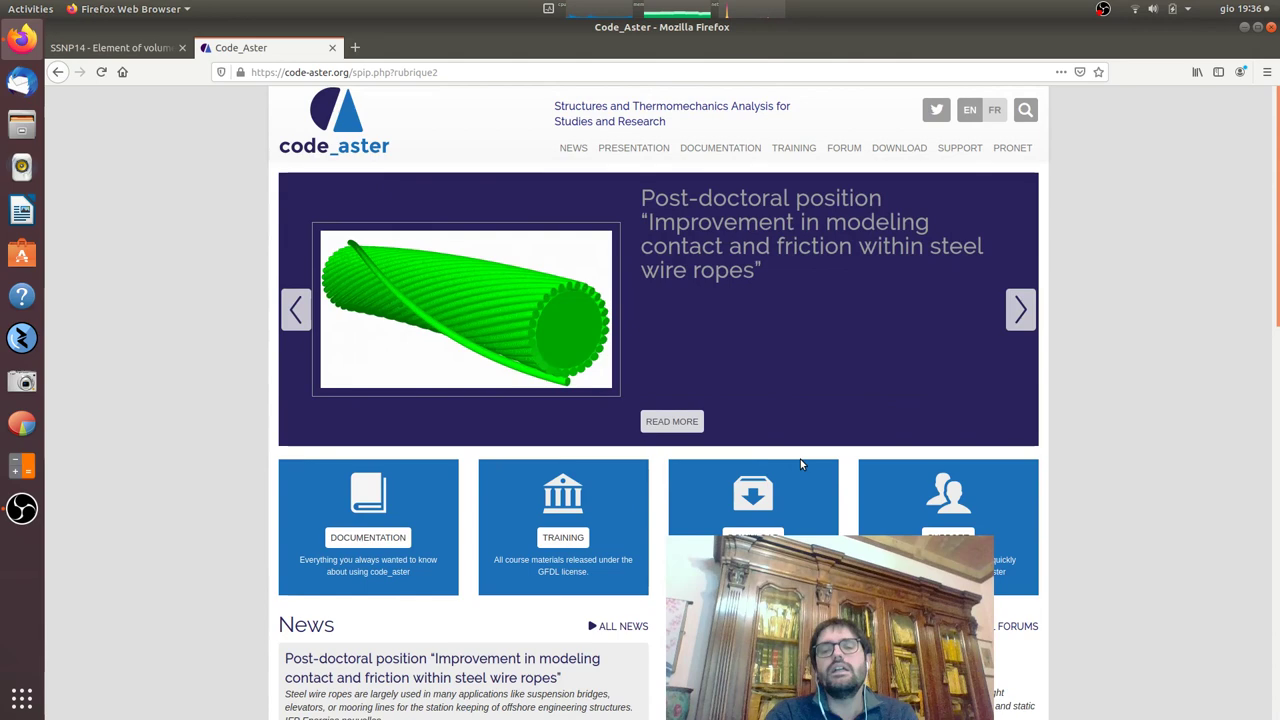
# Go to the code_aster version 14 documentation and list all Utilisation (U) documents
pyautogui.click(738, 149)
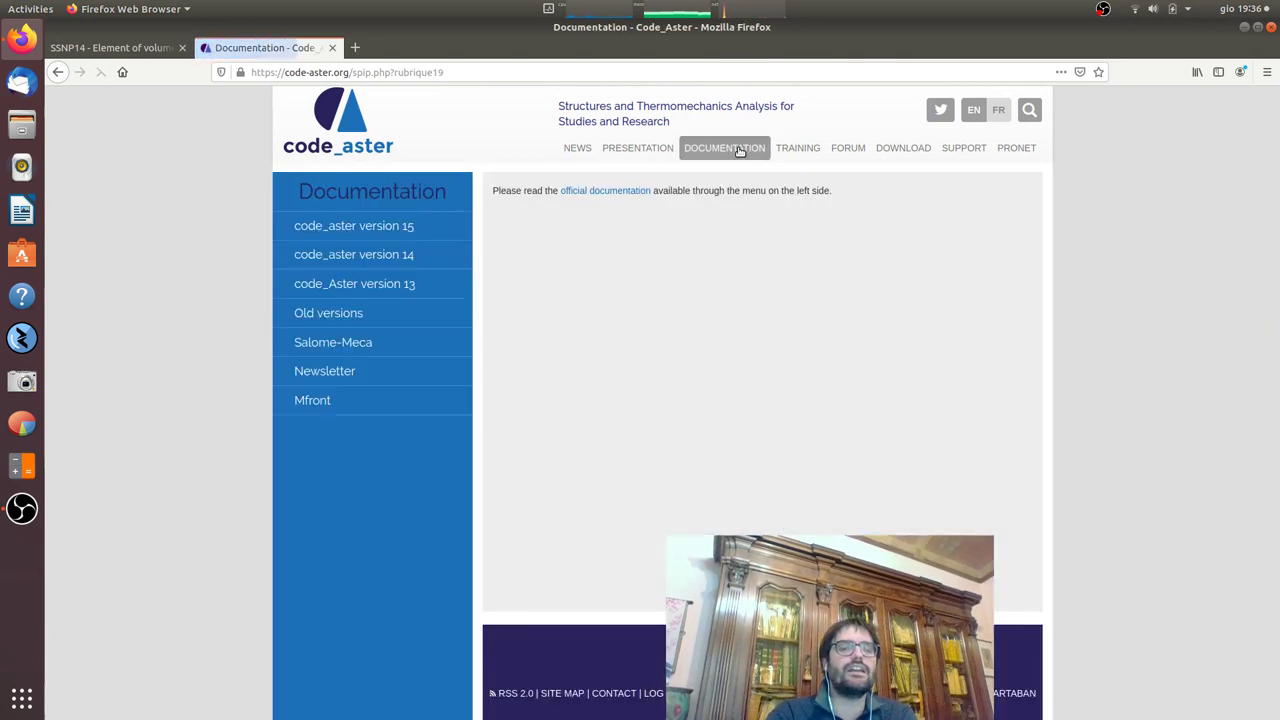
pyautogui.click(363, 256)
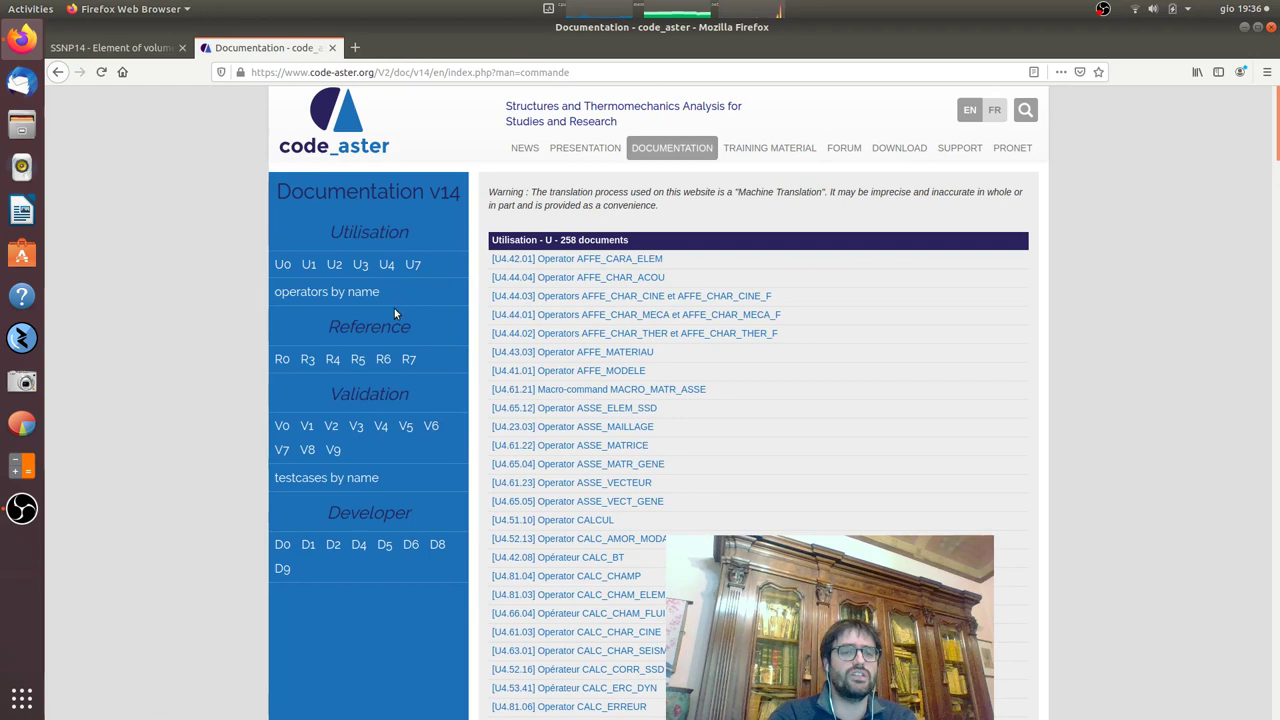
pyautogui.click(390, 232)
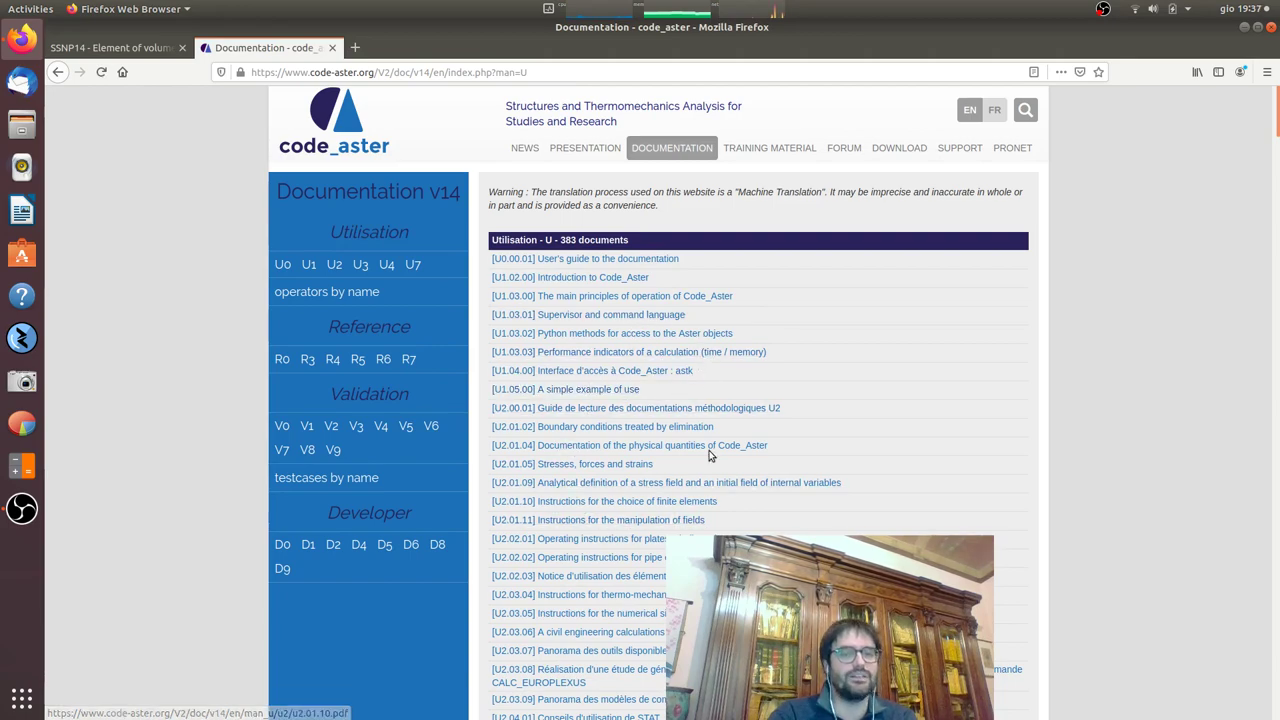
# Scroll the Utilisation list down to [U4.51.01] Operator MECA_STATIQUE
pyautogui.scroll(-10, 720, 420)
pyautogui.scroll(-15, 710, 450)
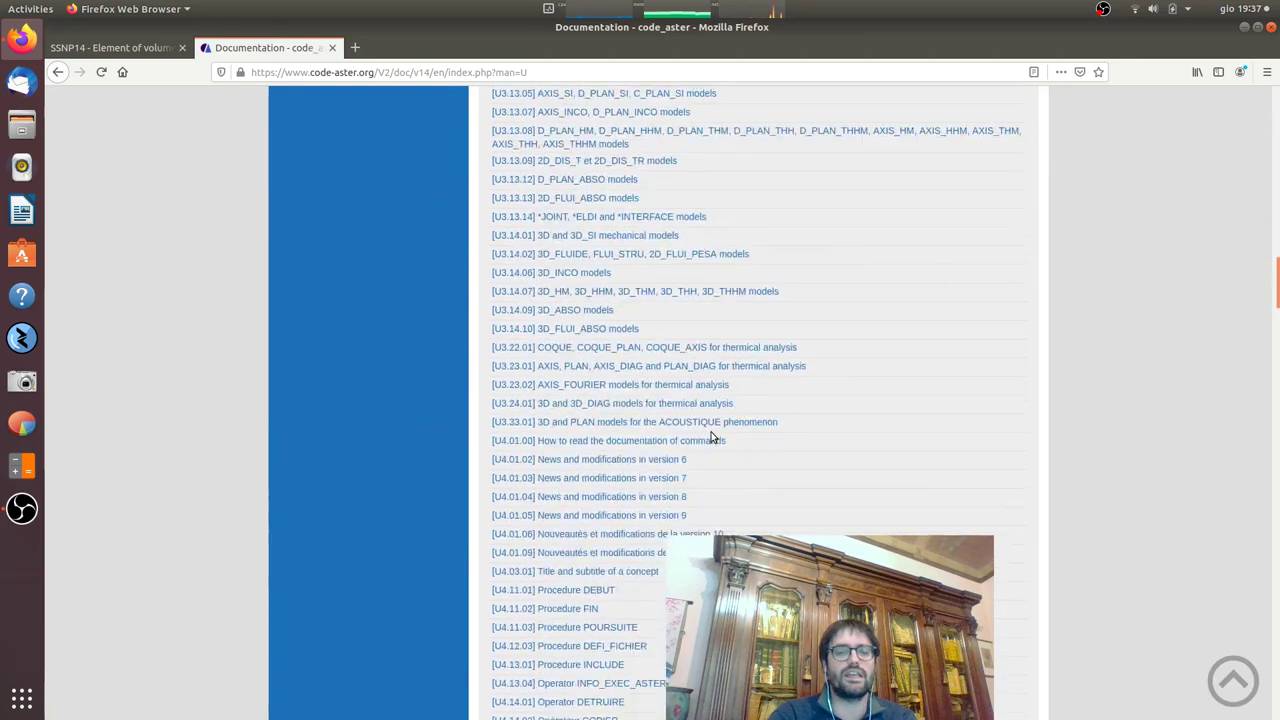
pyautogui.scroll(-5, 712, 437)
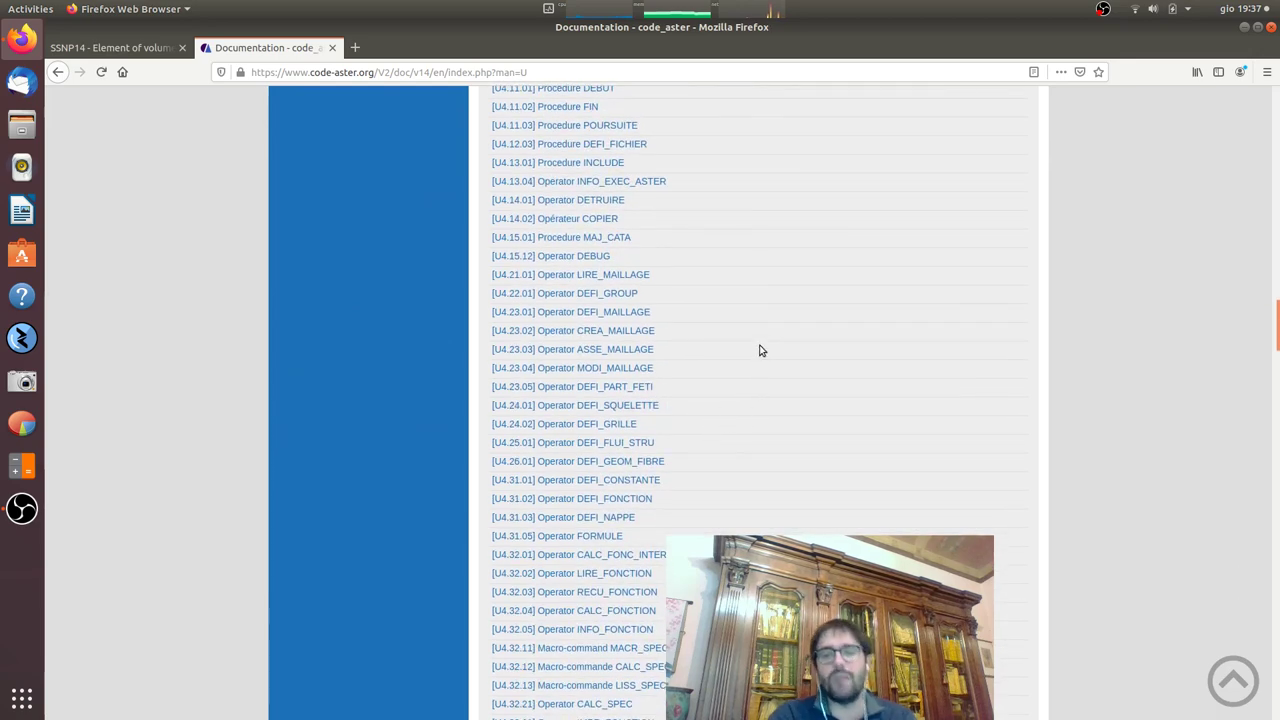
pyautogui.scroll(-2, 760, 350)
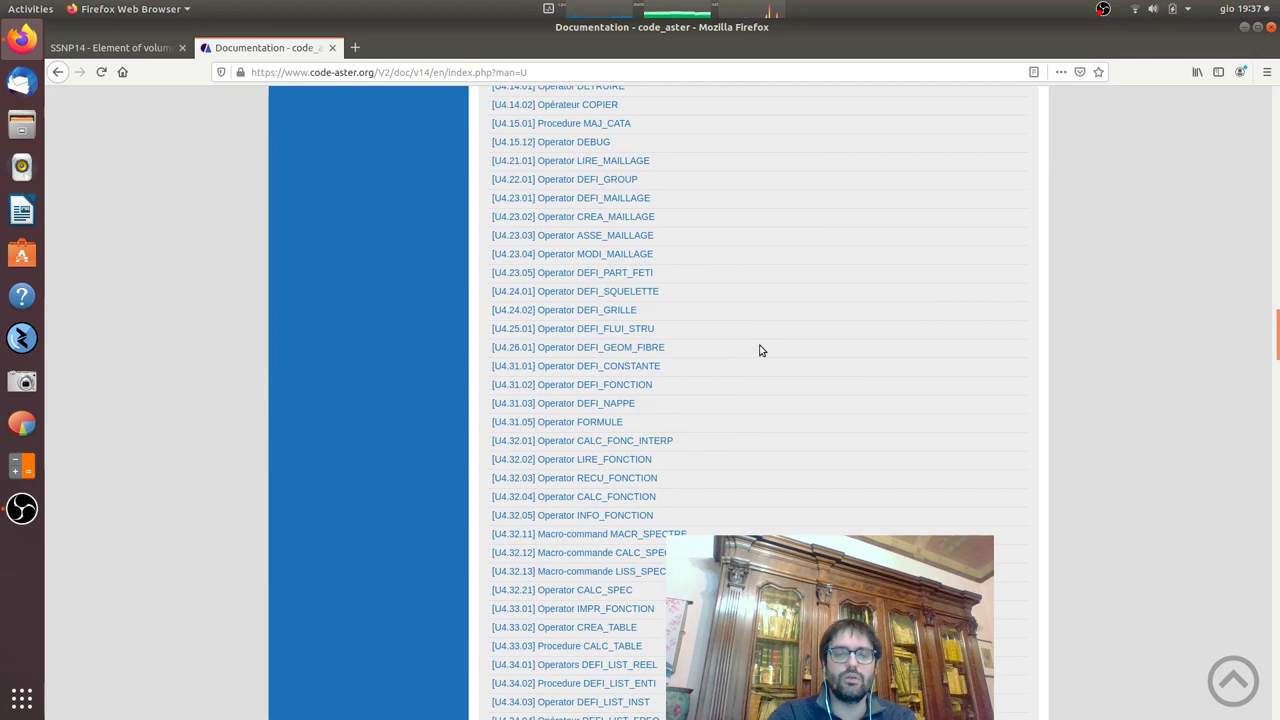
pyautogui.scroll(-8, 760, 350)
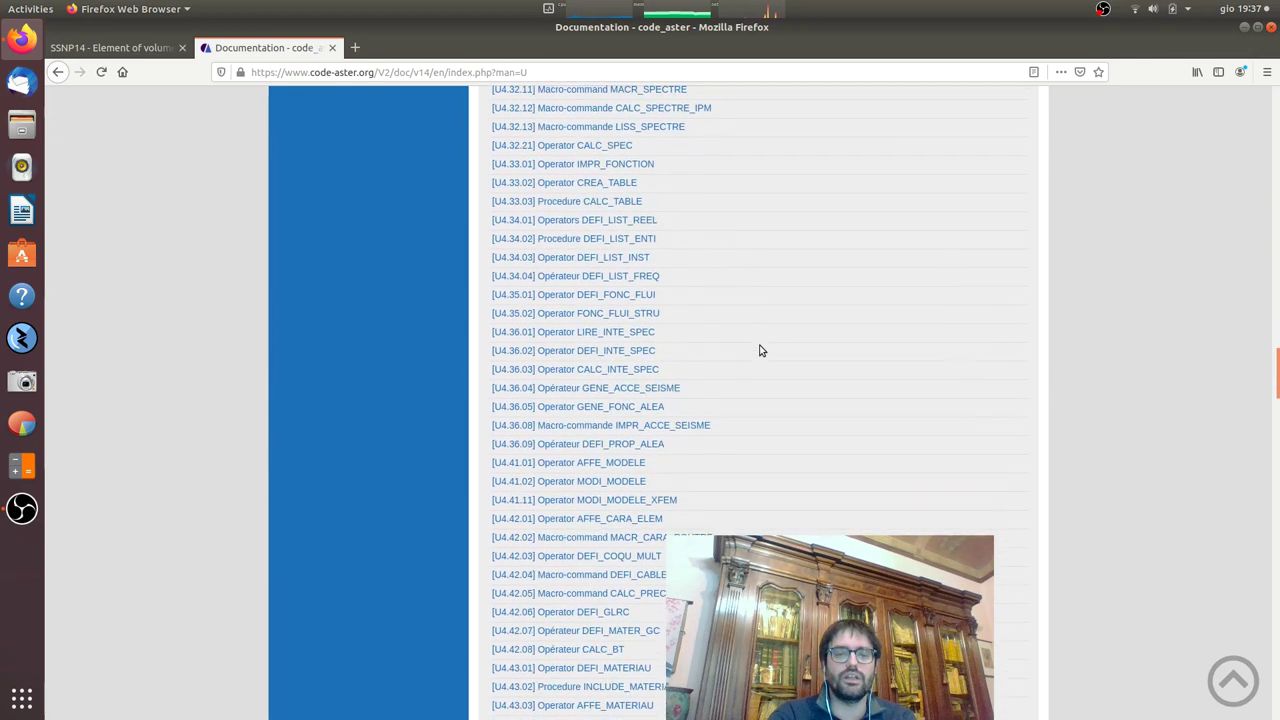
pyautogui.scroll(-6, 760, 350)
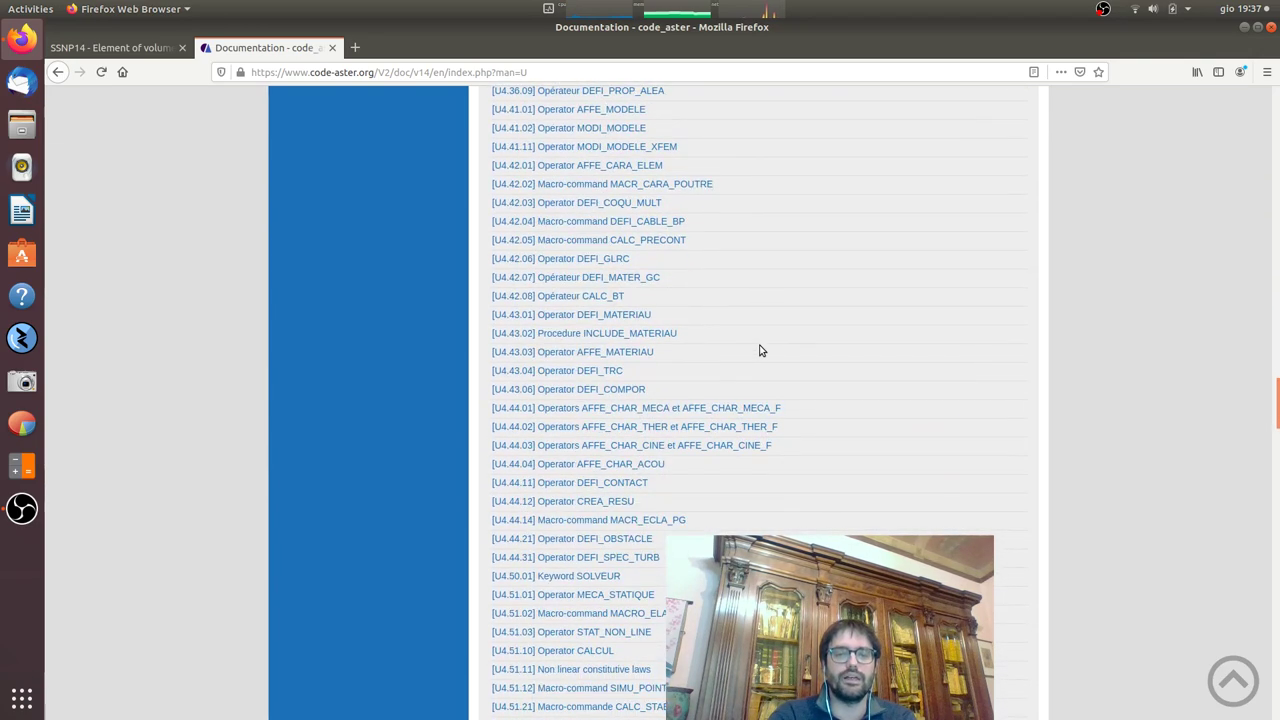
pyautogui.scroll(-1, 760, 350)
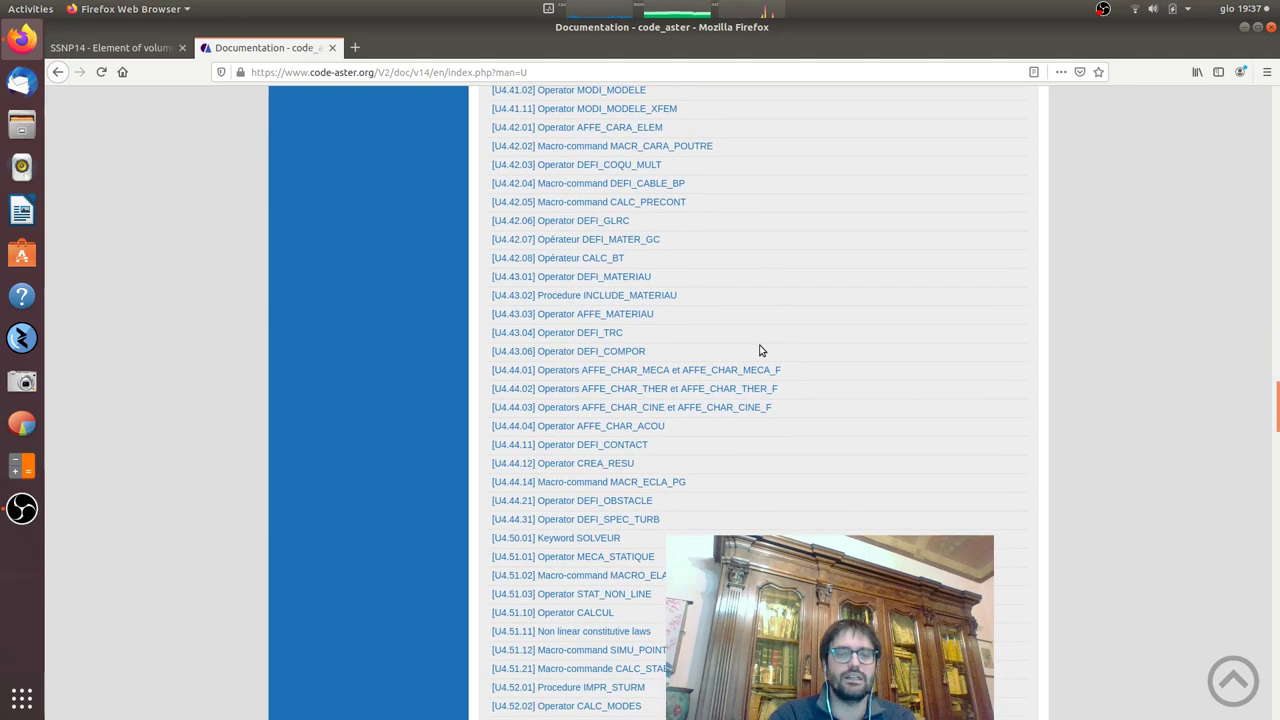
# Open the u4.51.01 MECA_STATIQUE PDF and read its Goal and Syntax sections to page 4
pyautogui.click(632, 556)
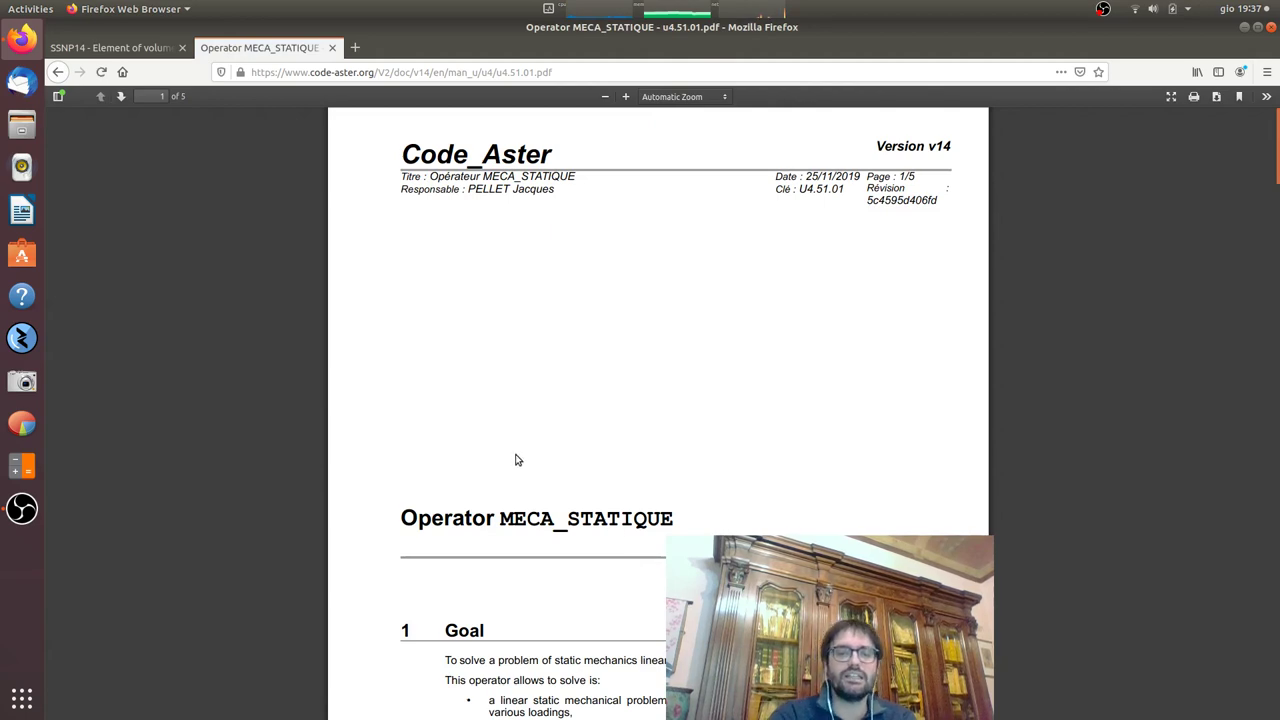
pyautogui.scroll(-5, 519, 488)
pyautogui.scroll(-1, 519, 488)
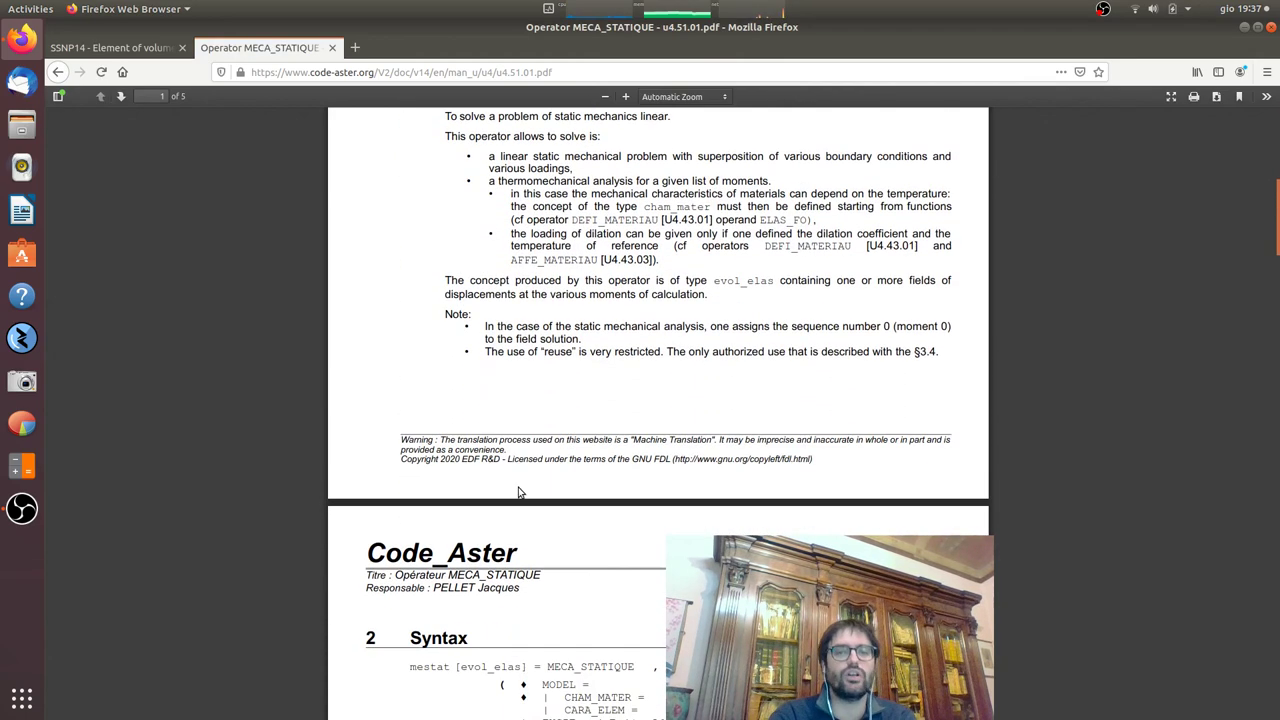
pyautogui.scroll(-5, 519, 492)
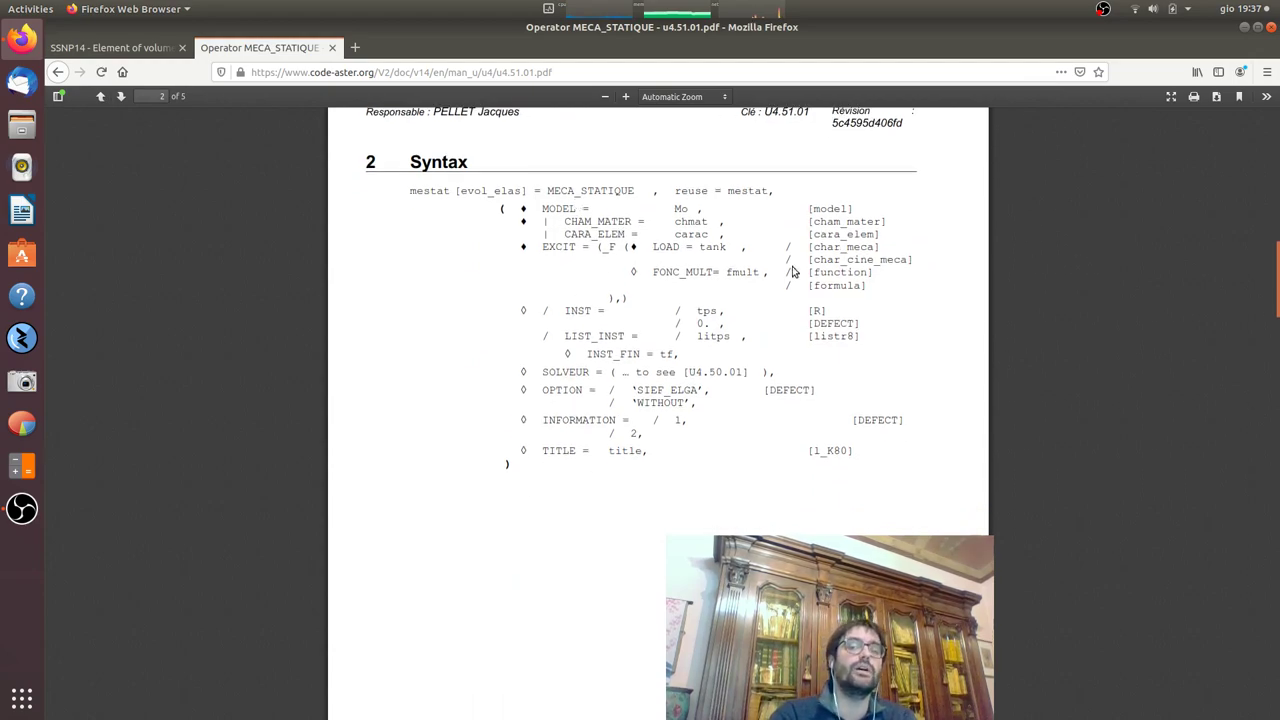
pyautogui.scroll(-7, 638, 451)
pyautogui.scroll(-6, 638, 451)
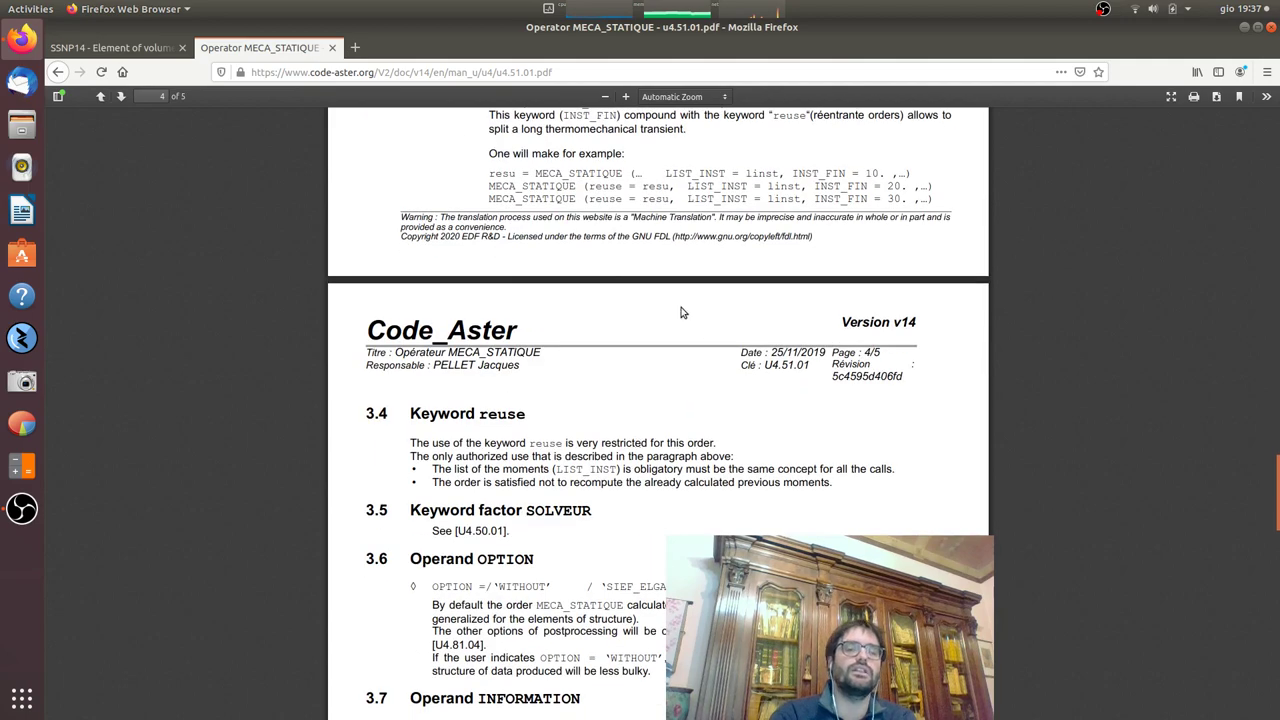
# Return to the v14 documentation index and list the 215 Reference documents through the R3 entries
pyautogui.click(55, 74)
pyautogui.scroll(20, 347, 232)
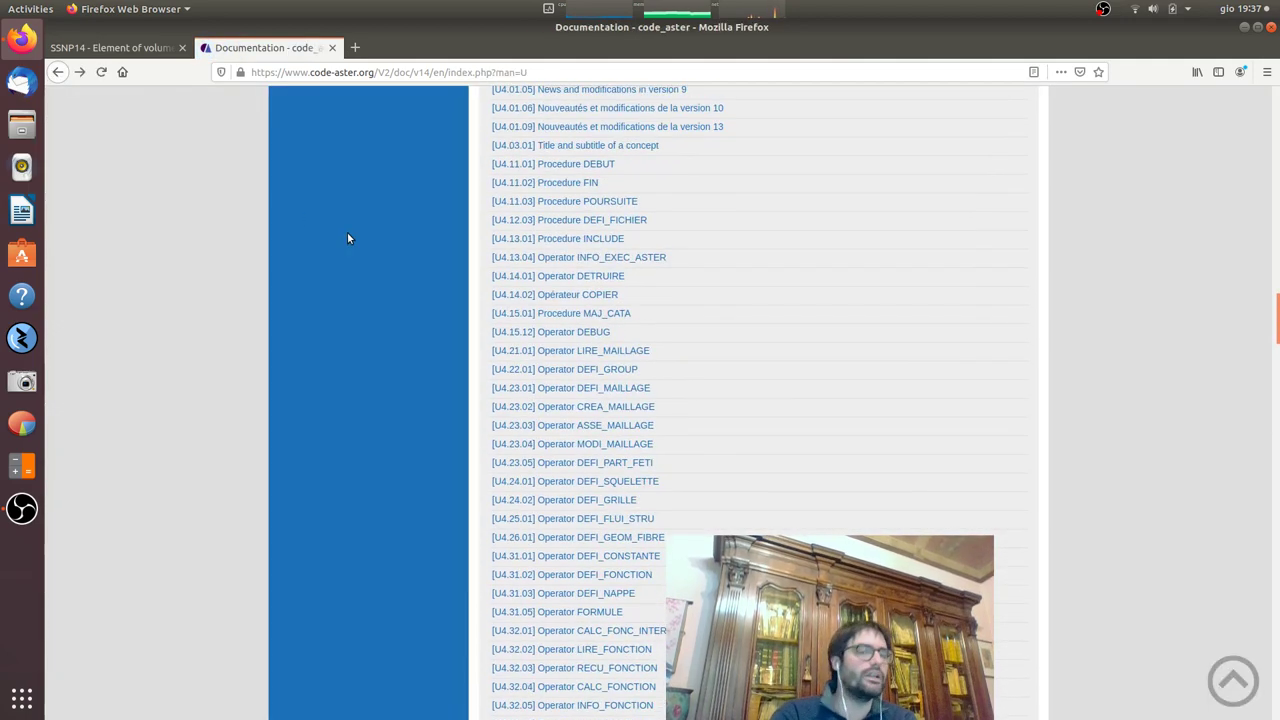
pyautogui.scroll(3, 347, 232)
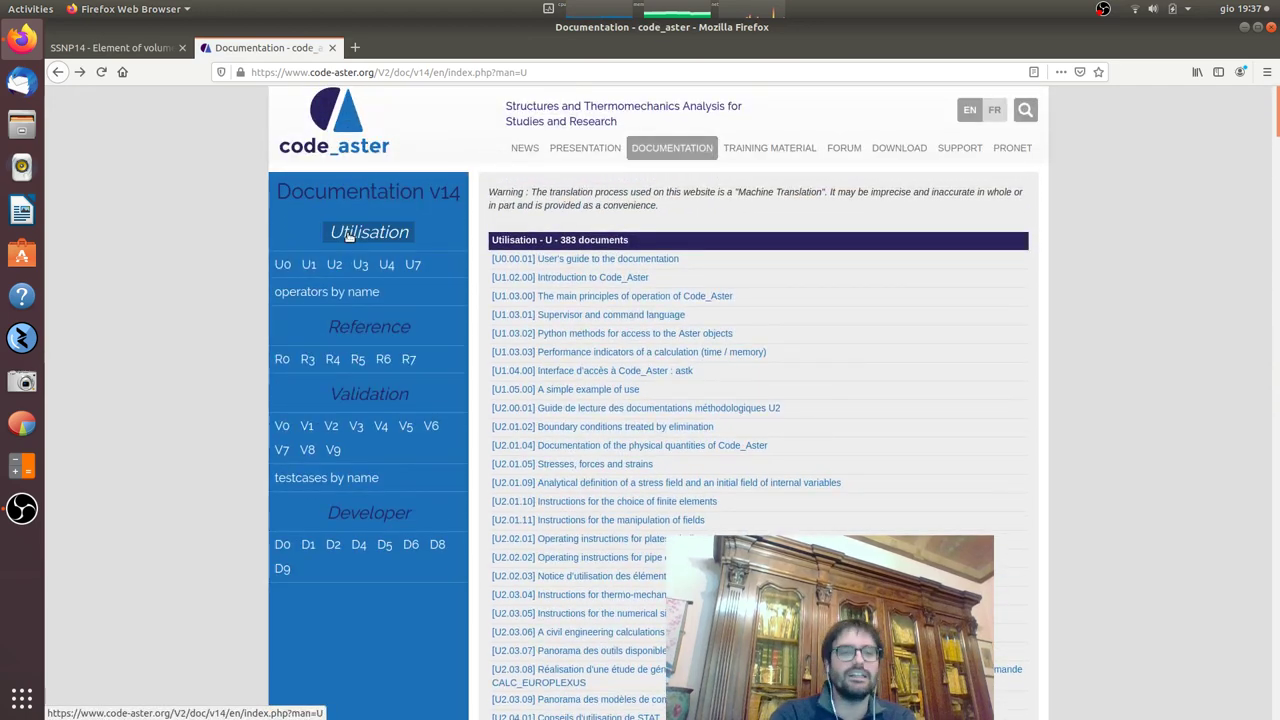
pyautogui.click(378, 330)
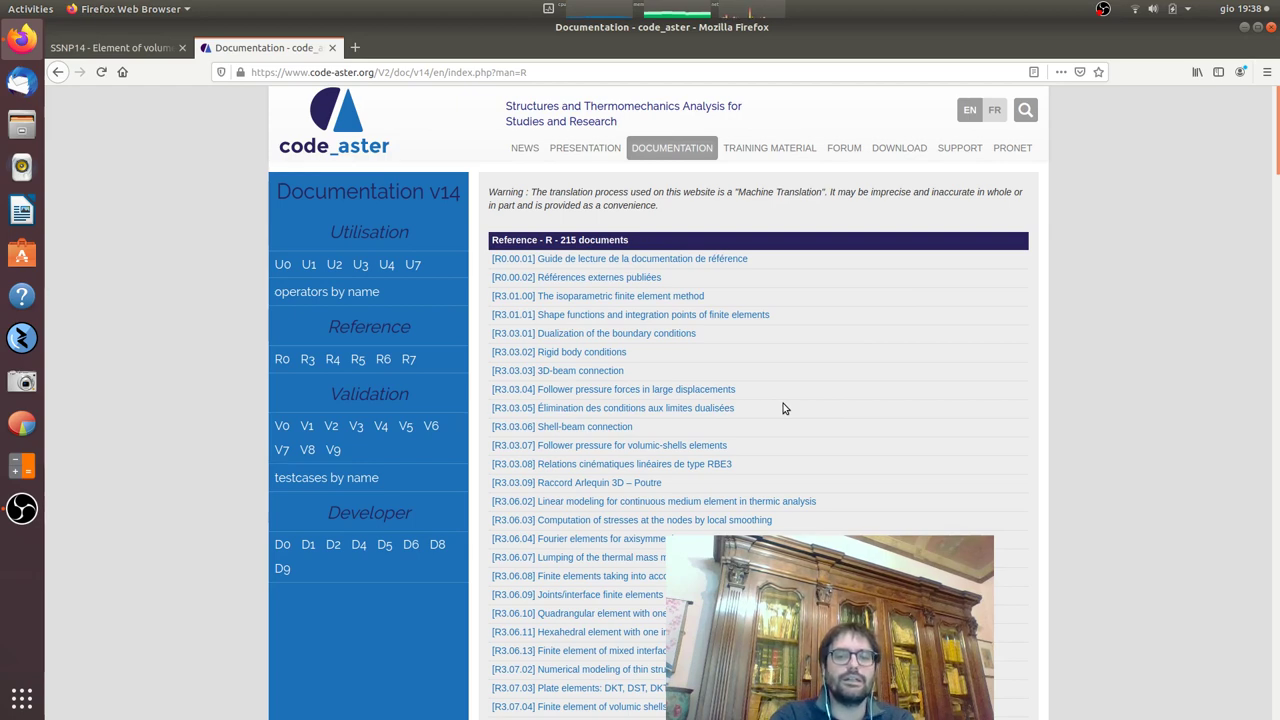
pyautogui.scroll(-1, 784, 408)
pyautogui.scroll(-1, 784, 408)
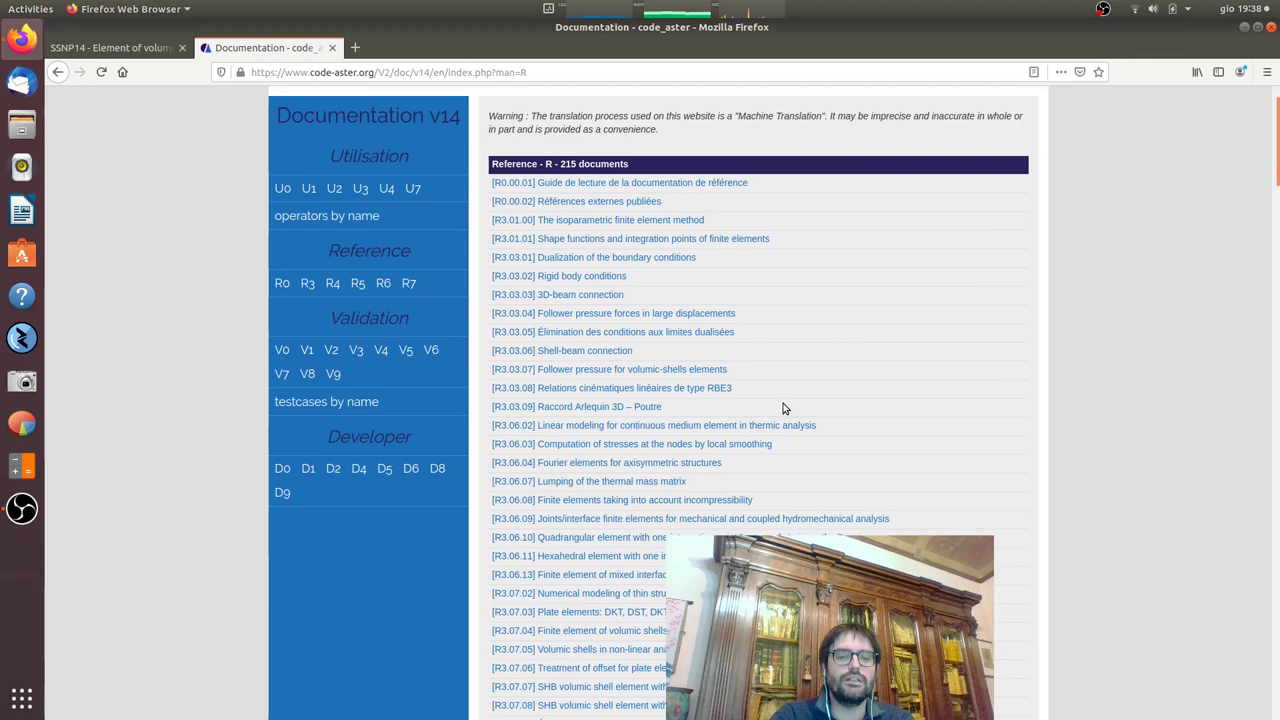
pyautogui.scroll(-5, 784, 408)
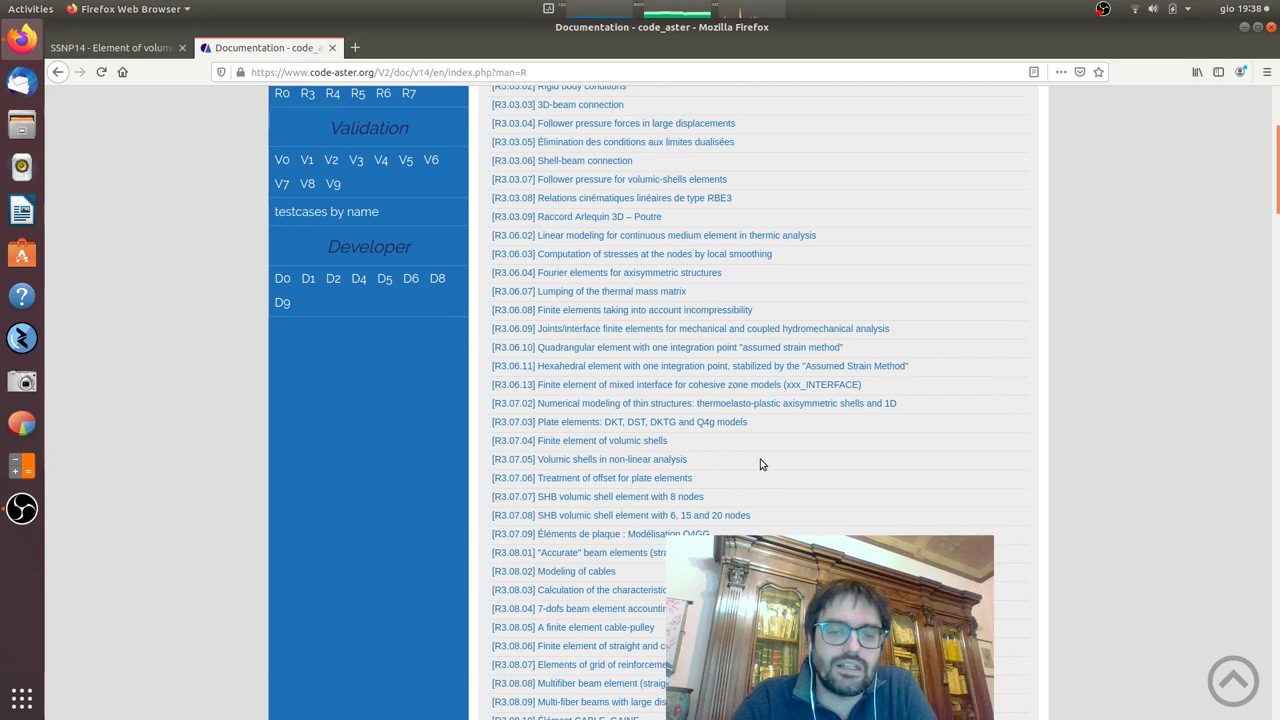
pyautogui.scroll(4, 760, 464)
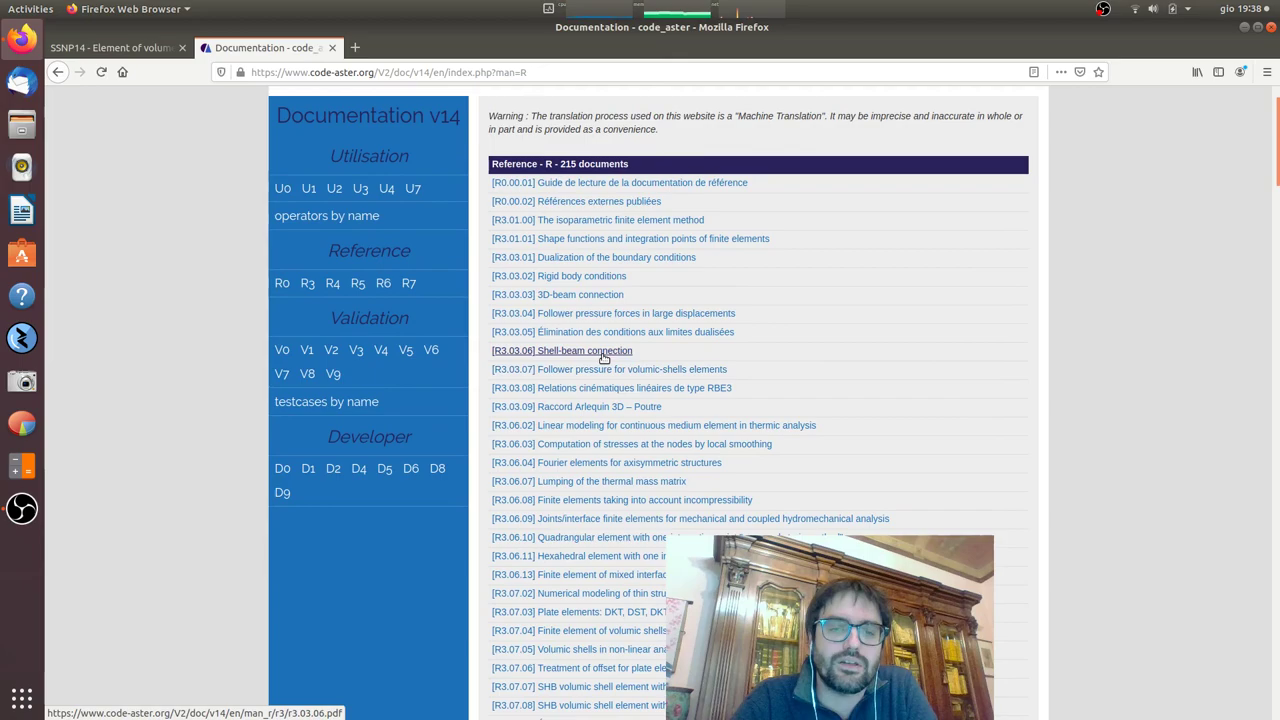
# Read the R3.03.06 Shell-beam connection PDF to page 6, then return to the Reference list
pyautogui.click(604, 352)
pyautogui.scroll(-8, 602, 358)
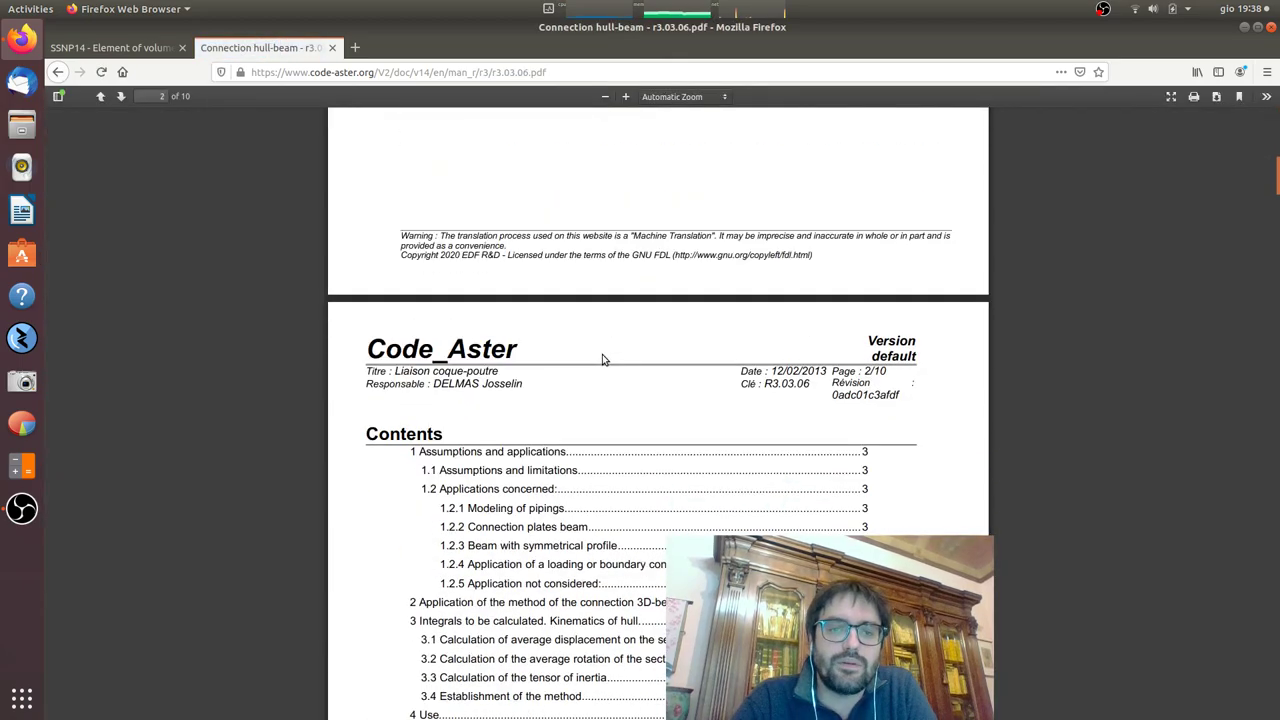
pyautogui.scroll(-12, 602, 358)
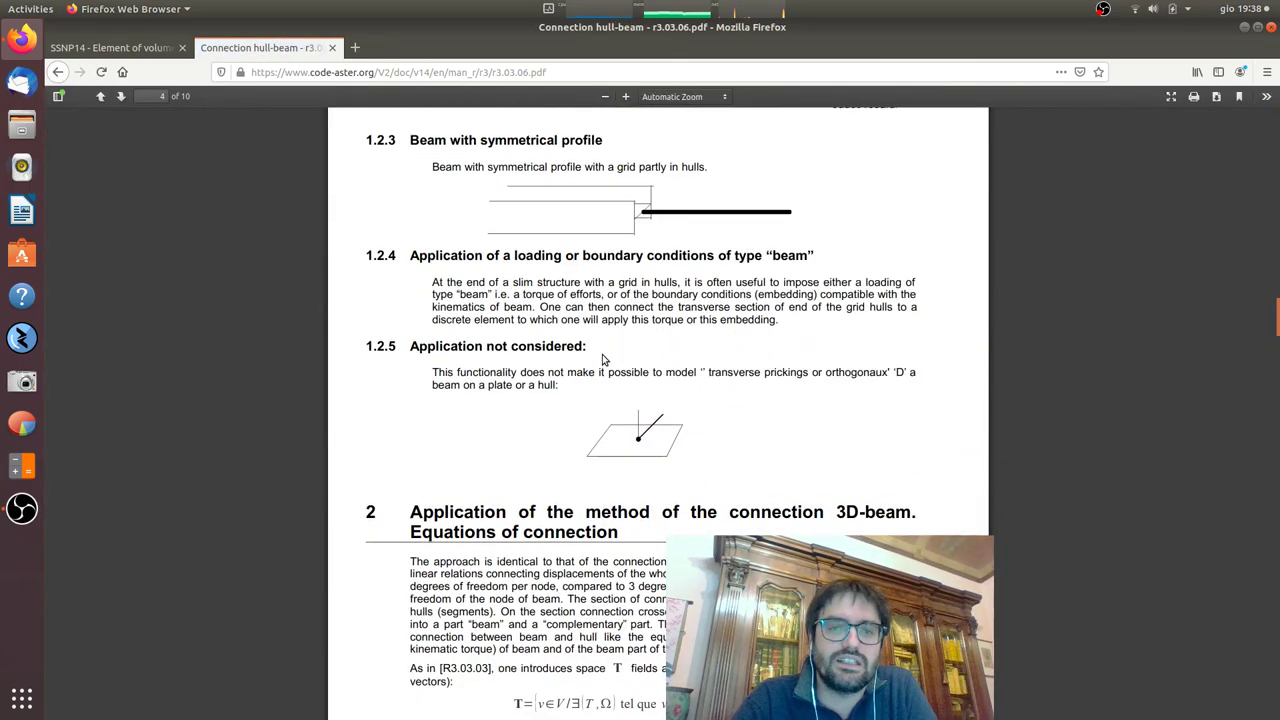
pyautogui.scroll(-5, 602, 358)
pyautogui.scroll(6, 602, 358)
pyautogui.scroll(-2, 602, 358)
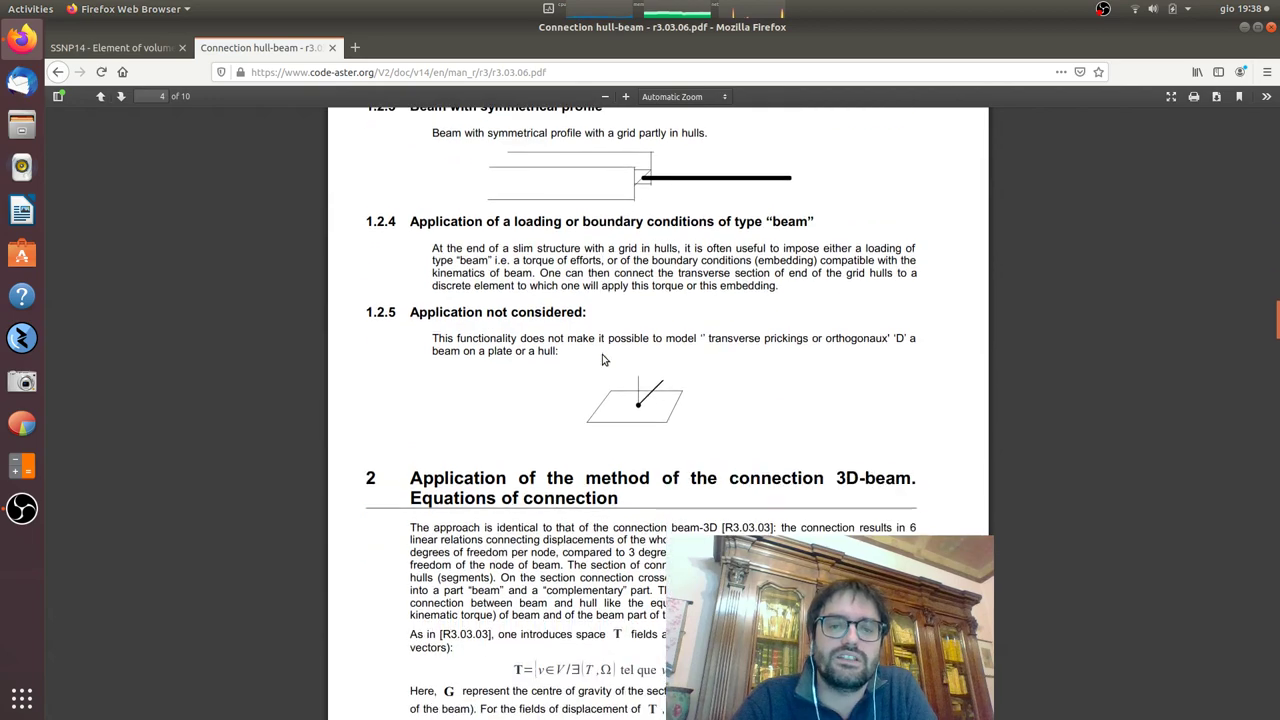
pyautogui.scroll(-4, 604, 360)
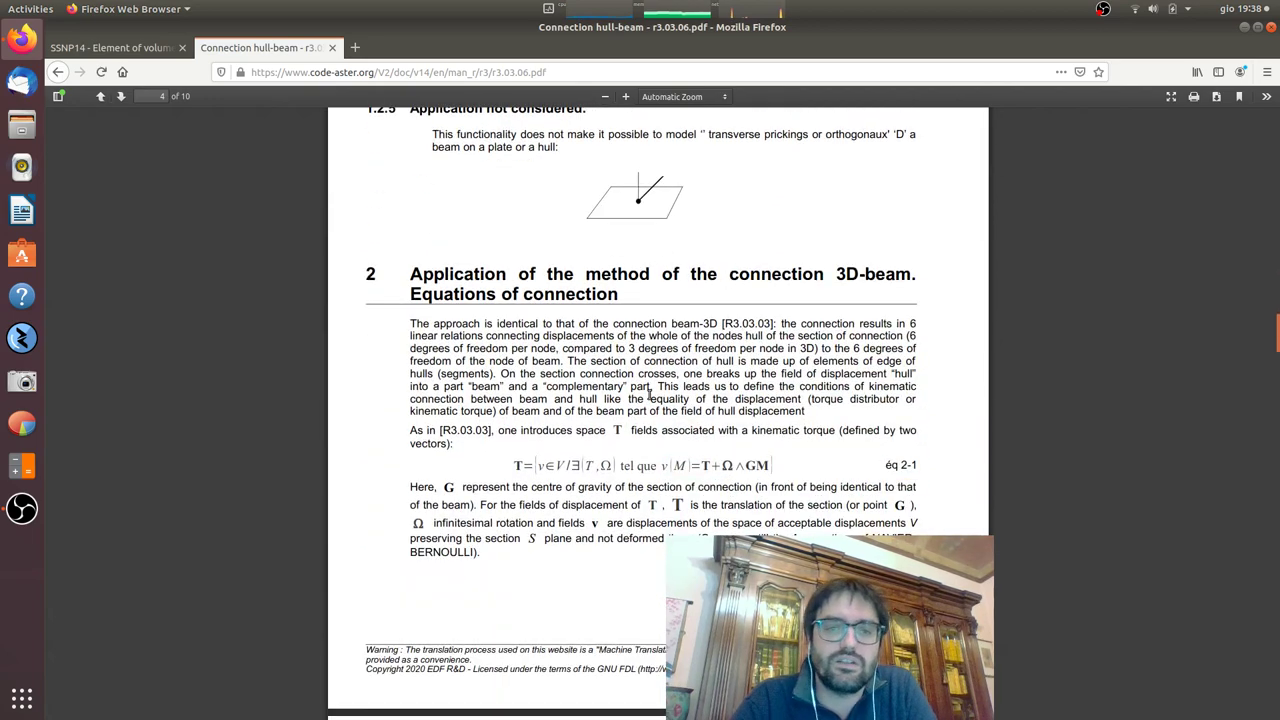
pyautogui.scroll(-2, 650, 393)
pyautogui.scroll(-10, 683, 418)
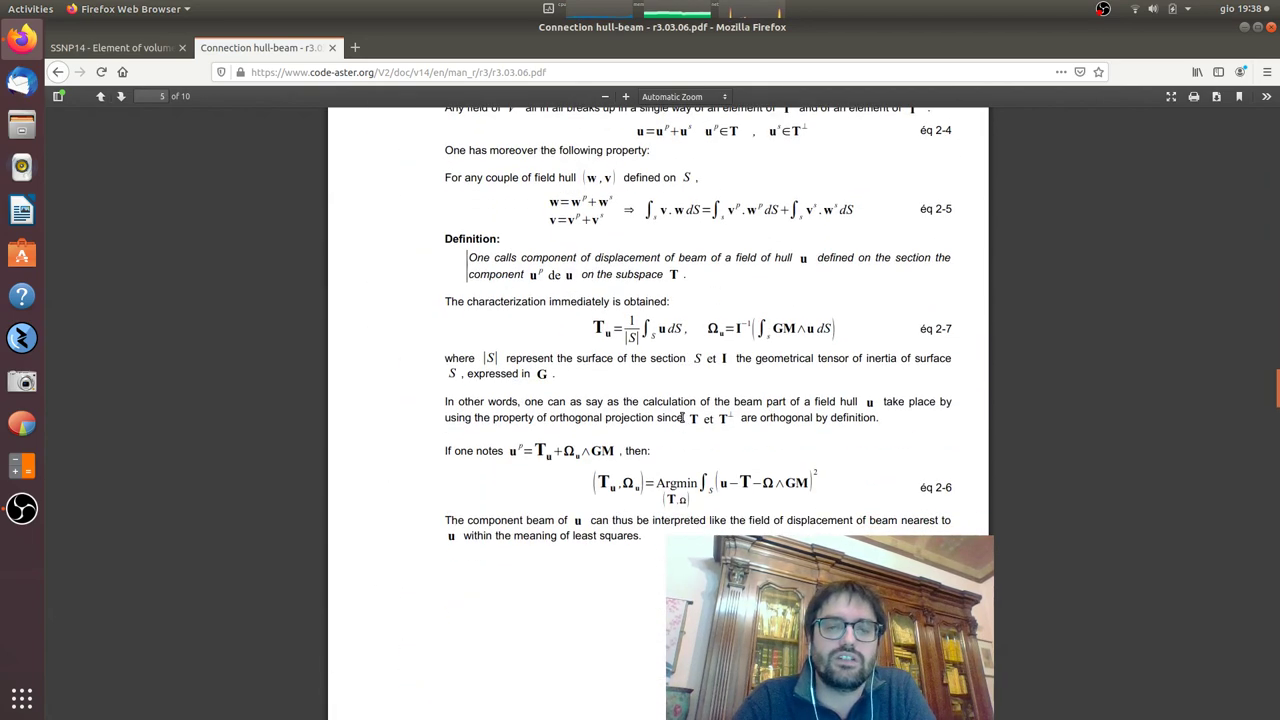
pyautogui.scroll(-15, 683, 418)
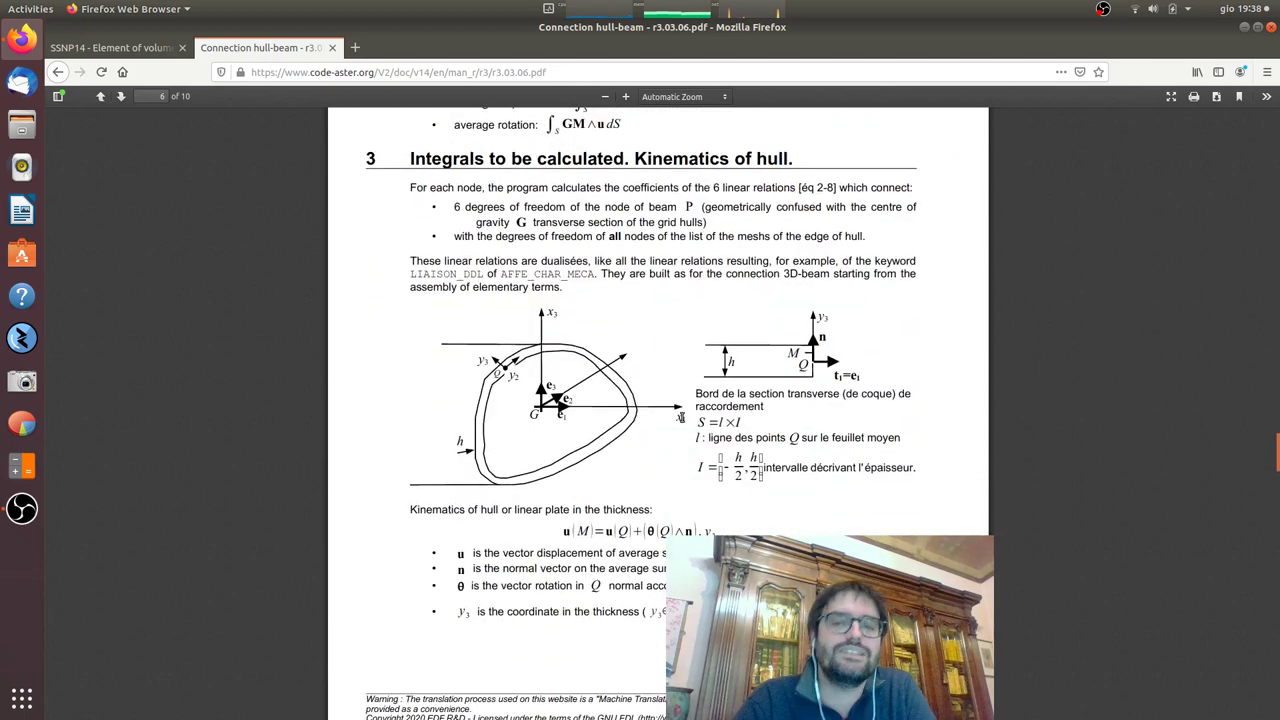
pyautogui.click(57, 72)
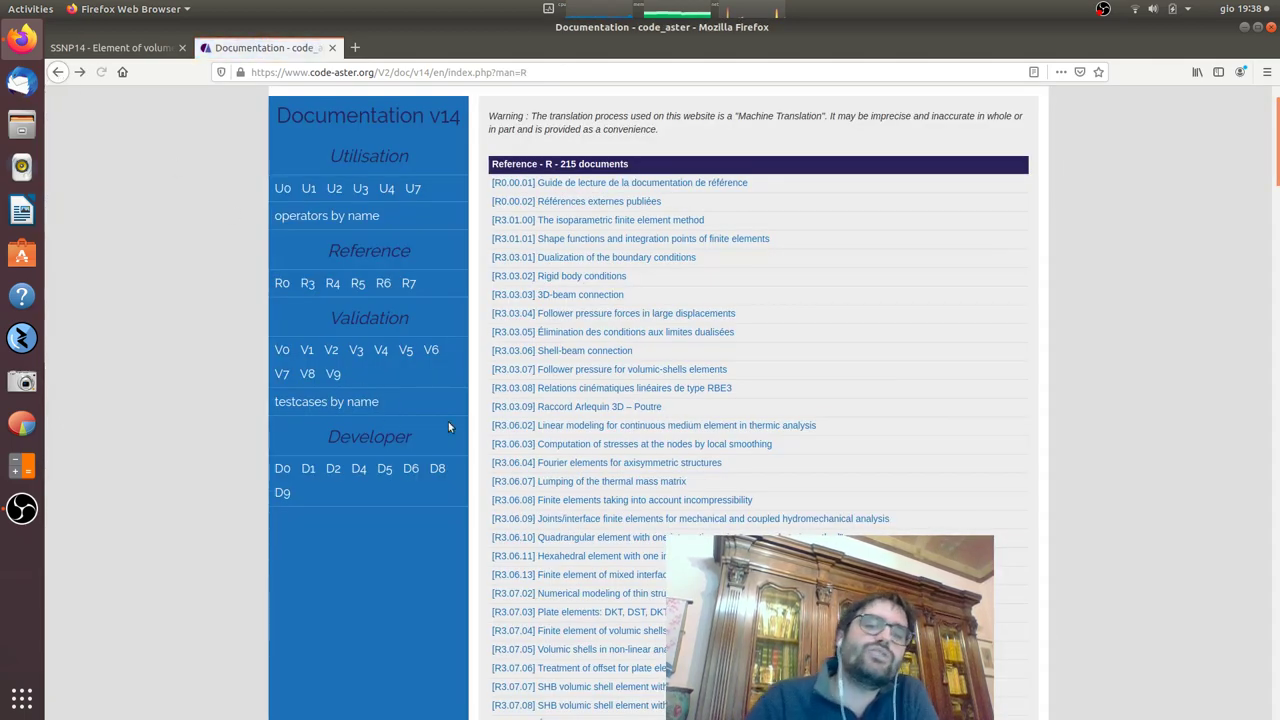
# Scroll the Reference index down to the [R4.01.02] Anisotropic Elasticity entry
pyautogui.scroll(-4, 599, 452)
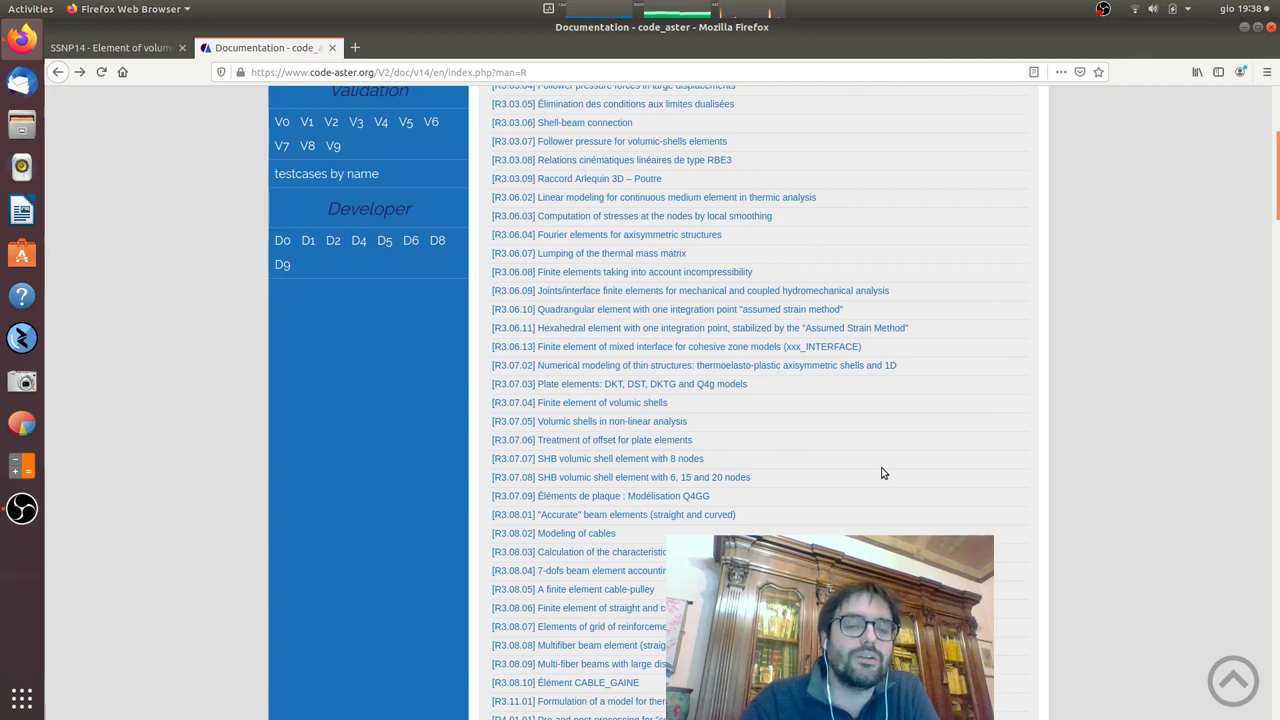
pyautogui.scroll(-5, 883, 473)
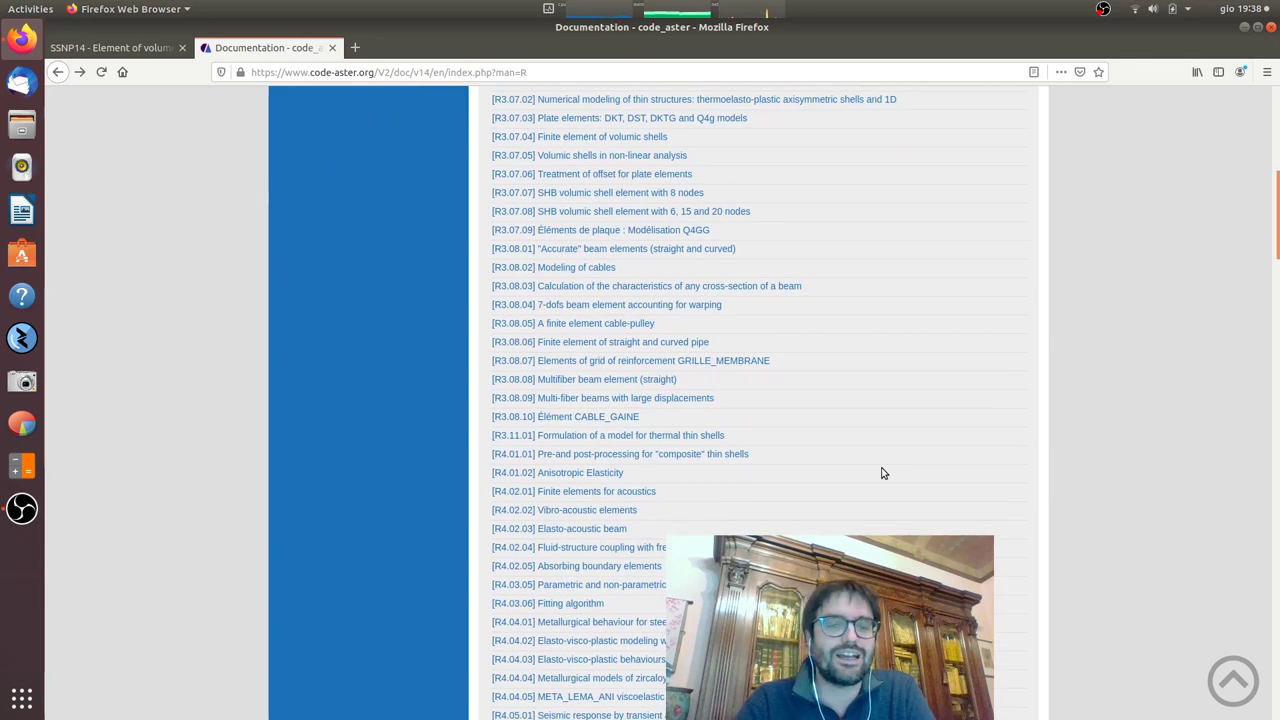
# Open the R4.01.02 Anisotropic elasticity PDF and scroll through its pages
pyautogui.click(597, 474)
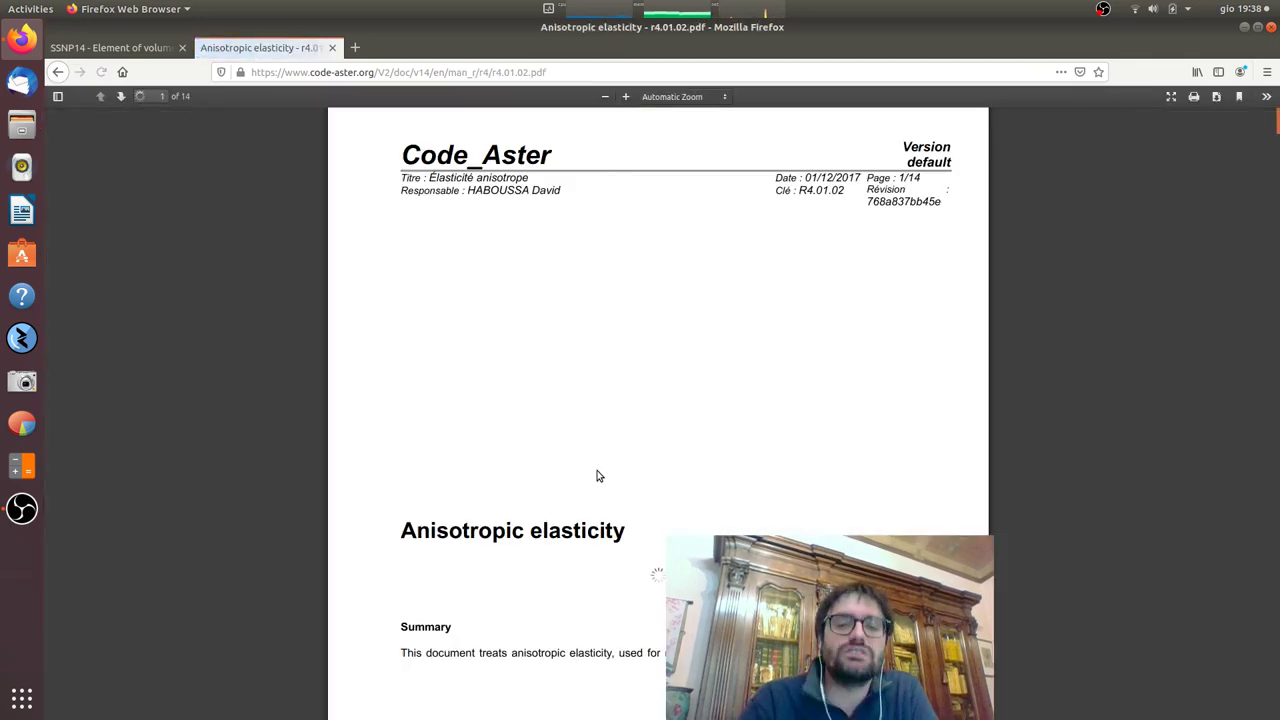
pyautogui.scroll(-10, 597, 476)
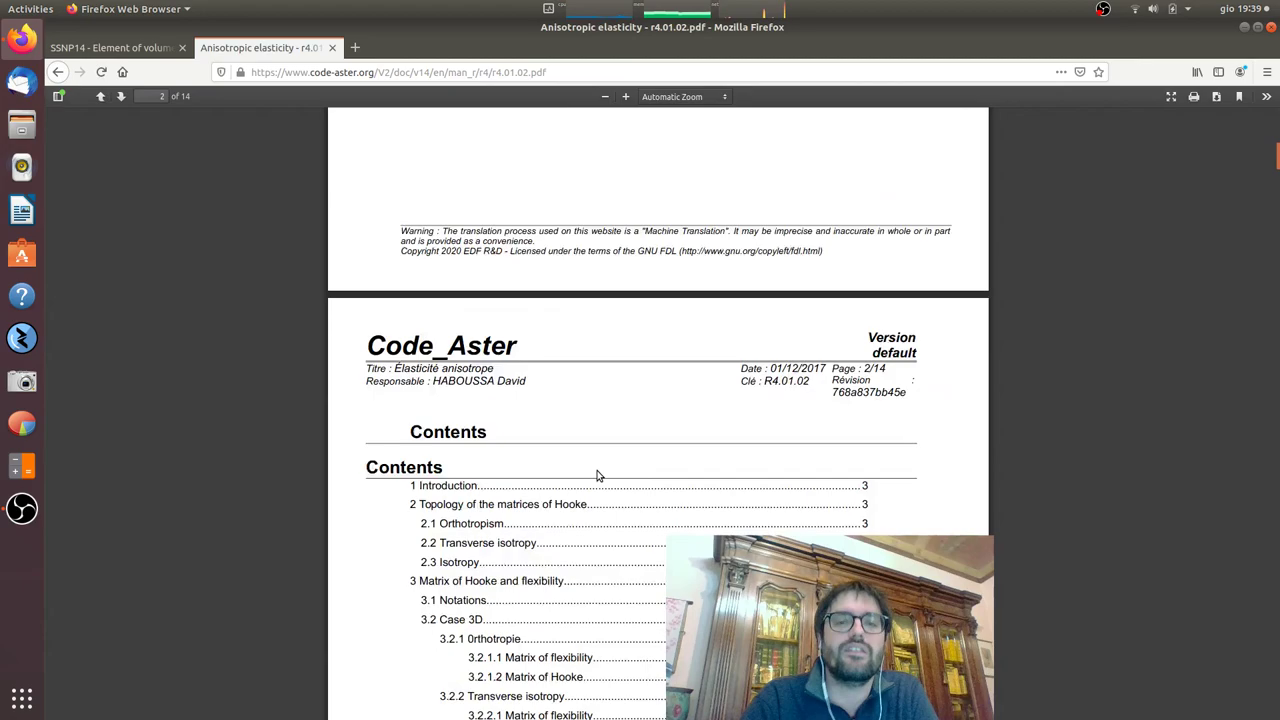
pyautogui.scroll(-20, 597, 476)
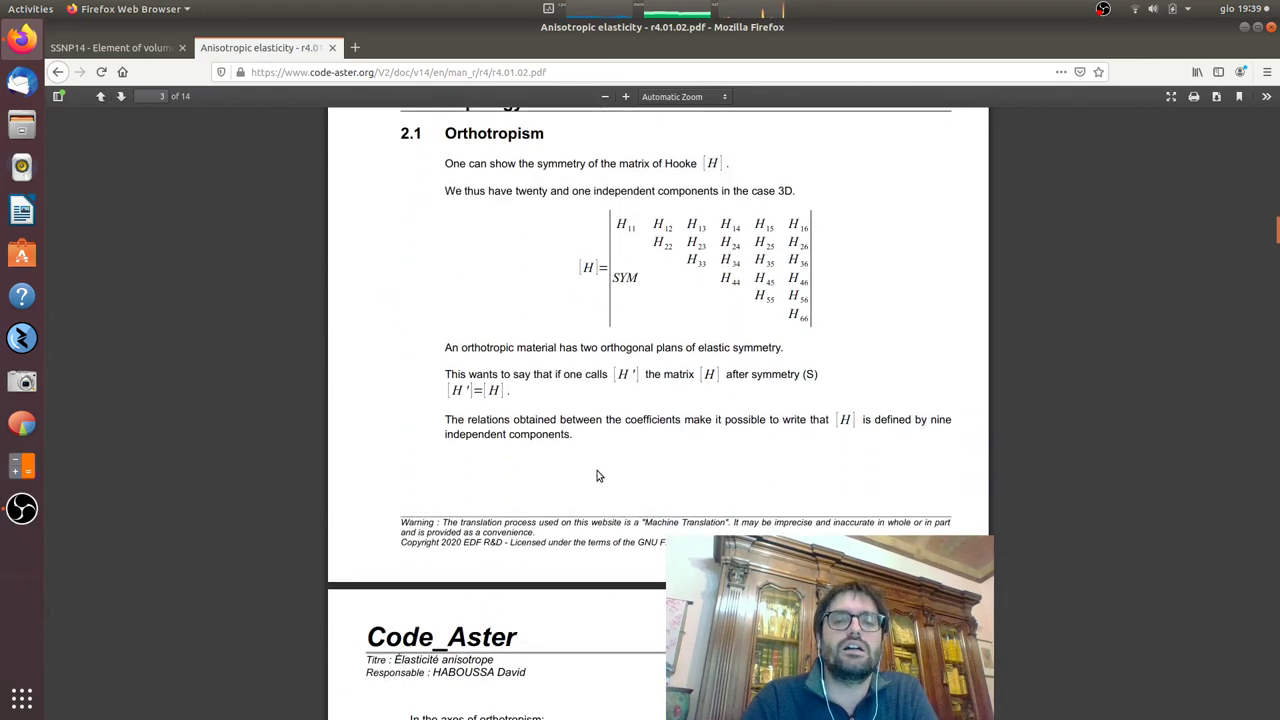
pyautogui.scroll(-3, 597, 476)
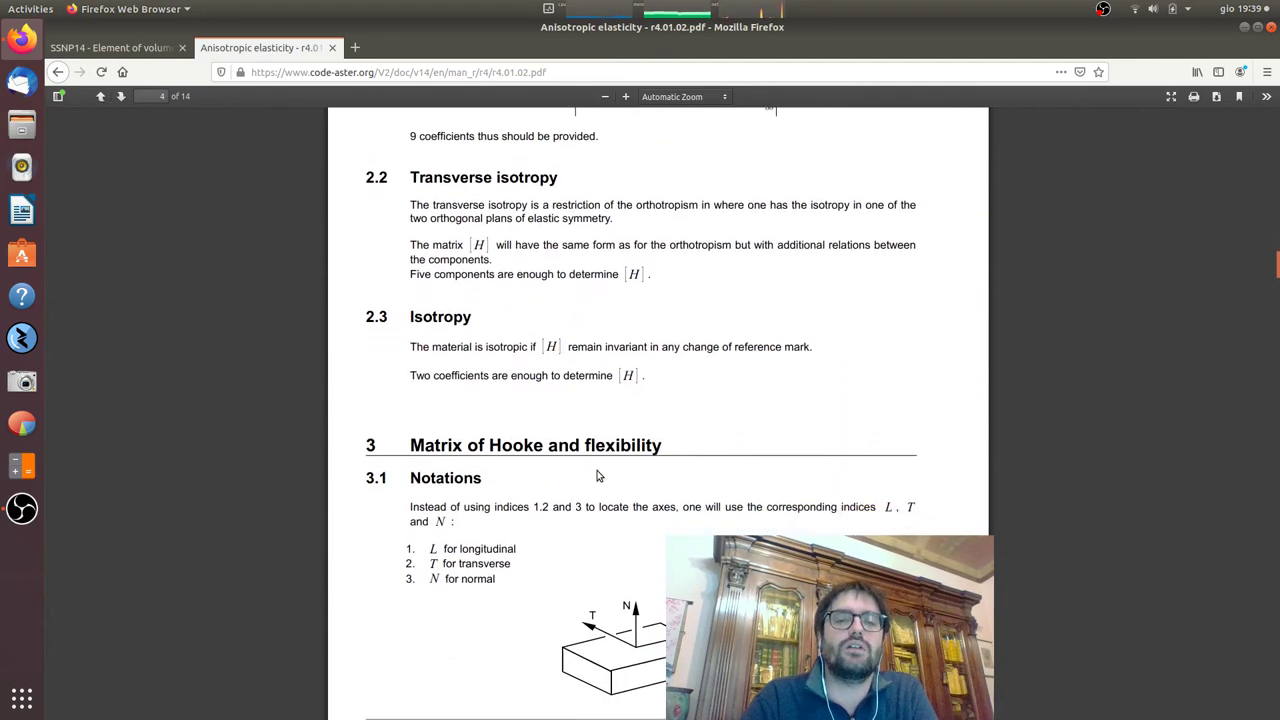
pyautogui.scroll(2, 597, 476)
pyautogui.scroll(2, 597, 476)
pyautogui.scroll(-4, 597, 476)
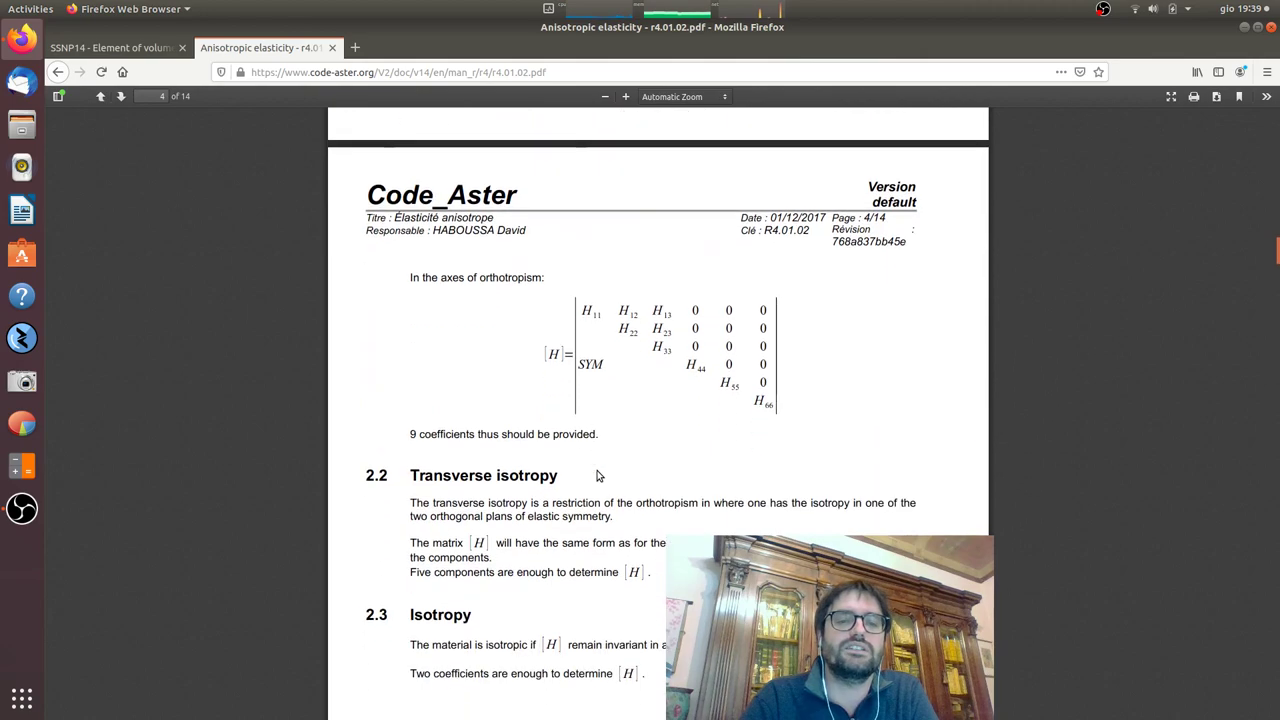
pyautogui.scroll(-13, 597, 476)
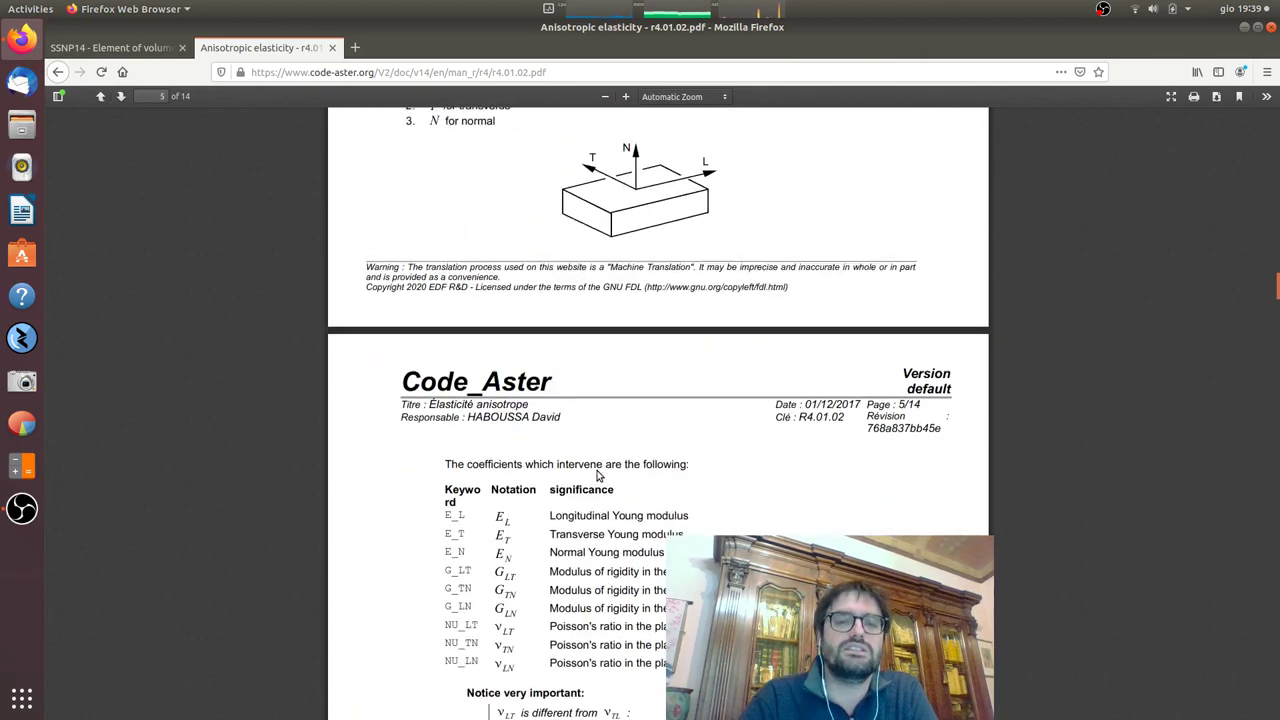
pyautogui.scroll(-8, 597, 476)
pyautogui.scroll(4, 597, 476)
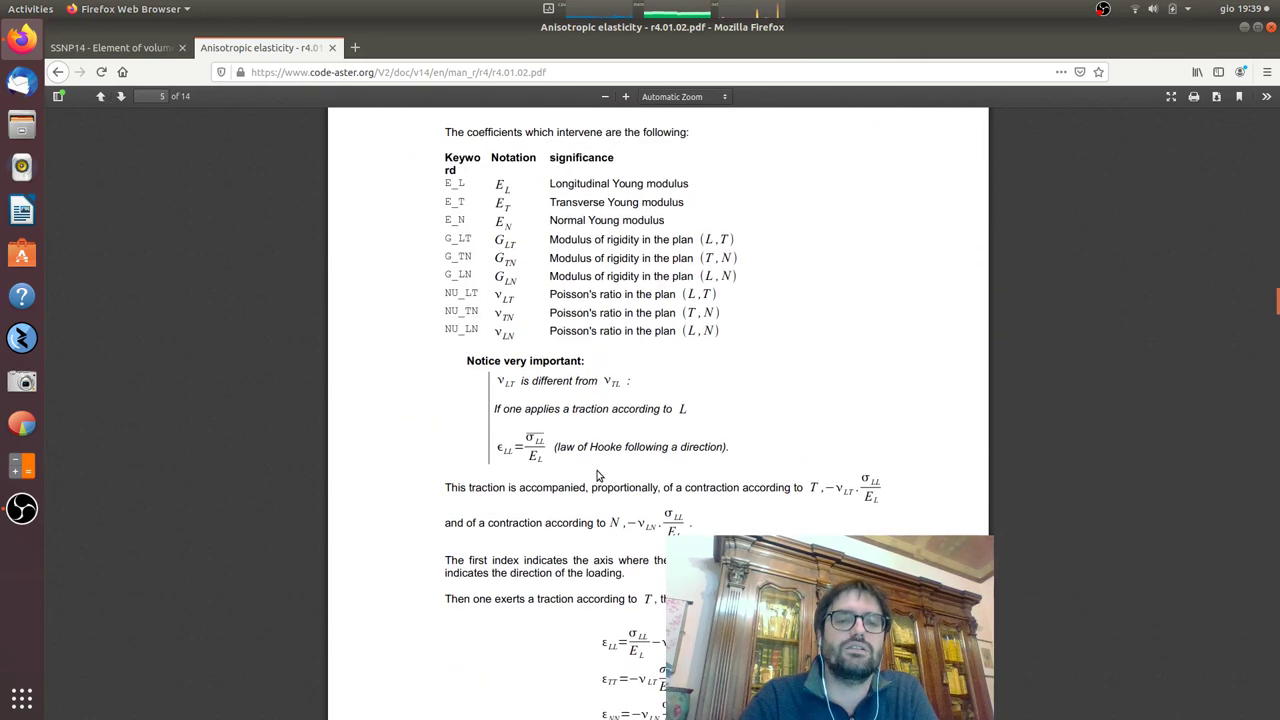
pyautogui.scroll(-9, 597, 476)
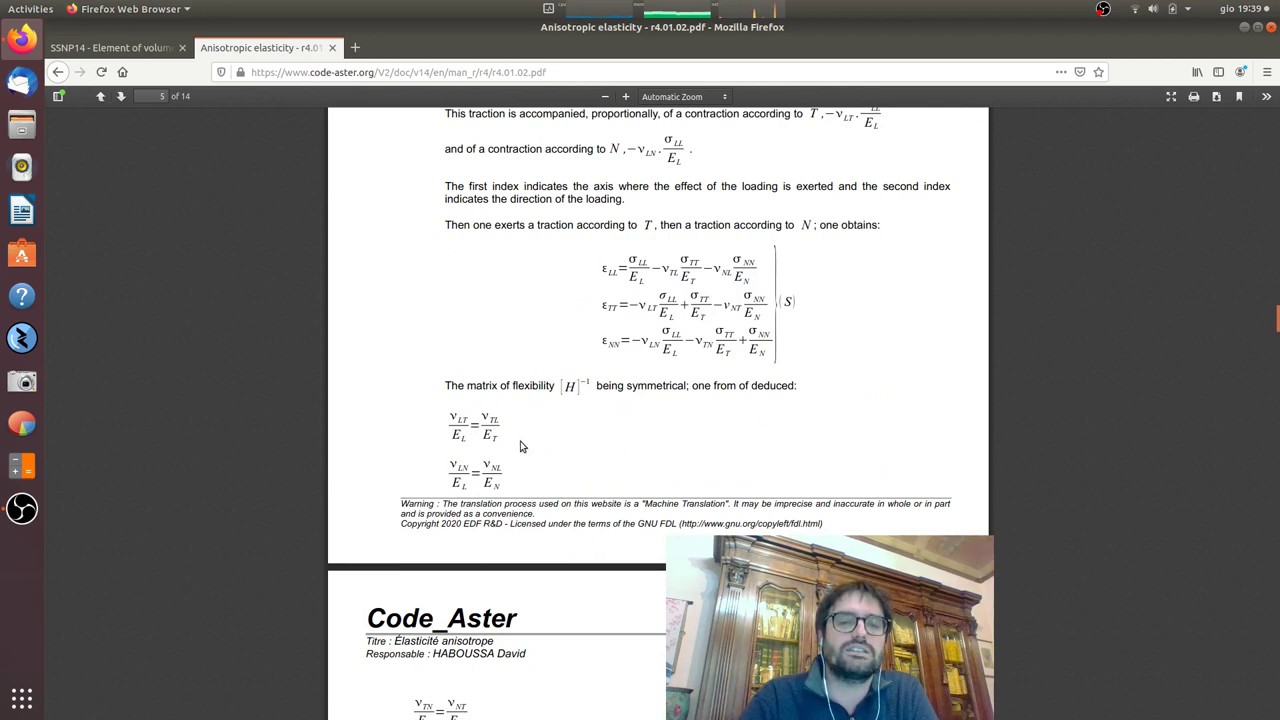
# Go back to the v14 documentation index and scroll to its top
pyautogui.click(57, 72)
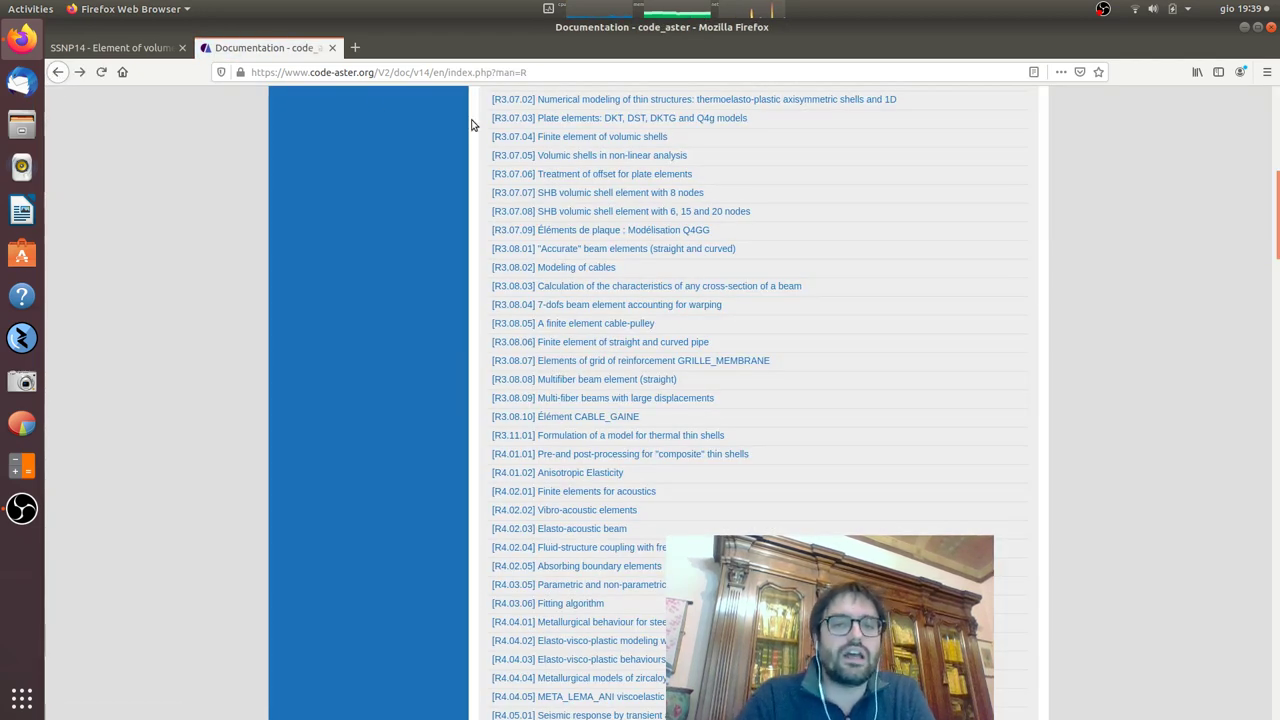
pyautogui.scroll(10, 452, 134)
pyautogui.scroll(-1, 452, 134)
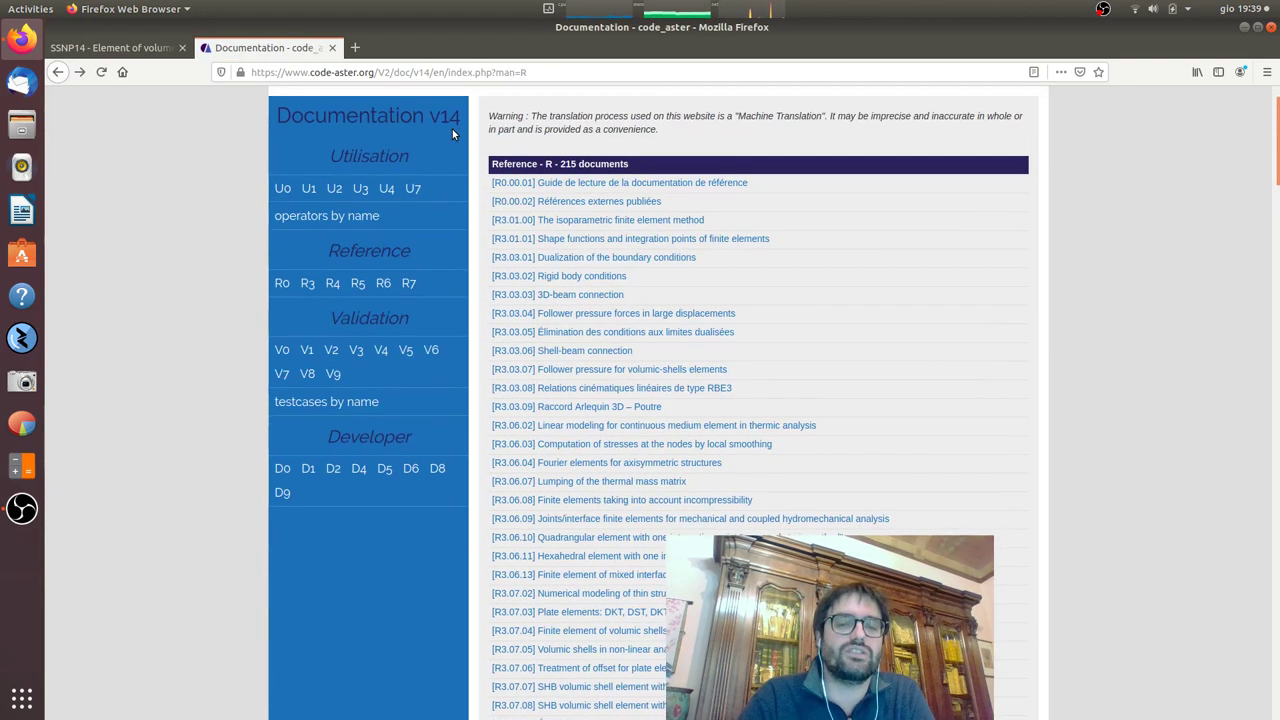
# List the 1295 Validation documents and scroll through them
pyautogui.click(366, 318)
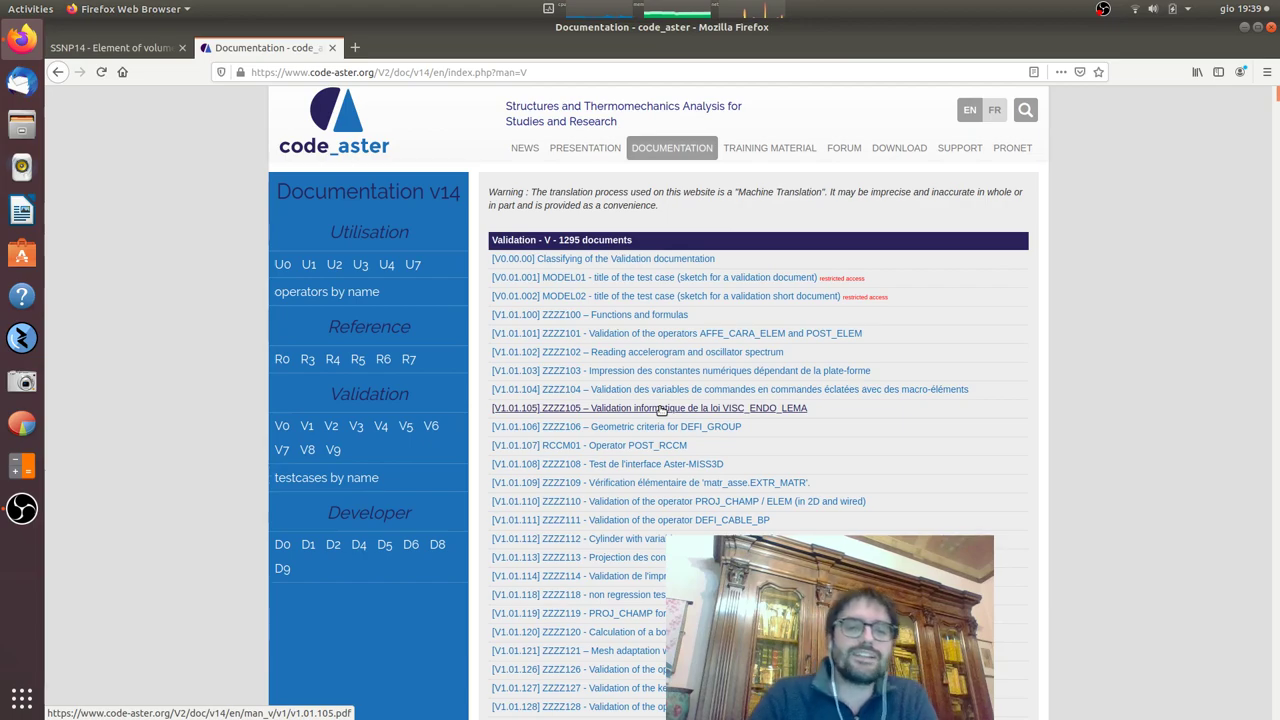
pyautogui.scroll(-20, 660, 410)
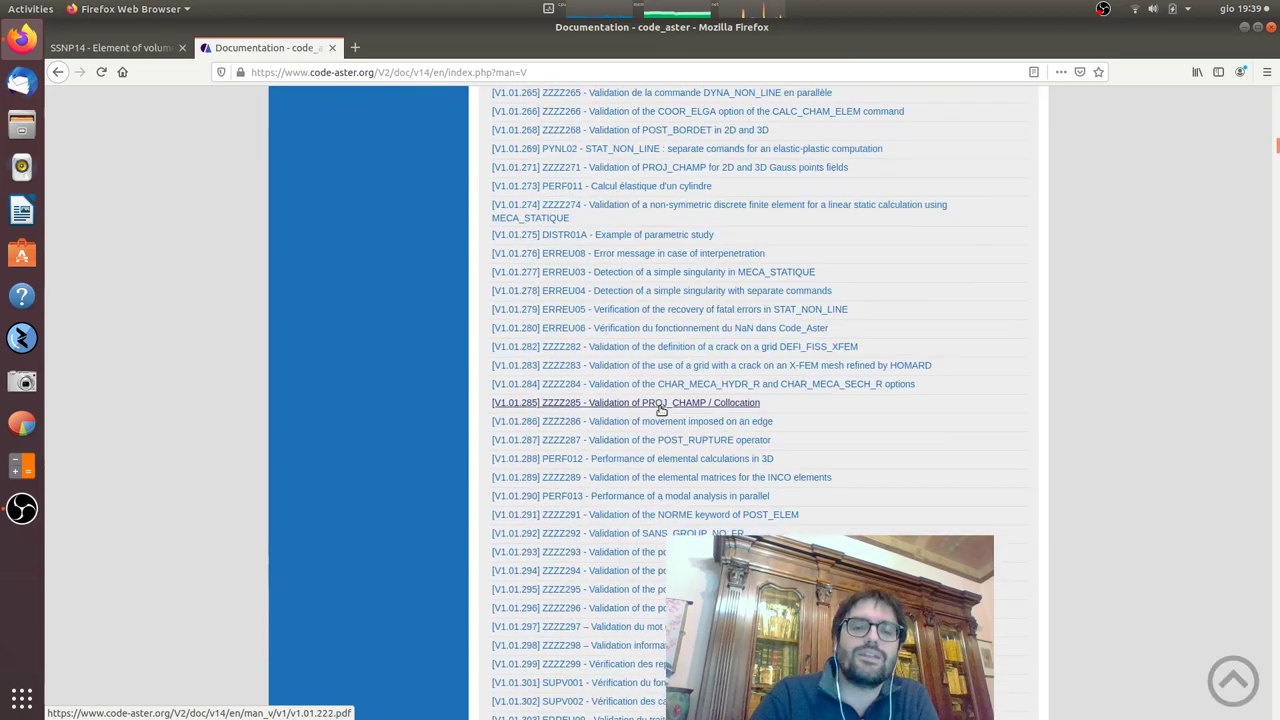
pyautogui.scroll(-20, 660, 410)
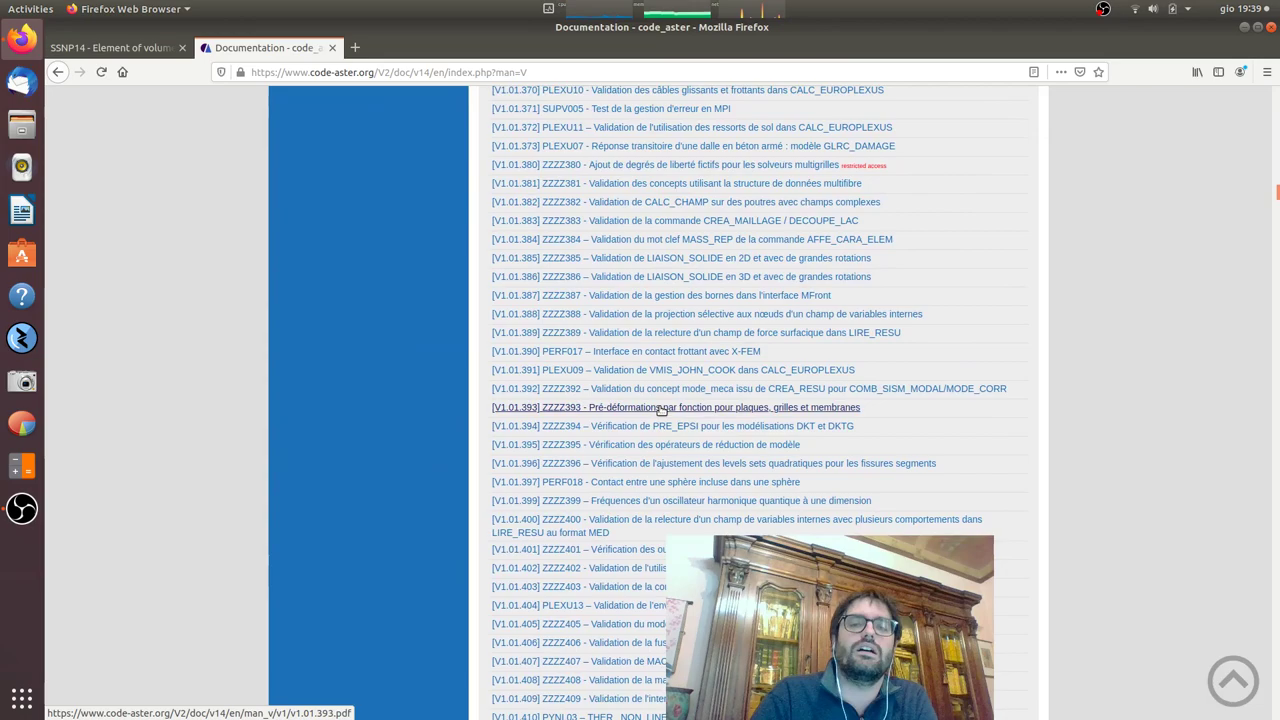
pyautogui.scroll(-20, 660, 410)
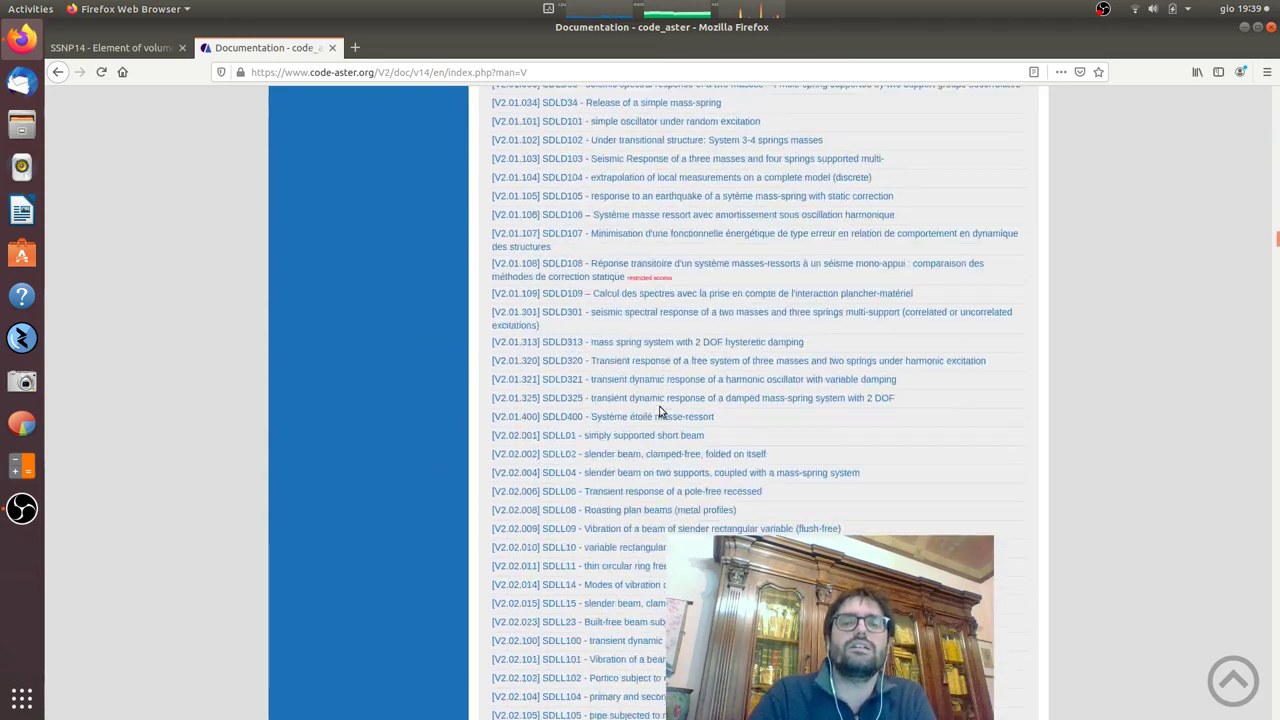
pyautogui.scroll(-20, 660, 410)
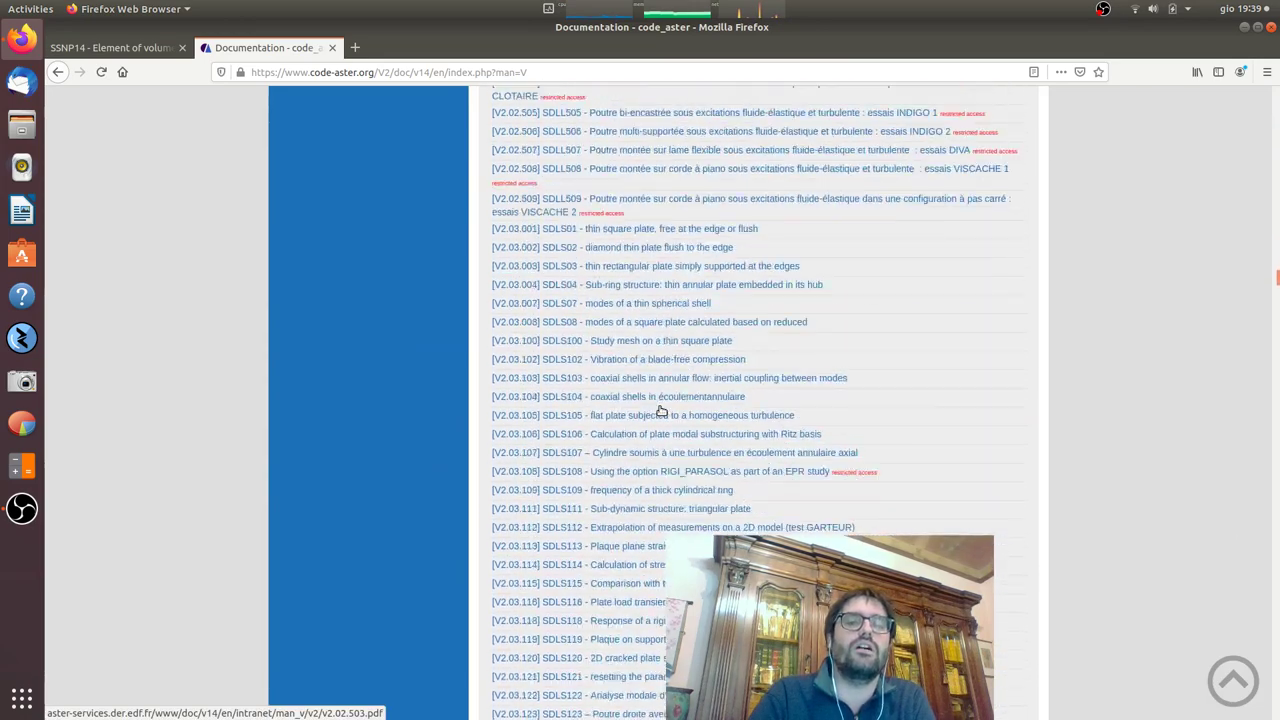
pyautogui.scroll(-10, 660, 410)
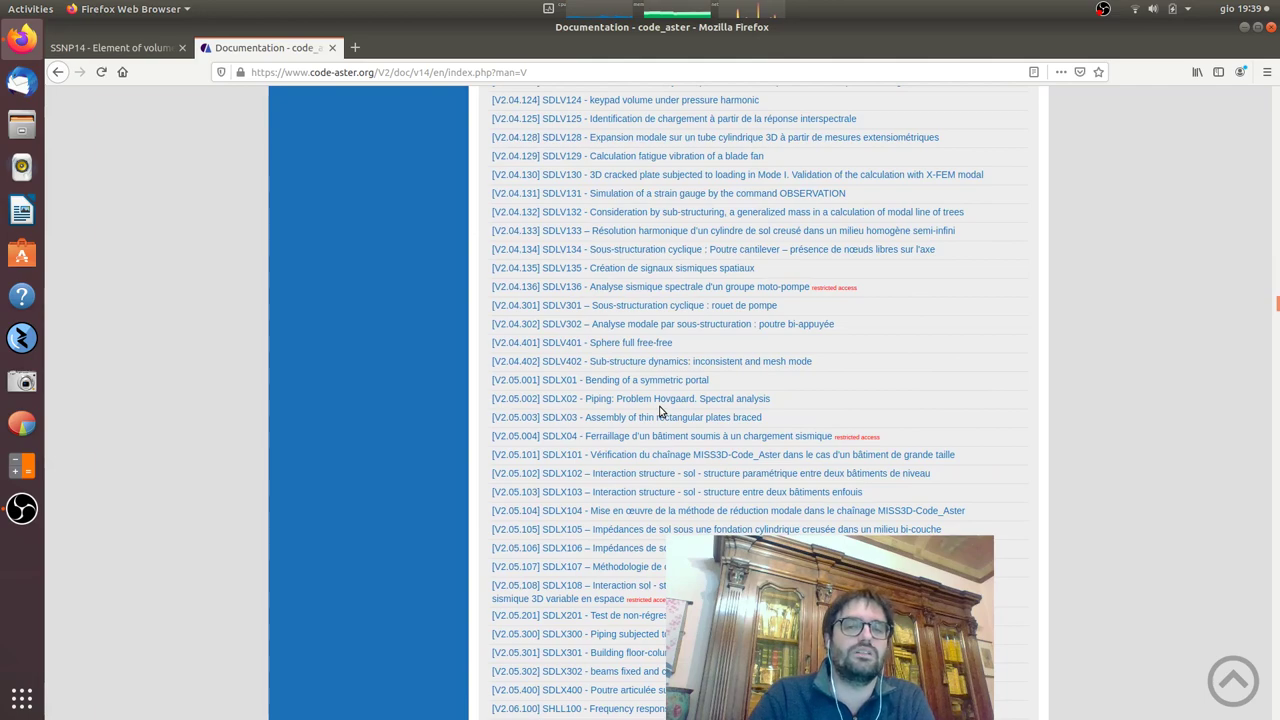
pyautogui.scroll(-20, 660, 410)
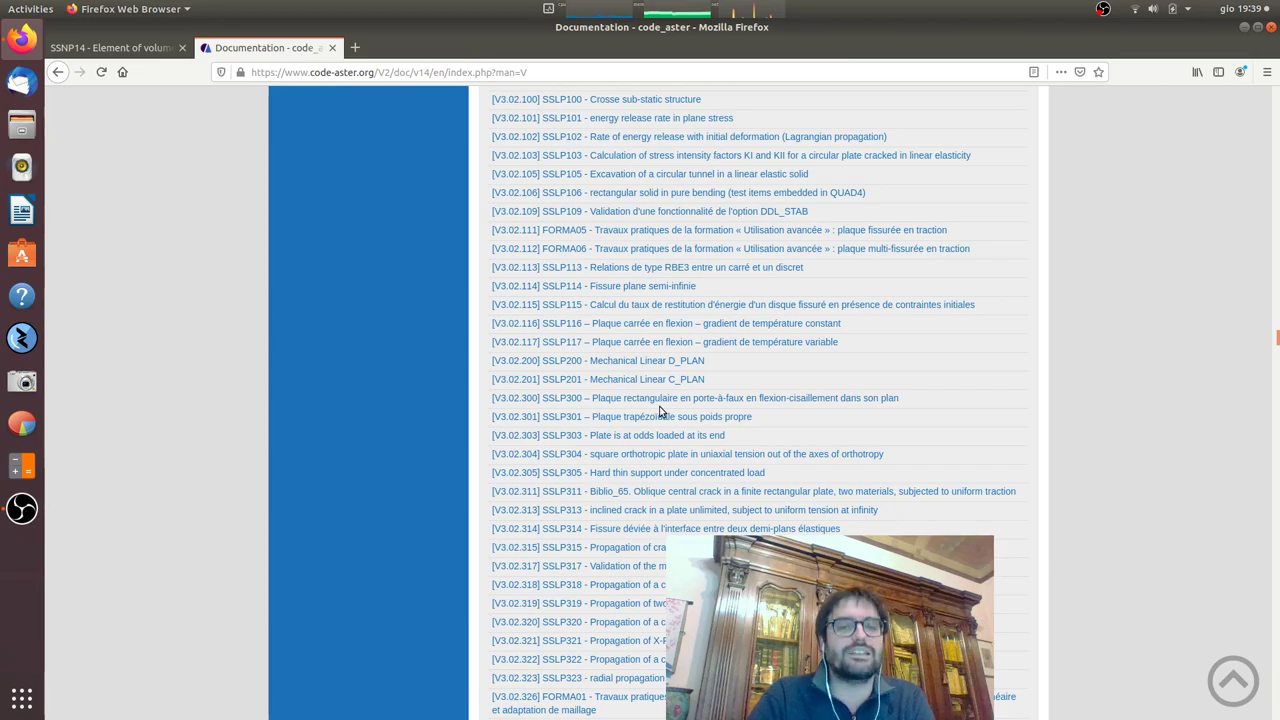
pyautogui.scroll(-20, 660, 410)
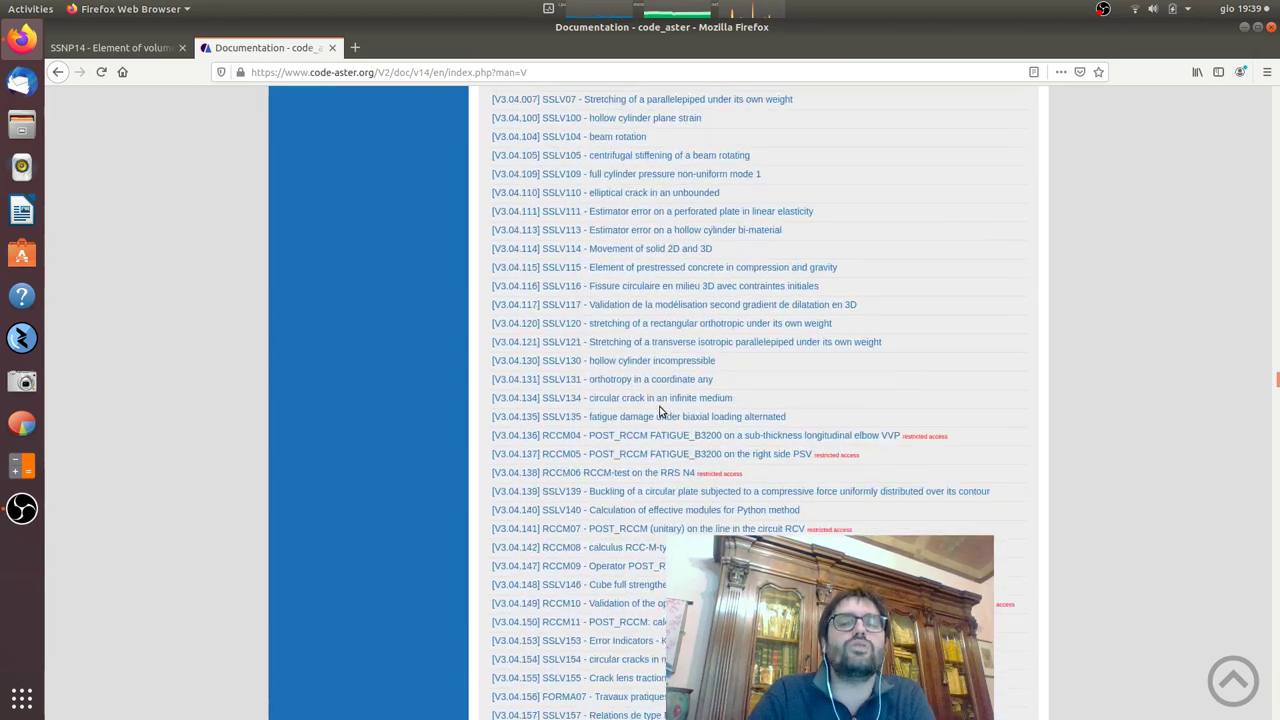
pyautogui.scroll(-15, 660, 410)
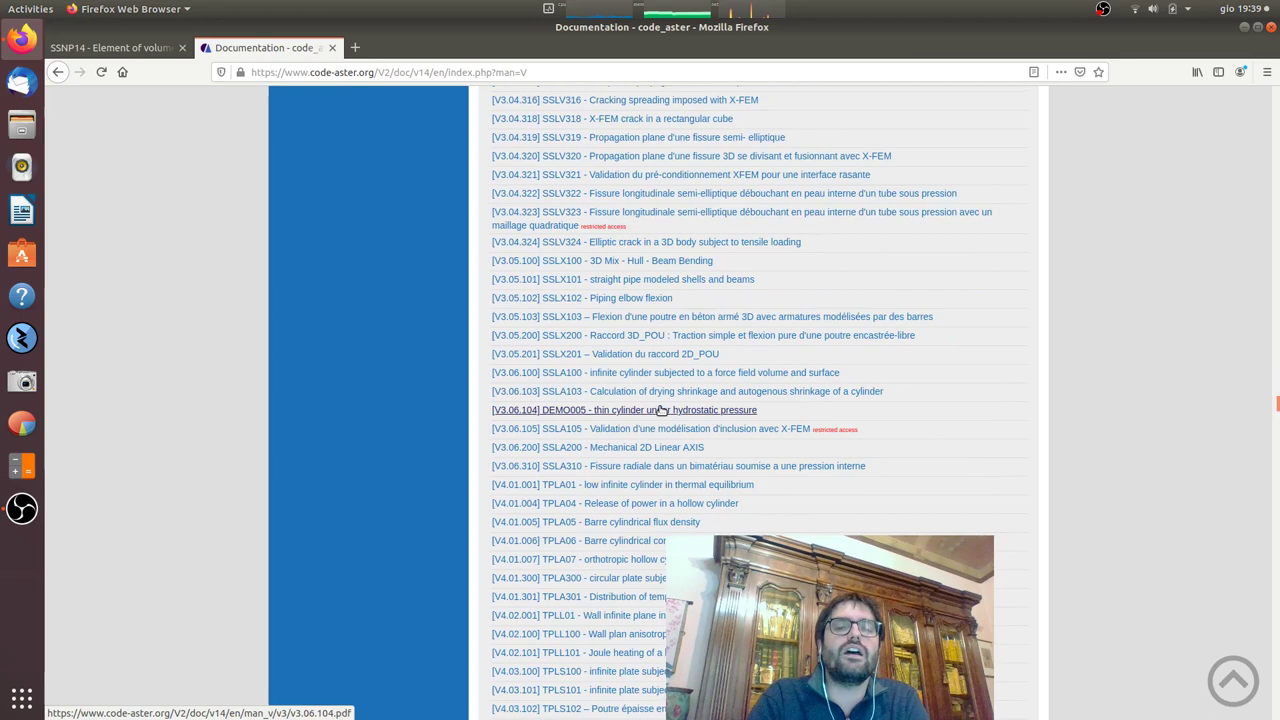
pyautogui.scroll(2, 660, 410)
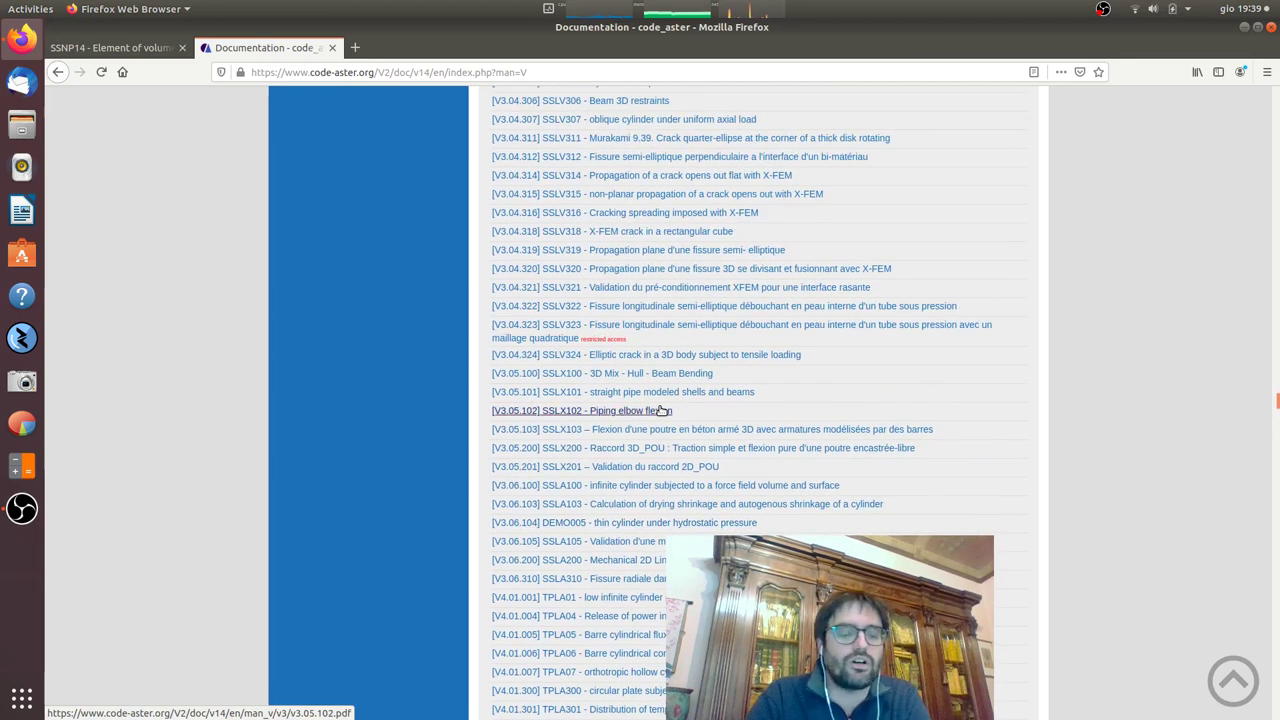
# Search the page for 'concret' to find V4.42.301 TPNL301 Thermo-hydration of a concrete cylinder
pyautogui.hotkey('ctrl', 'f')
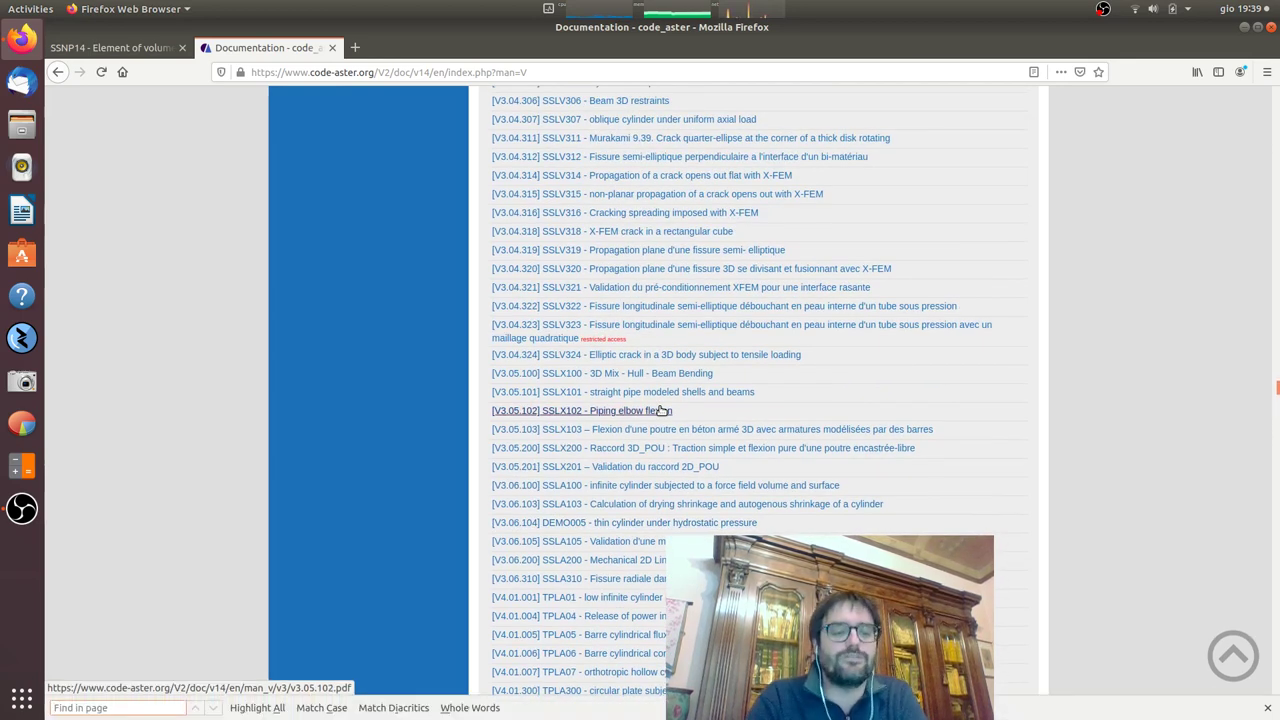
pyautogui.write('concr')
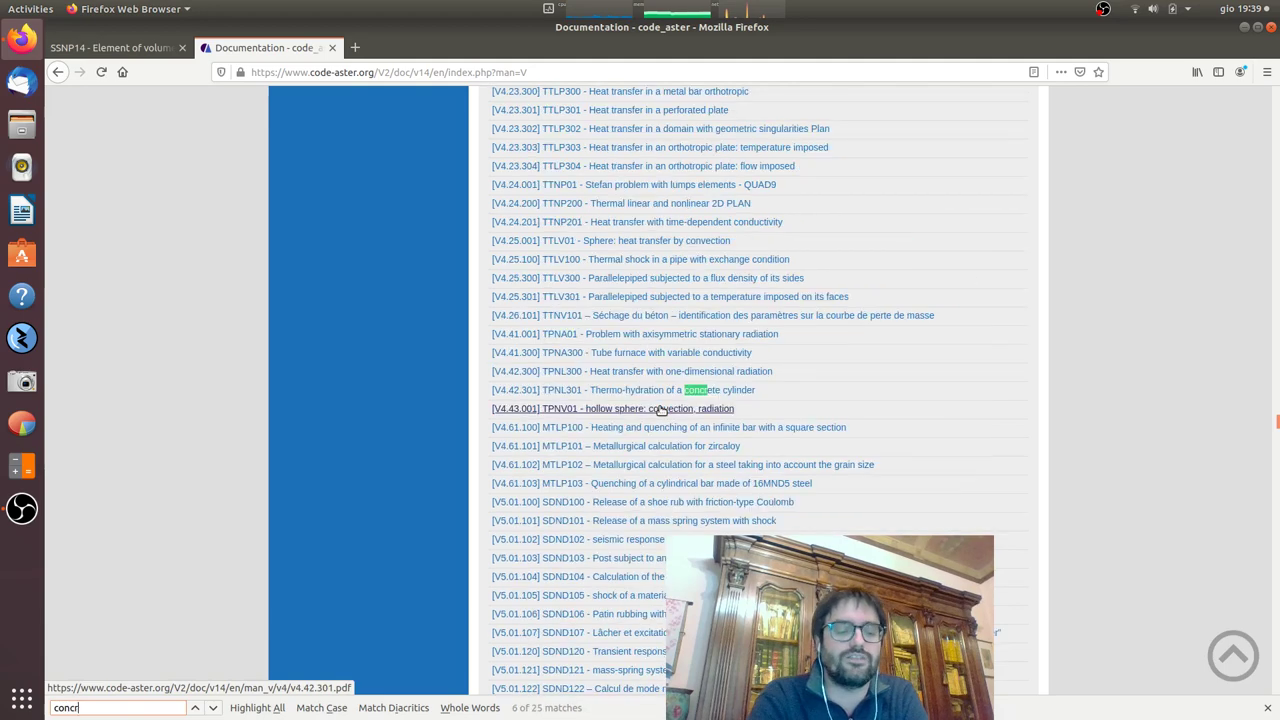
pyautogui.write('ett')
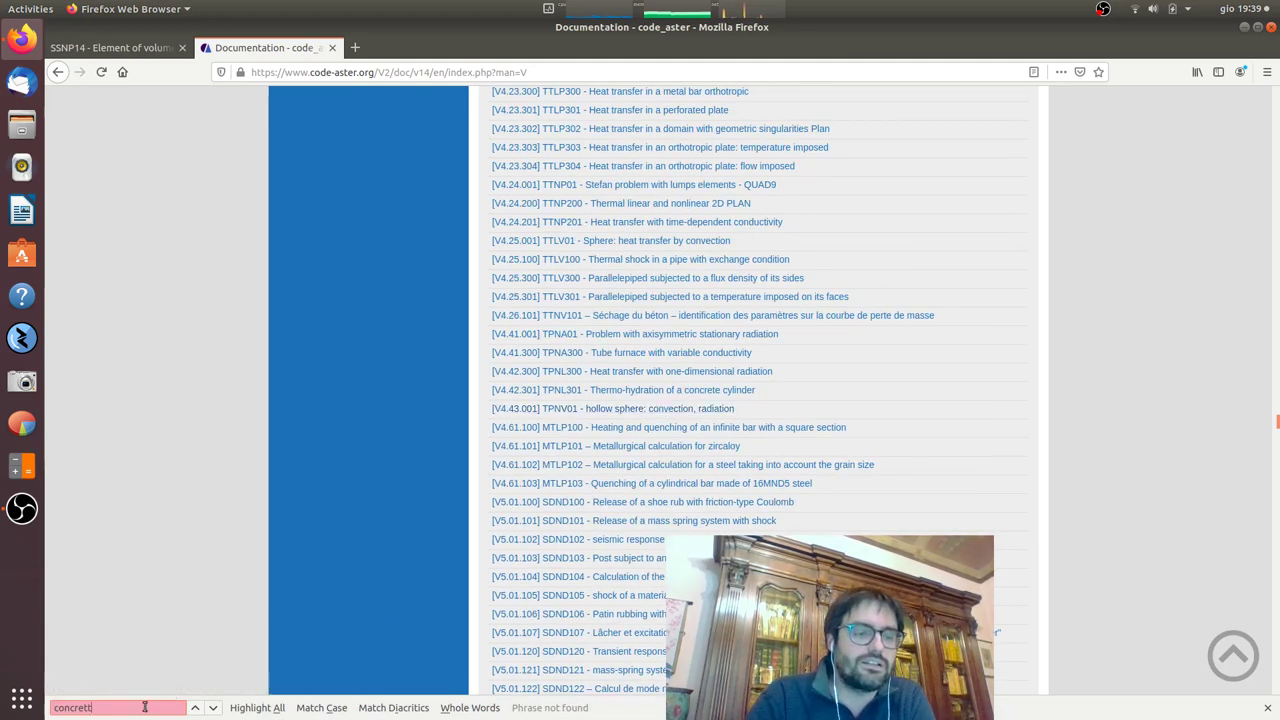
pyautogui.press('BackSpace')
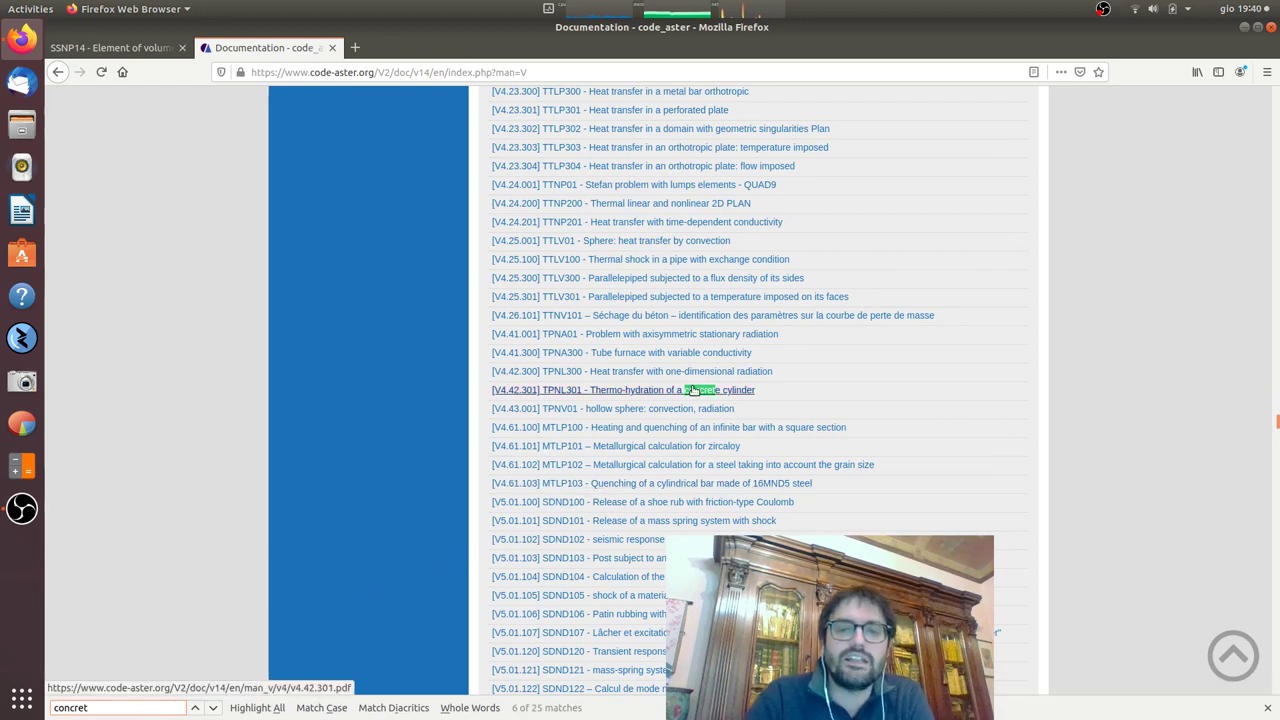
pyautogui.click(630, 392)
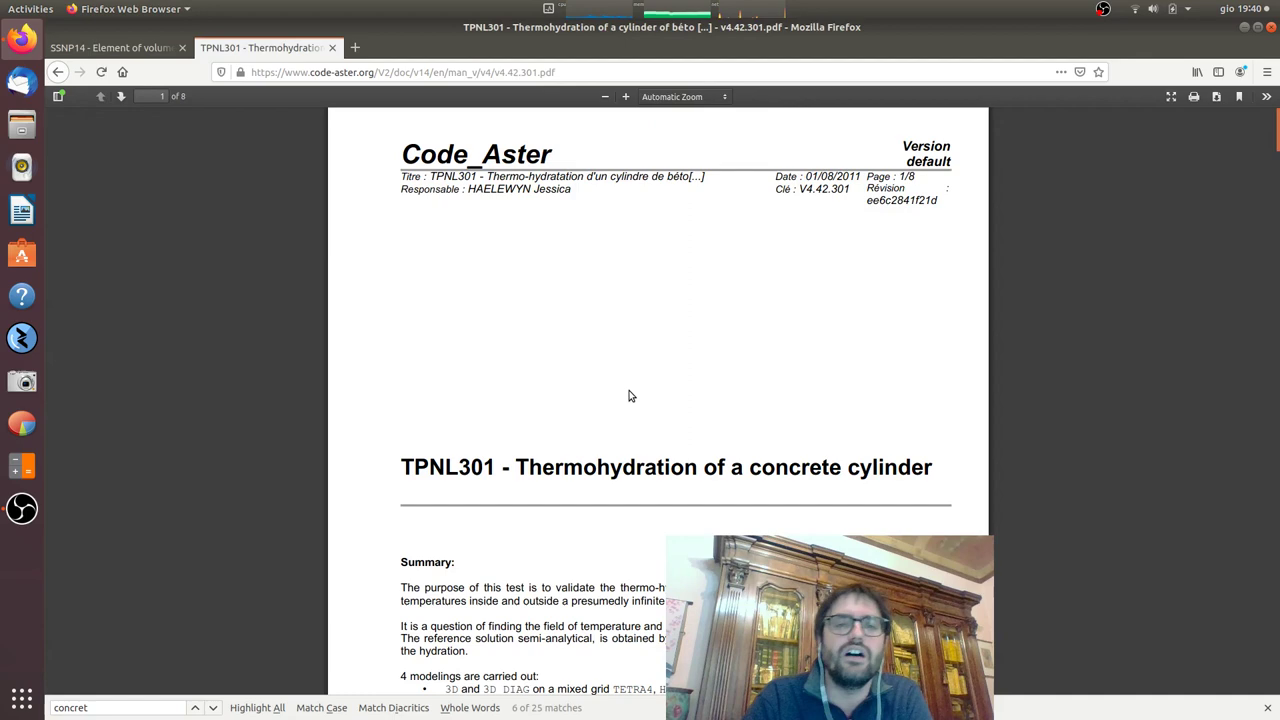
pyautogui.scroll(-4, 630, 396)
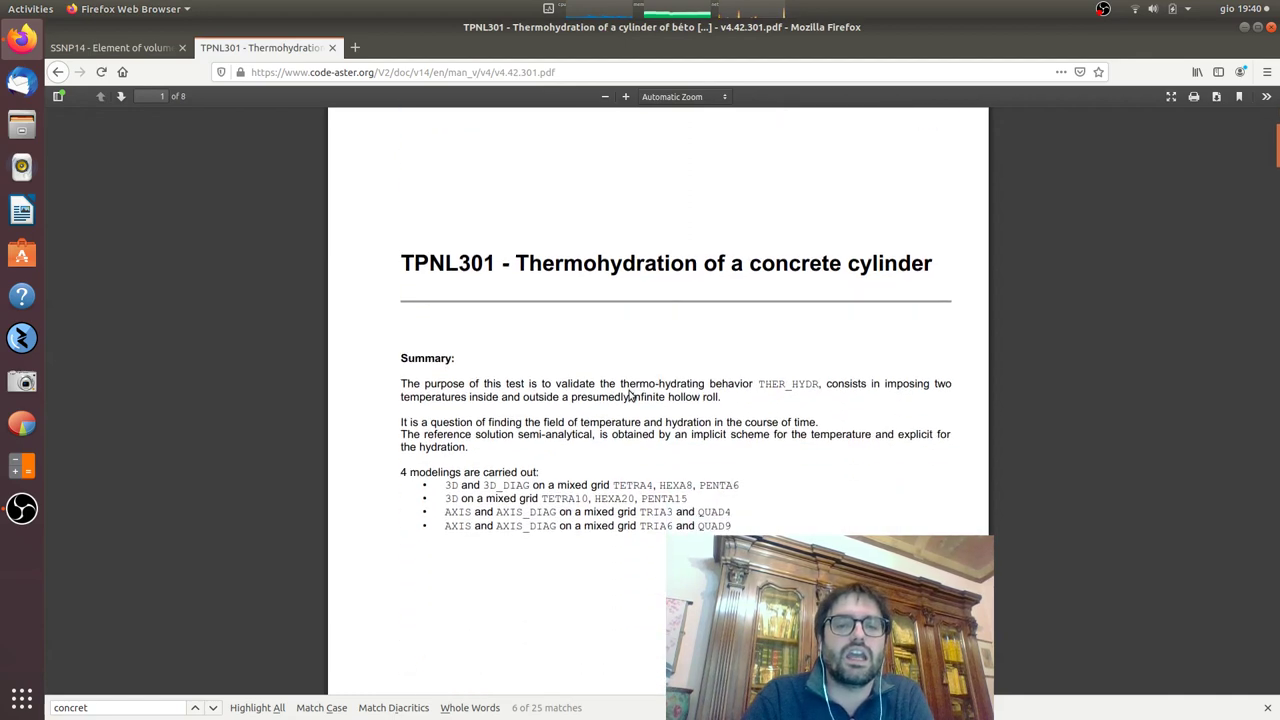
pyautogui.scroll(-2, 630, 392)
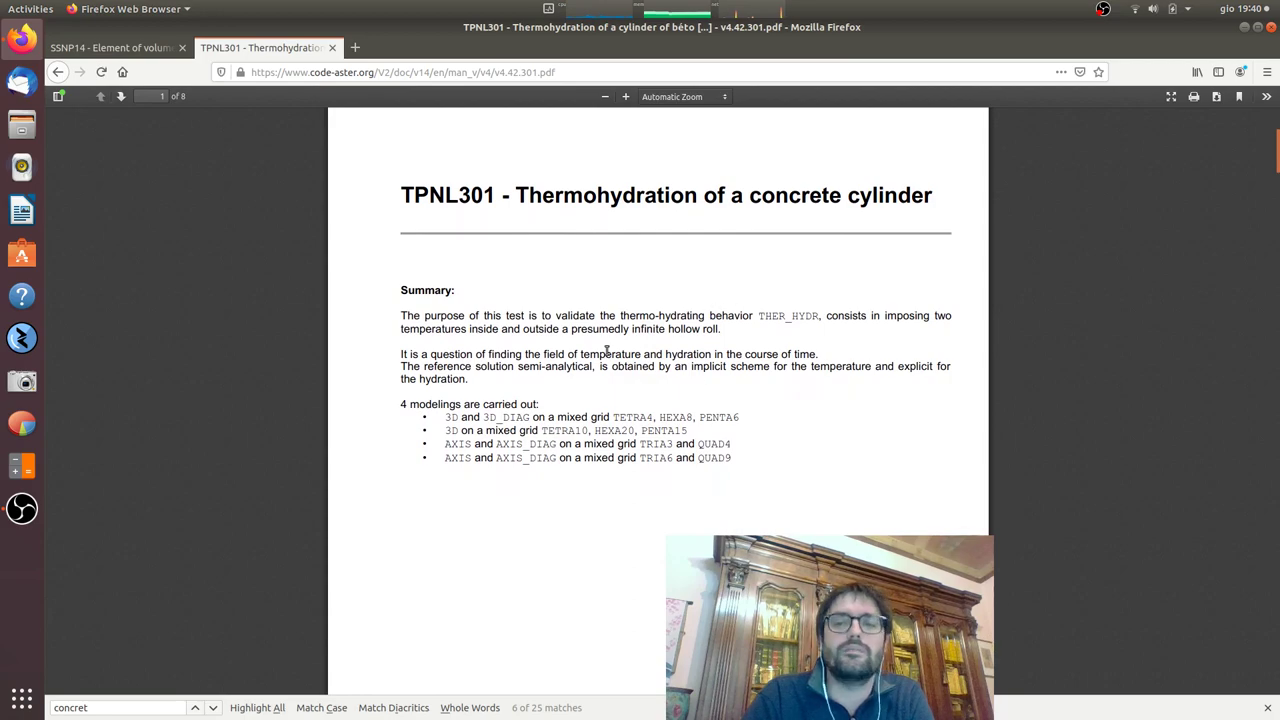
pyautogui.scroll(-15, 606, 353)
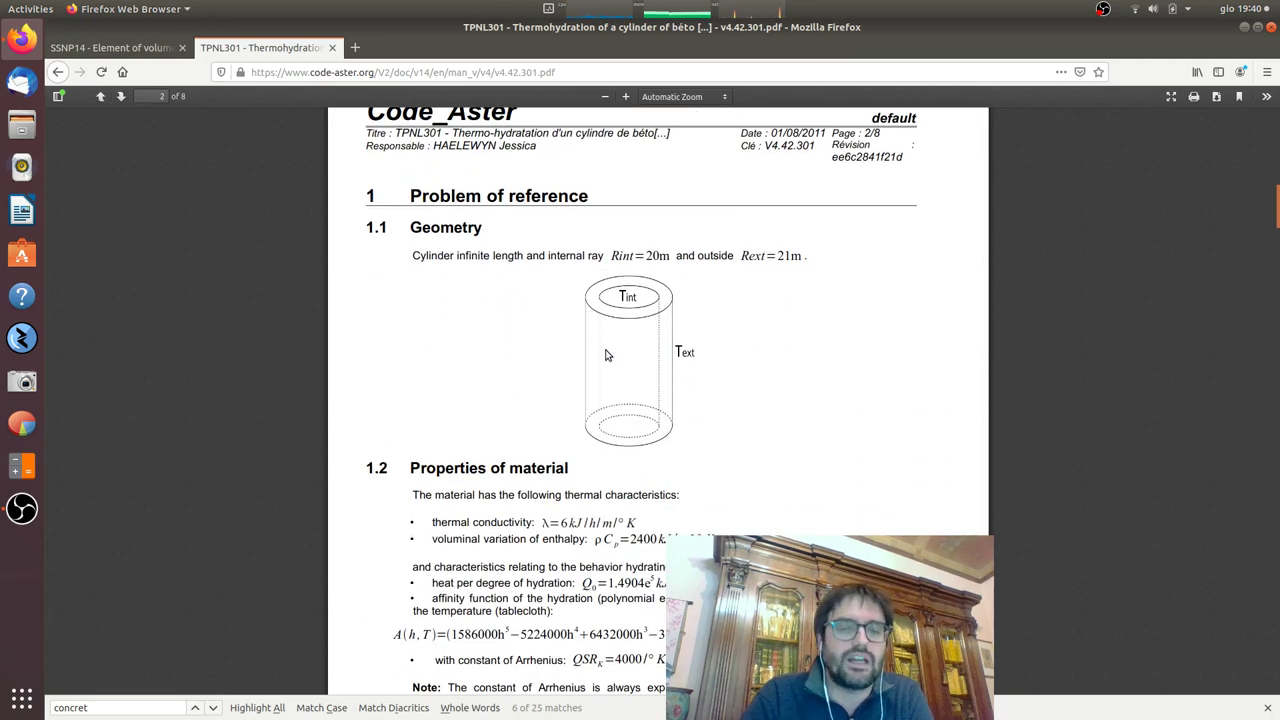
pyautogui.scroll(-10, 606, 355)
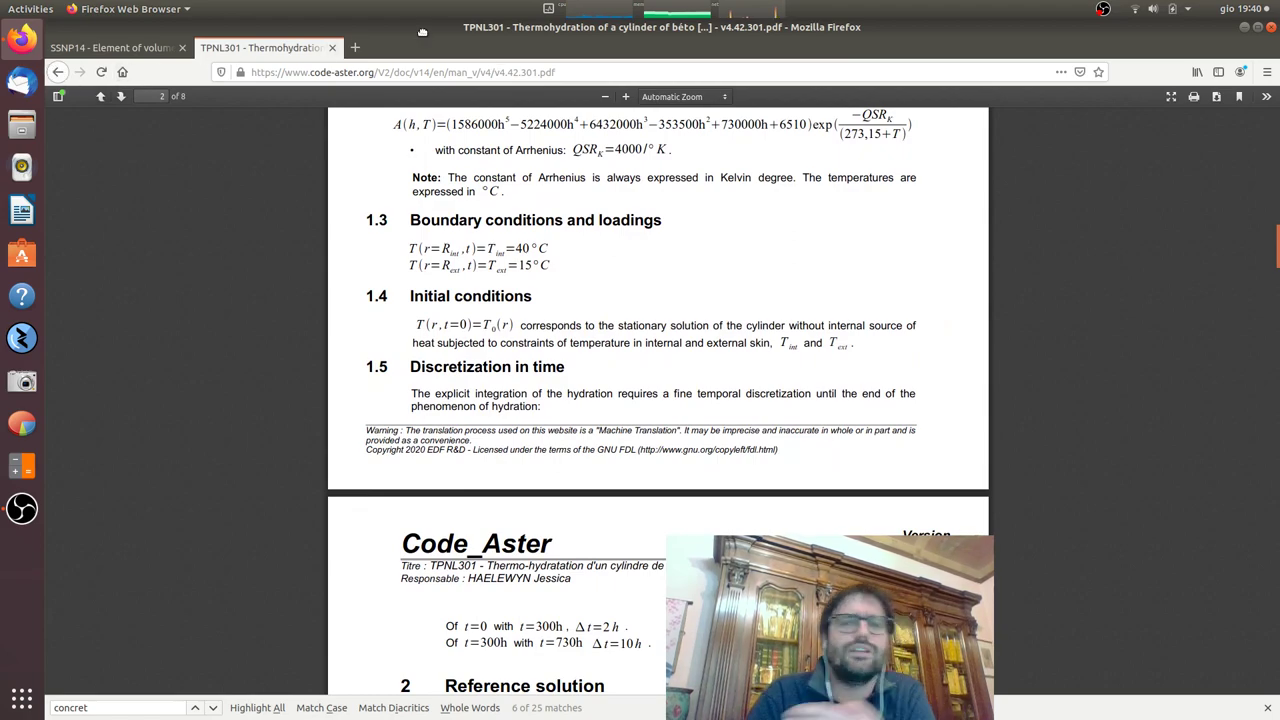
pyautogui.moveTo(422, 29); pyautogui.dragTo(407, 55)
pyautogui.doubleClick(407, 55)
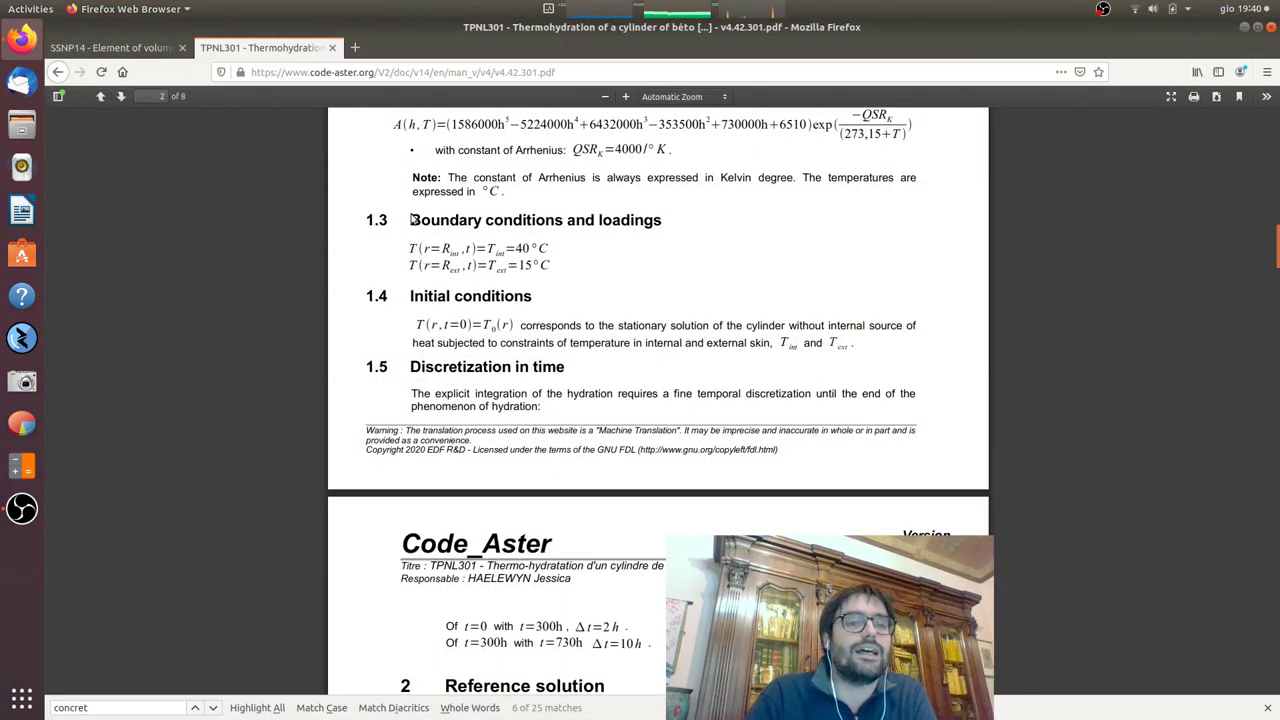
pyautogui.scroll(10, 413, 217)
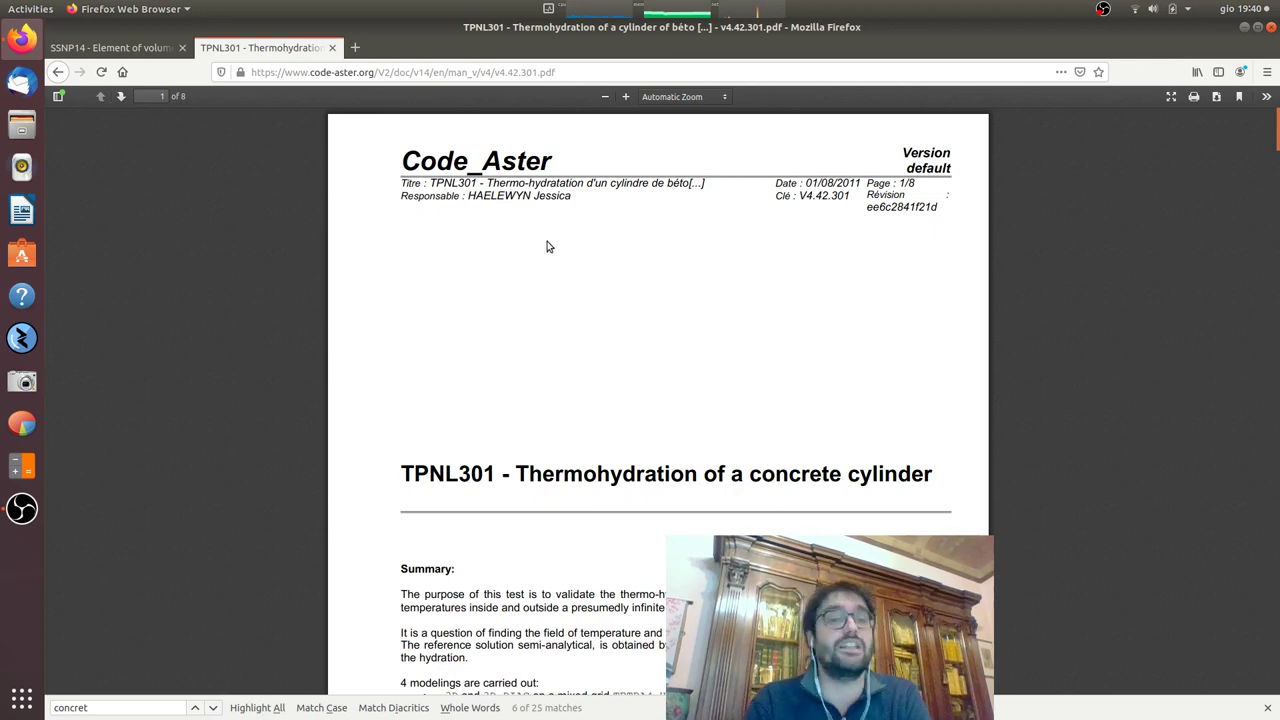
# Close the TPNL301 report and scroll through the SSNP14 traction-shear PDF, v6.03.014.pdf
pyautogui.hotkey('ctrl', 'l')
pyautogui.write('https://www.code-aster.org/V2/doc/v14/en/man_v/v6/v6.03.014.pdf')
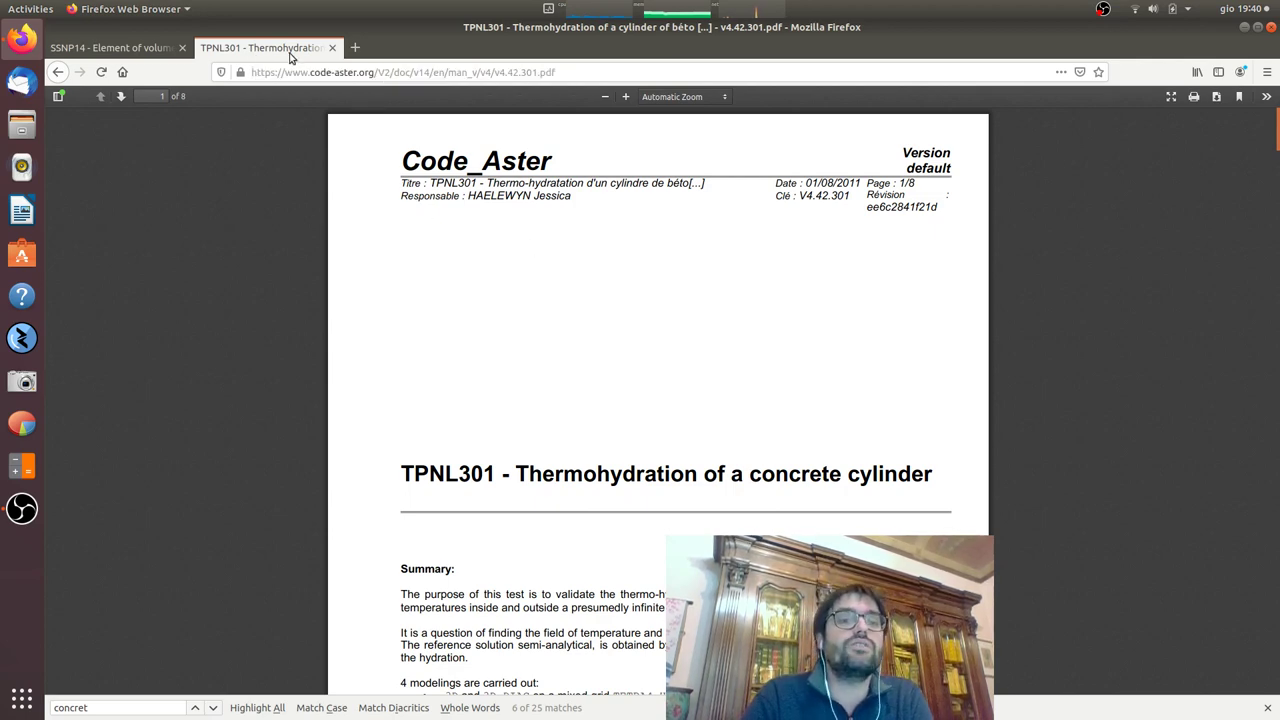
pyautogui.hotkey('shift', 'Return')
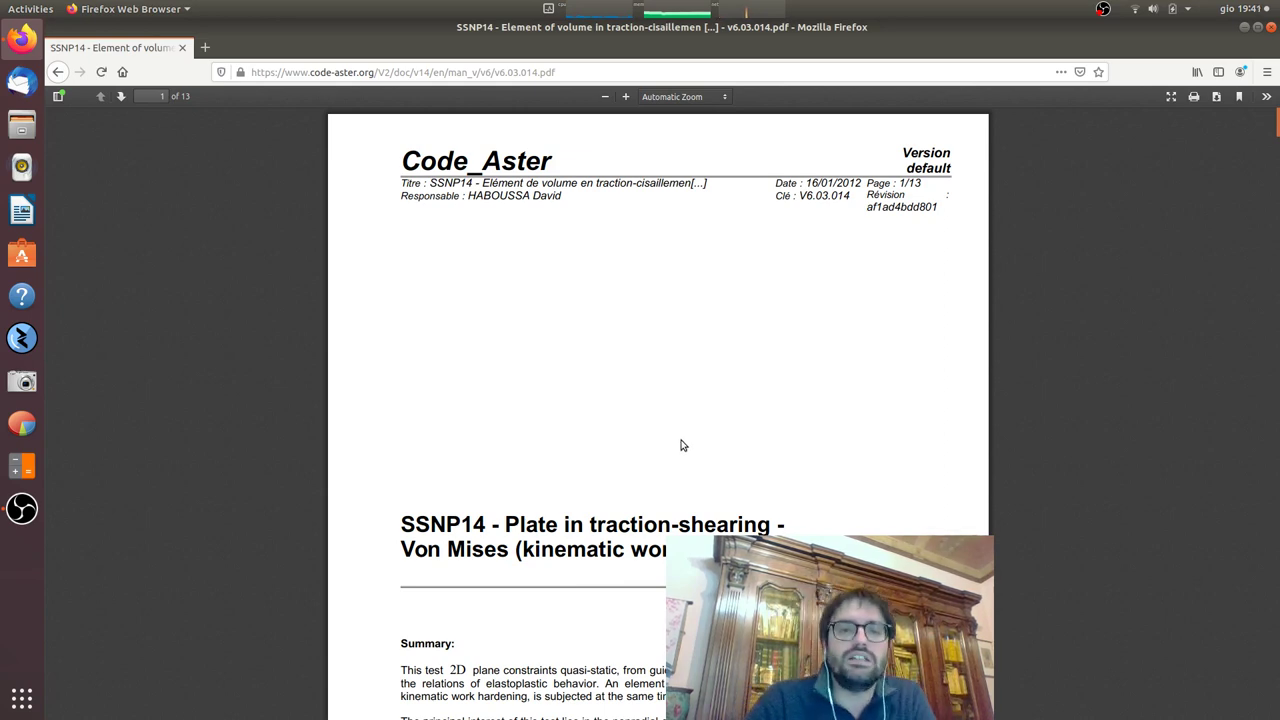
pyautogui.scroll(-10, 681, 445)
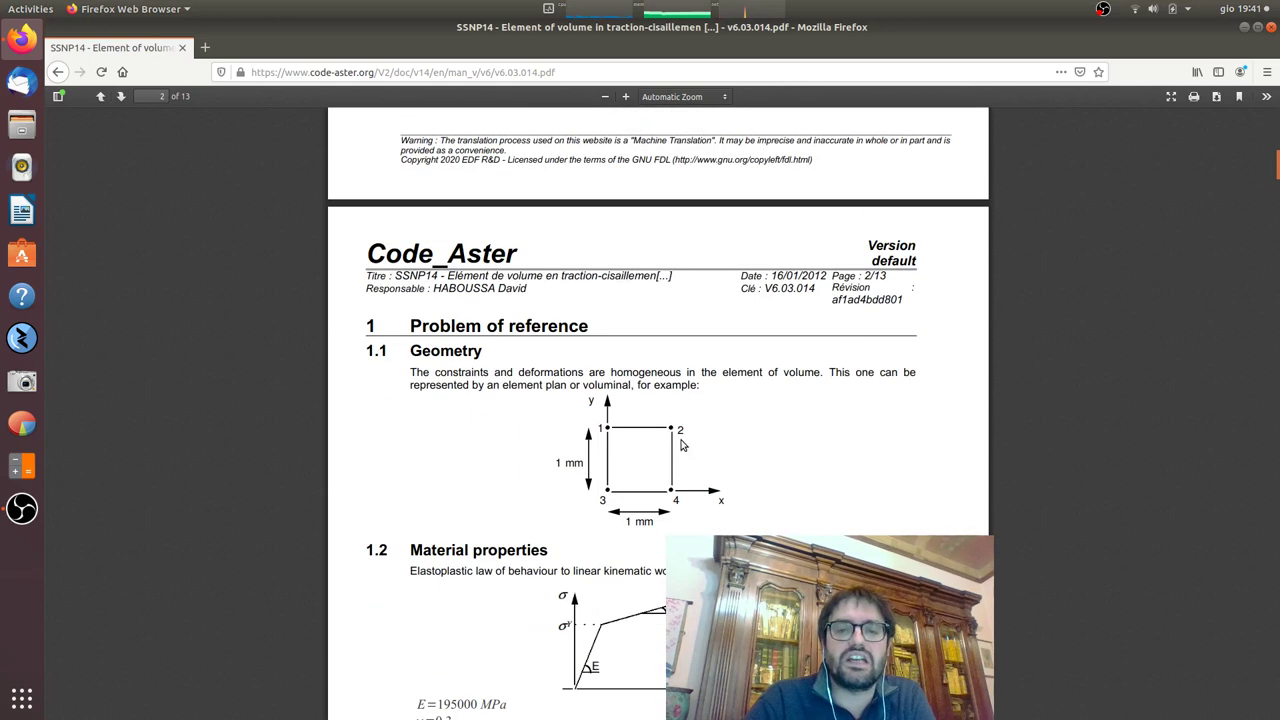
pyautogui.scroll(-10, 695, 498)
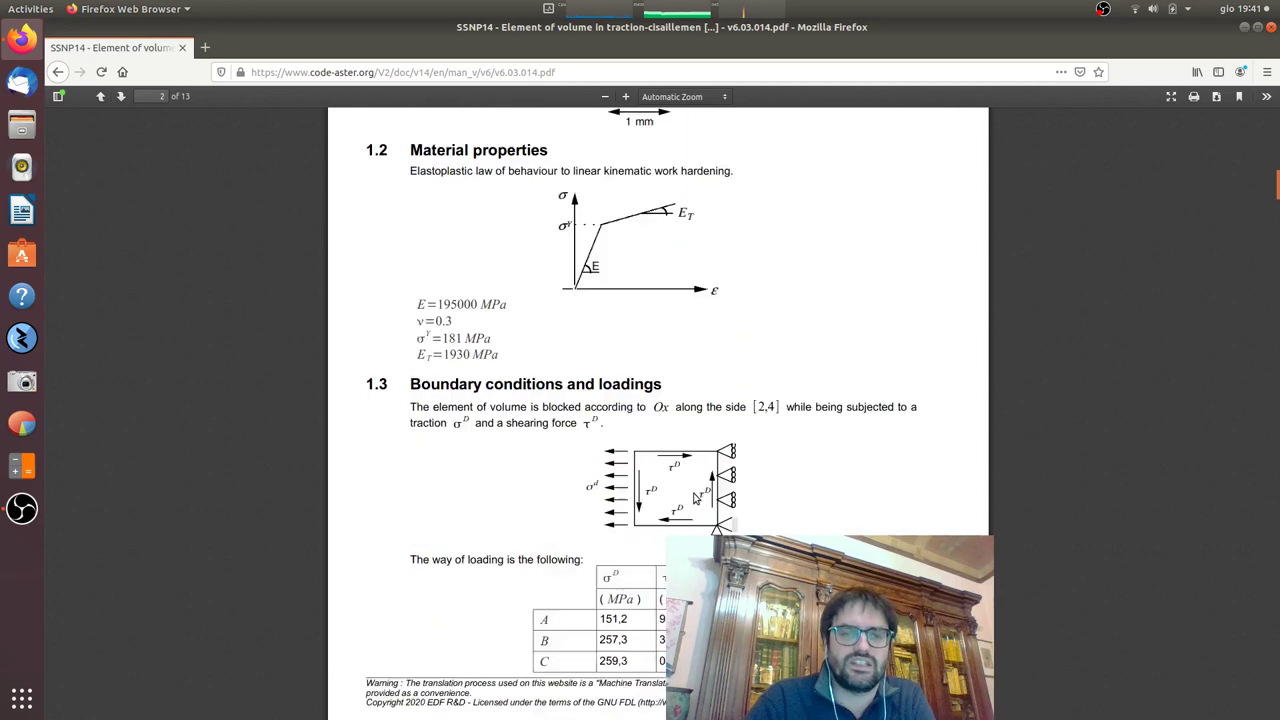
pyautogui.scroll(5, 695, 498)
pyautogui.scroll(-5, 695, 498)
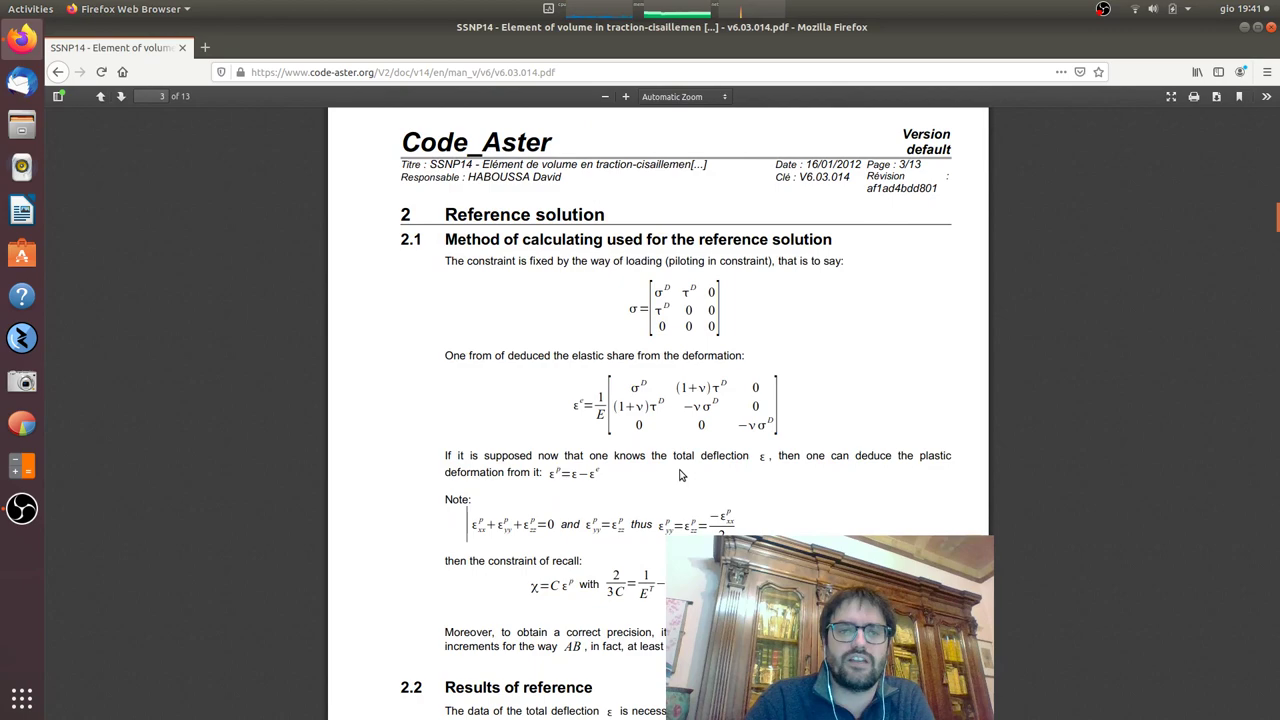
pyautogui.scroll(-10, 680, 476)
pyautogui.scroll(-5, 680, 476)
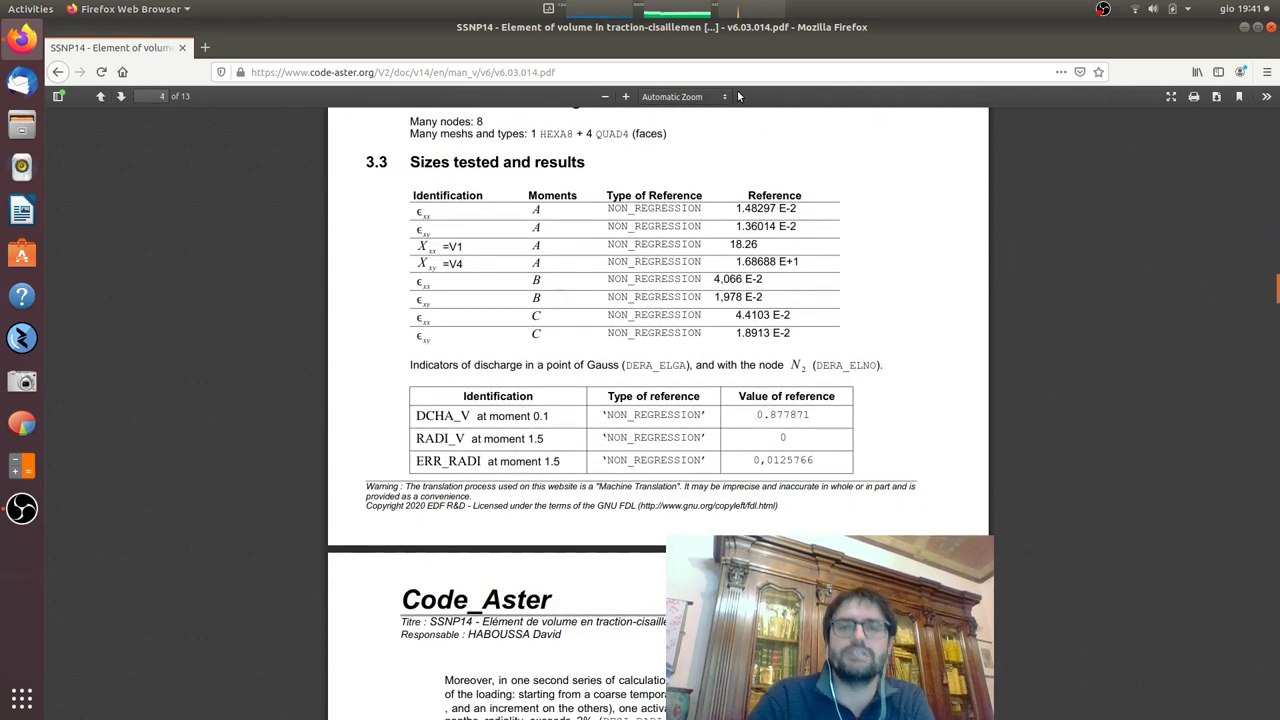
# Restore the Firefox window to unmaximized size and scroll the PDF back to page 1
pyautogui.doubleClick(897, 28)
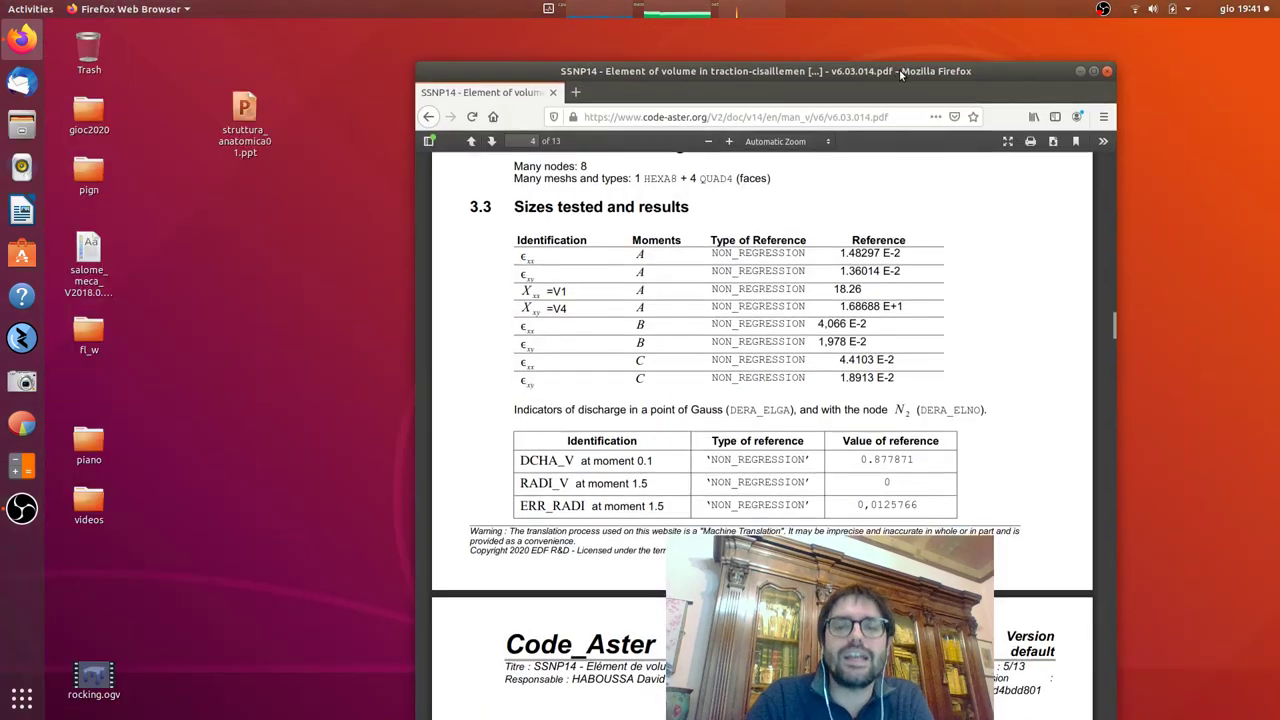
pyautogui.scroll(5, 772, 280)
pyautogui.scroll(20, 772, 280)
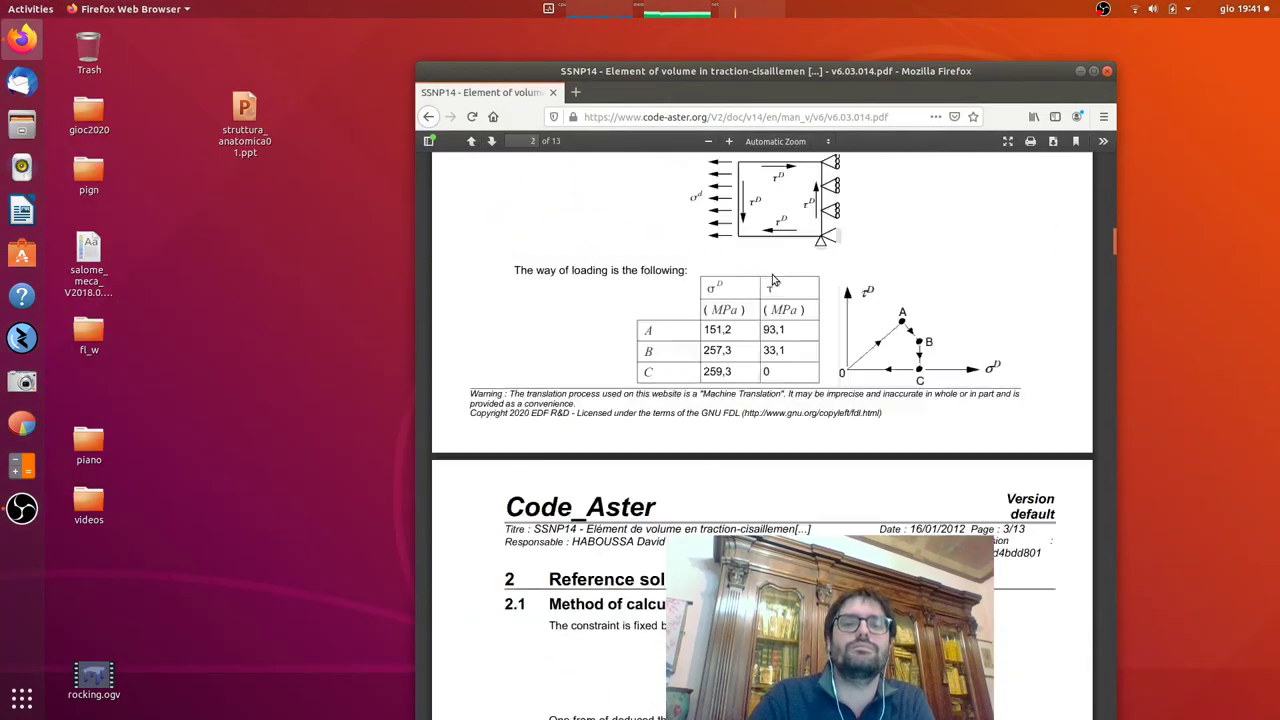
pyautogui.scroll(2, 772, 280)
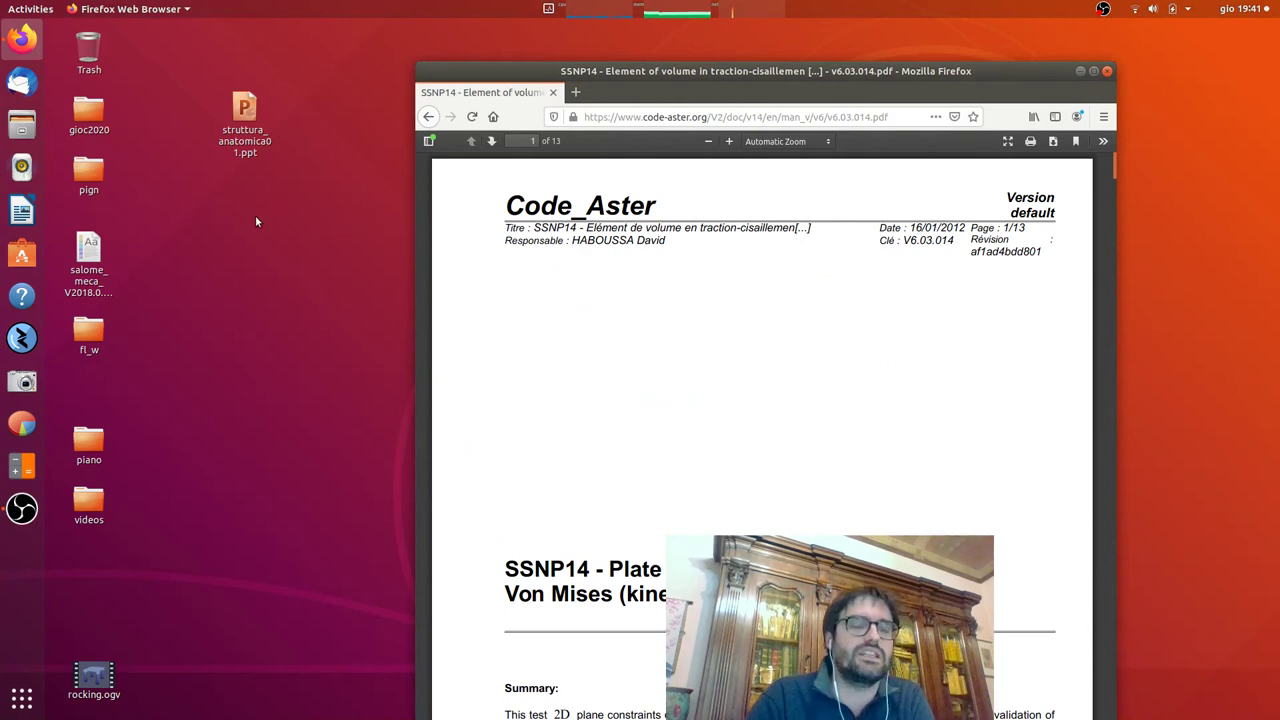
# Open a terminal in salome_meca/appli_V2019.0.3_universal from Files and run ./salome
pyautogui.click(22, 124)
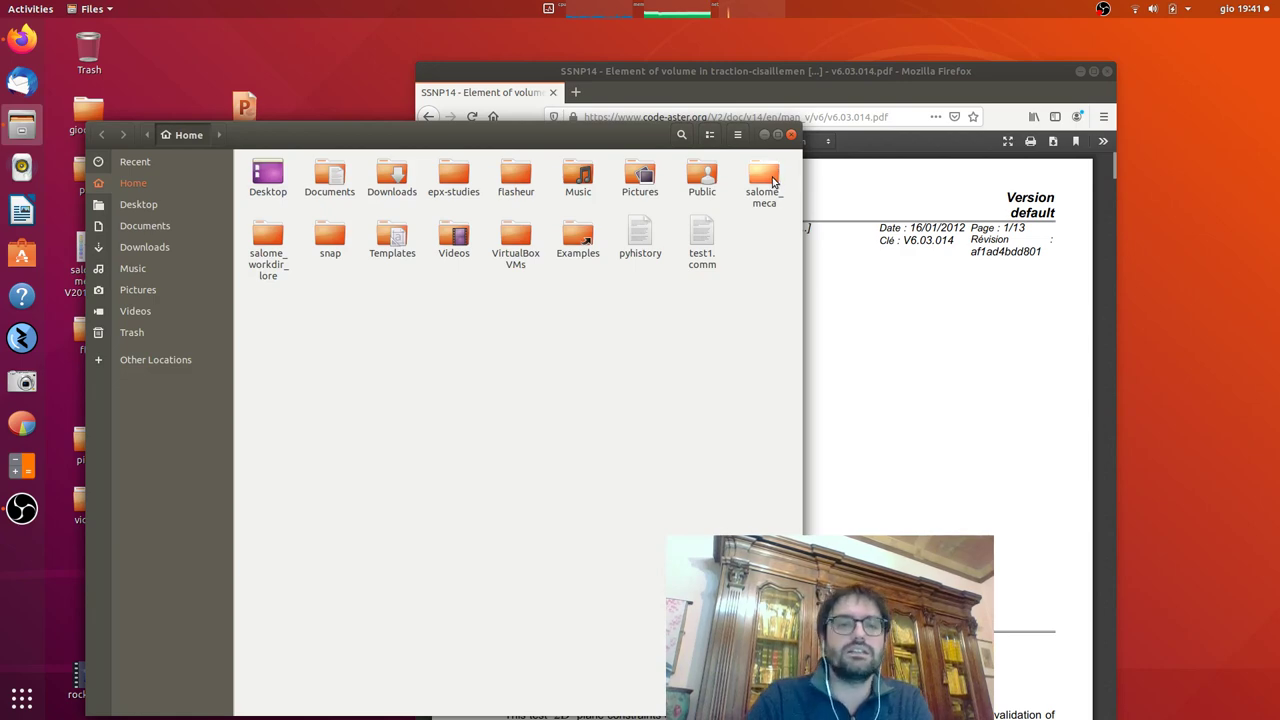
pyautogui.doubleClick(768, 180)
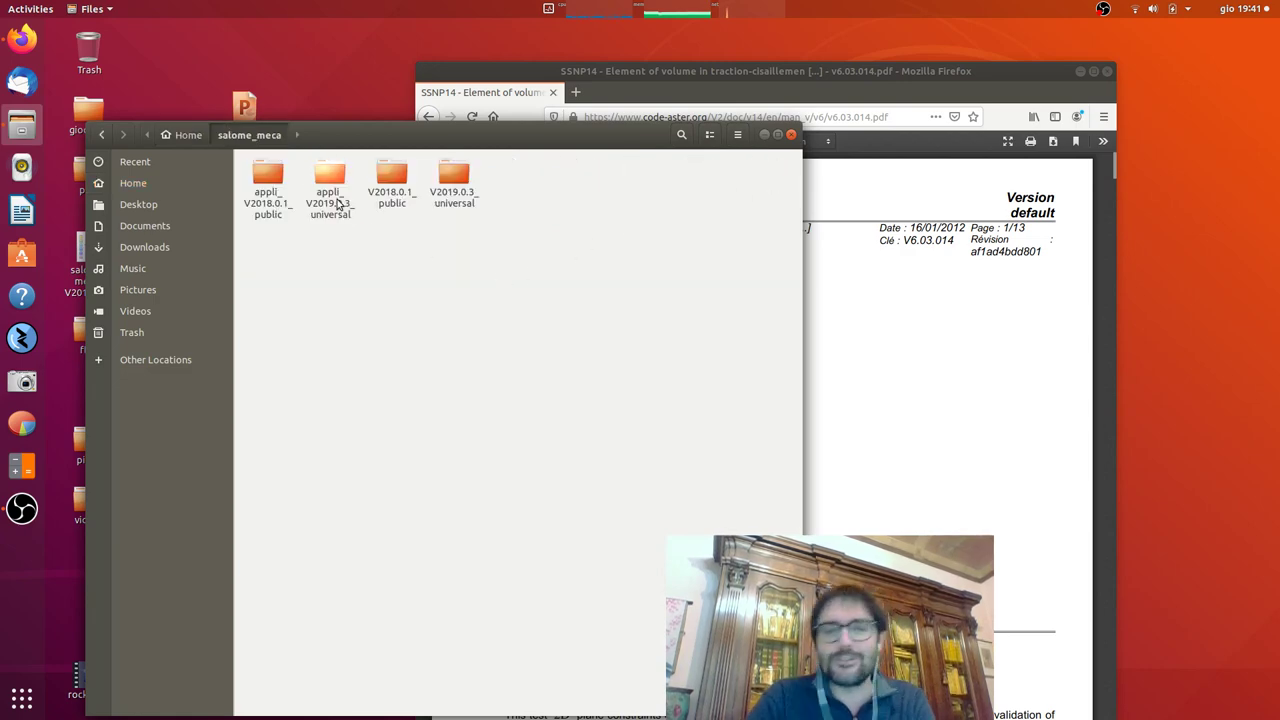
pyautogui.doubleClick(338, 203)
pyautogui.rightClick(520, 404)
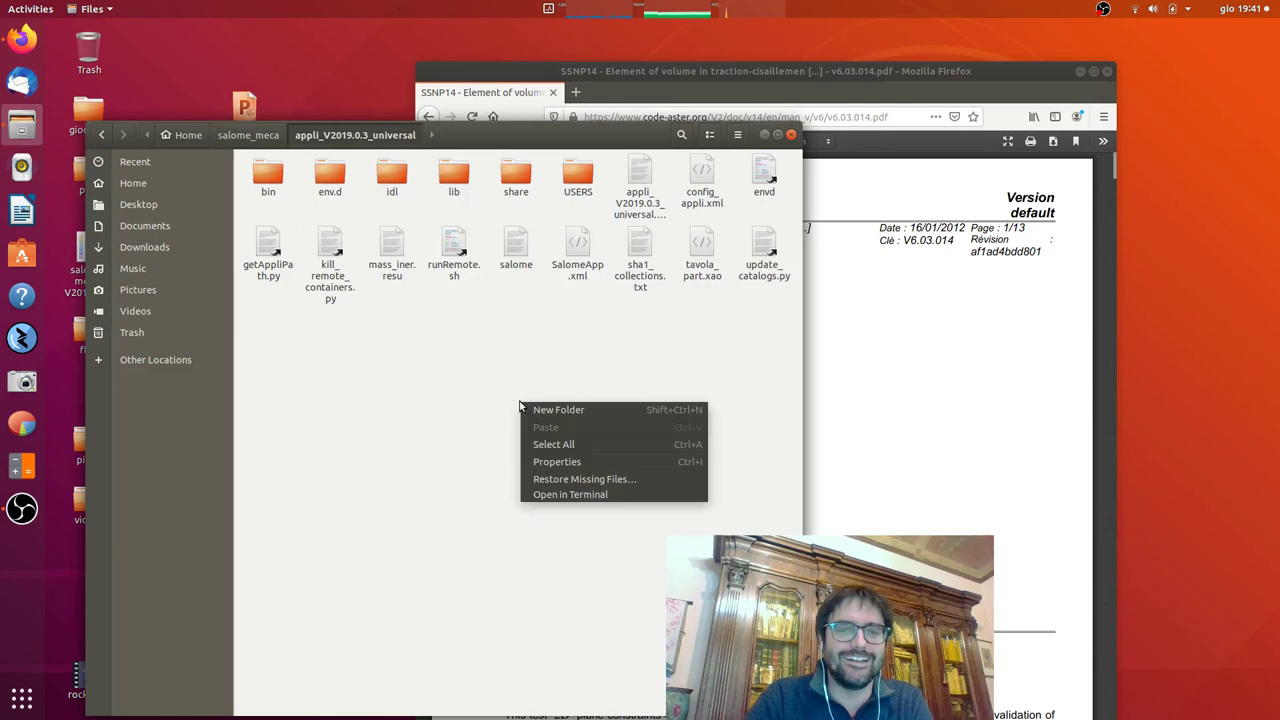
pyautogui.click(561, 495)
pyautogui.write('./salome')
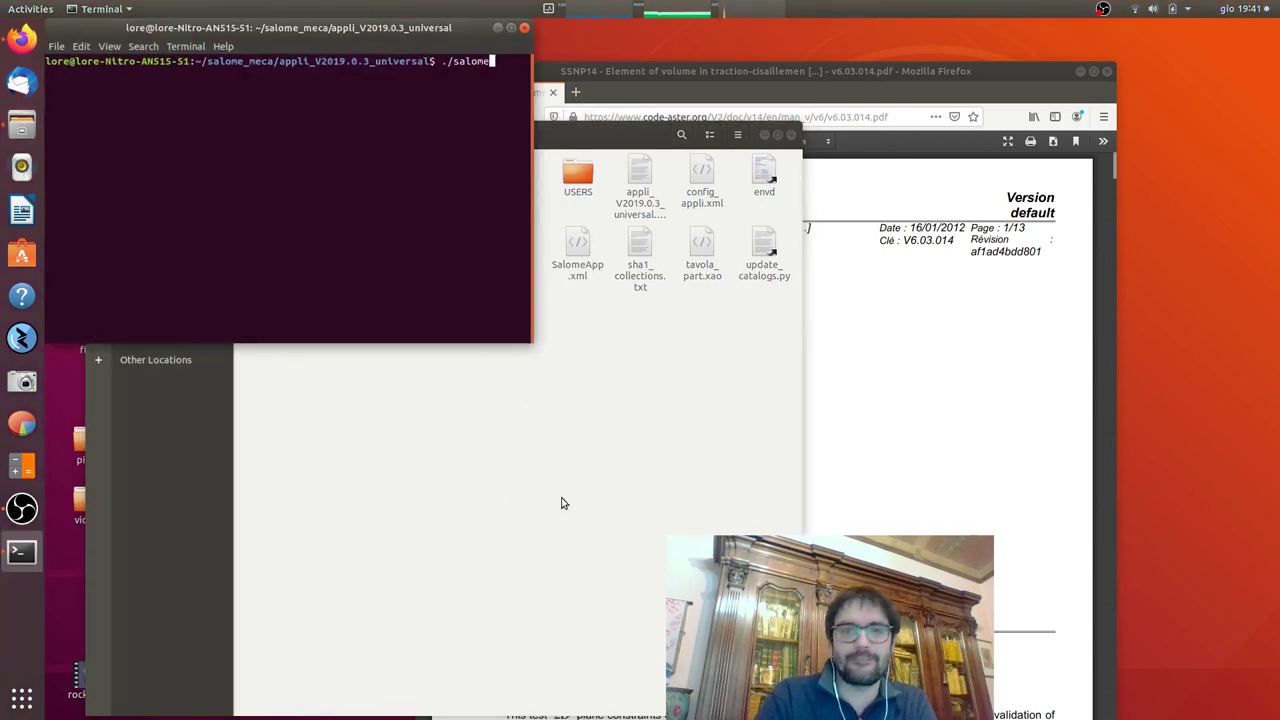
pyautogui.press('Return')
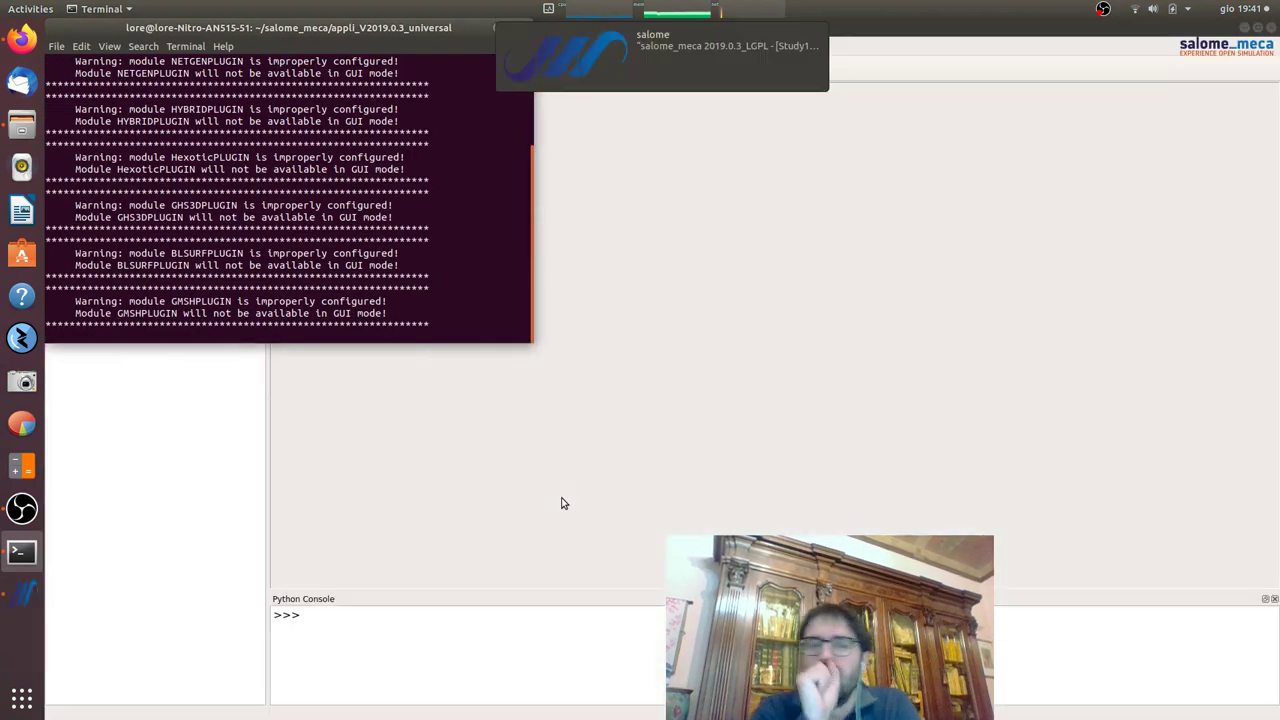
# Bring salome_meca to the front and activate AsterStudy, showing an empty CurrentCase
pyautogui.click(977, 390)
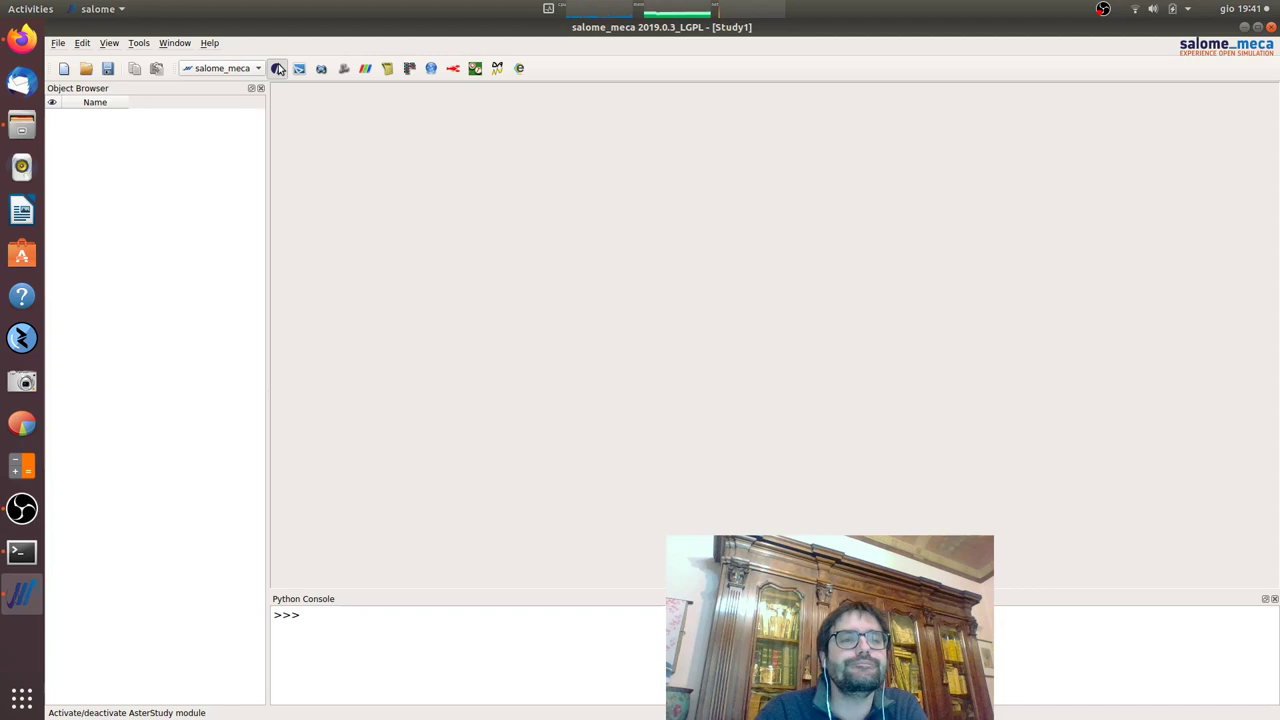
pyautogui.click(278, 68)
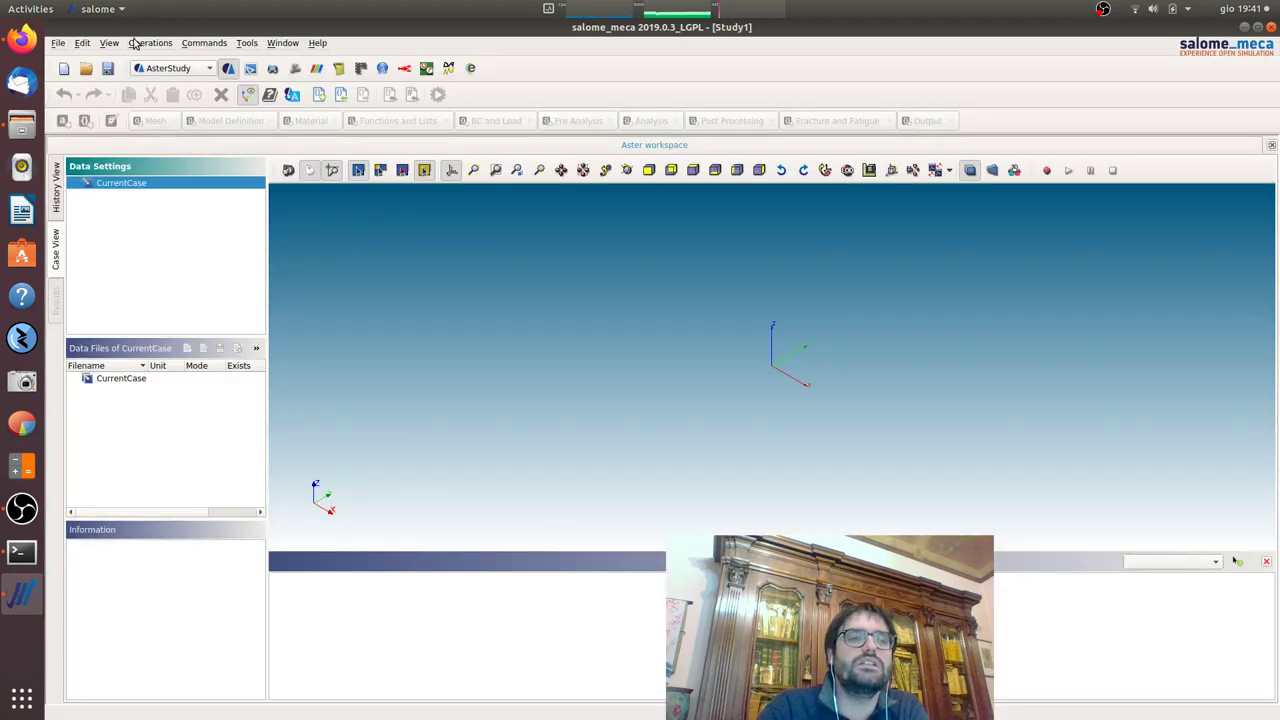
pyautogui.click(82, 43)
pyautogui.click(82, 43)
pyautogui.click(142, 43)
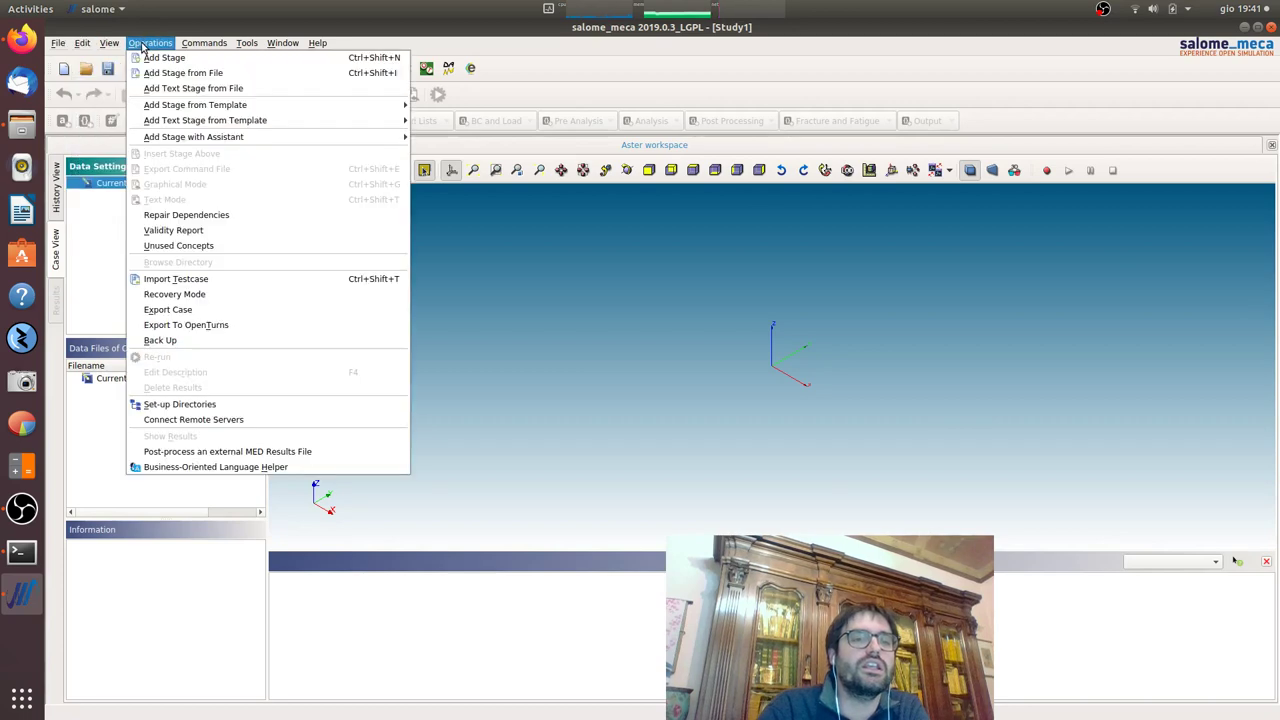
# Start Operations > Import Testcase, then bring the SSNP14 PDF back up in Firefox
pyautogui.click(186, 279)
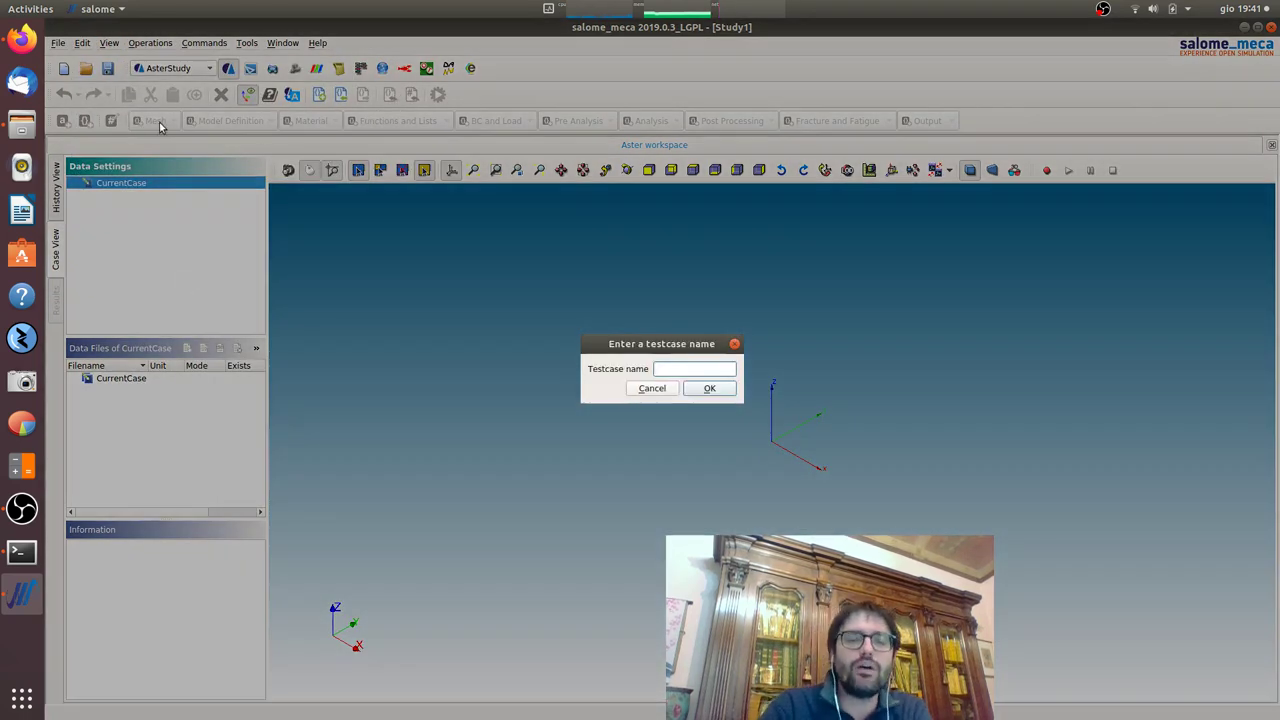
pyautogui.click(24, 42)
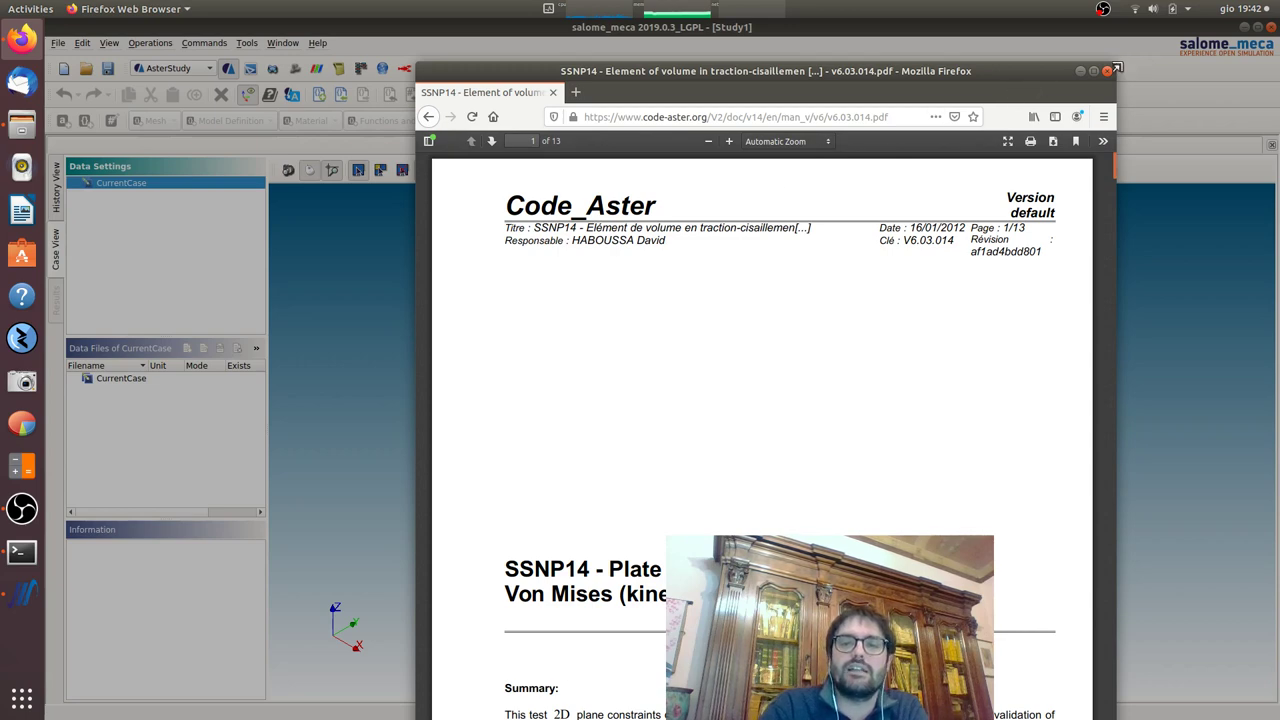
# Minimize Firefox to return to salome_meca's testcase-name prompt
pyautogui.click(1080, 71)
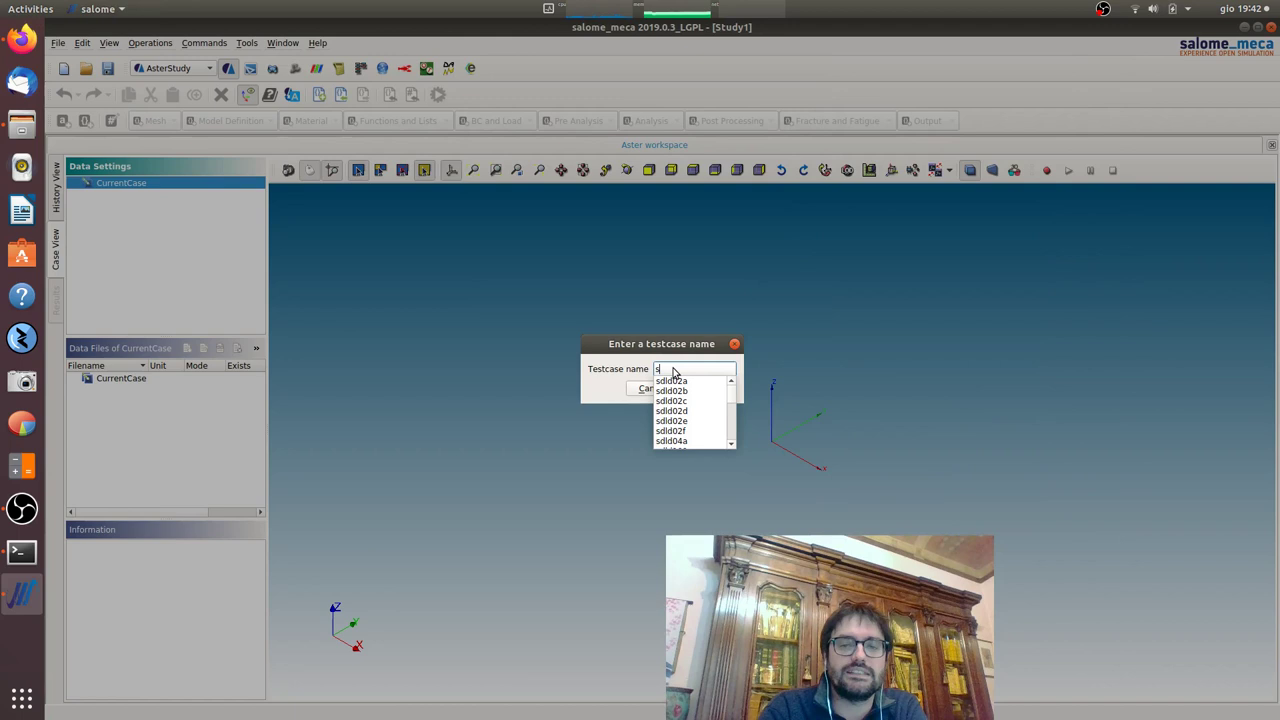
# Import testcase ssnp140a by searching 'snp14' and choosing it from the matches
pyautogui.write('snp')
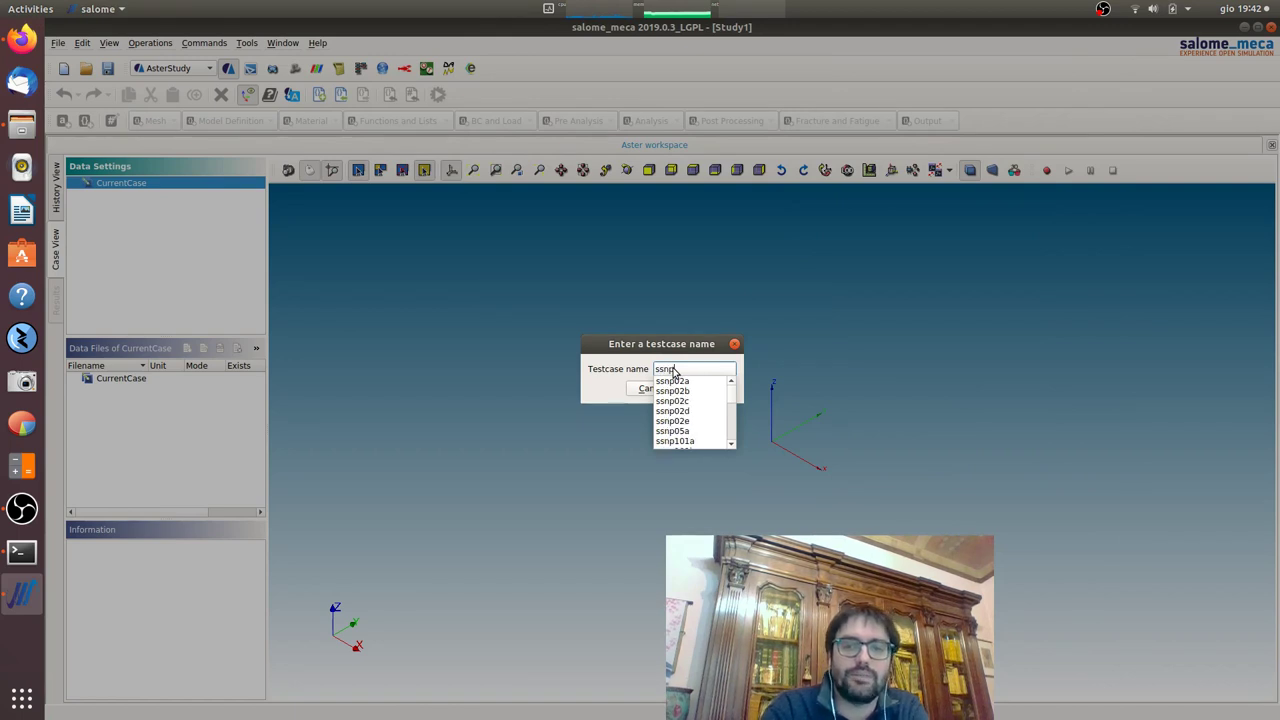
pyautogui.write('14')
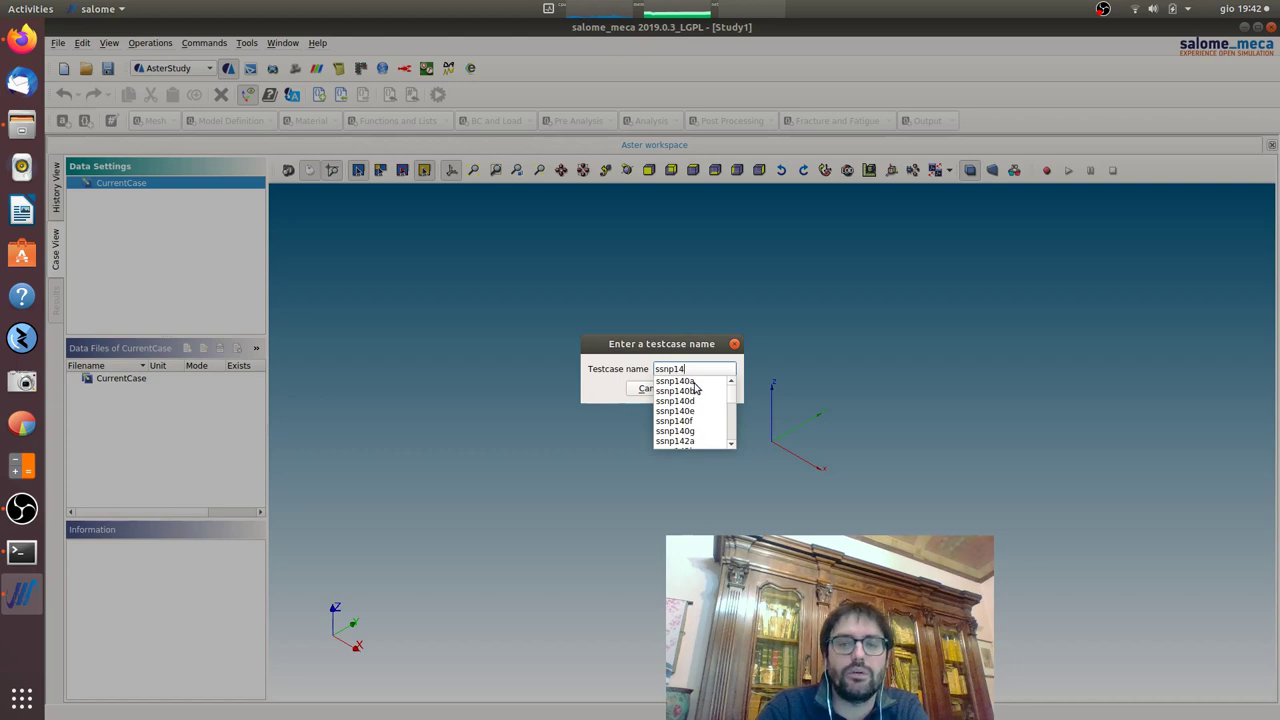
pyautogui.click(693, 382)
pyautogui.press('Return')
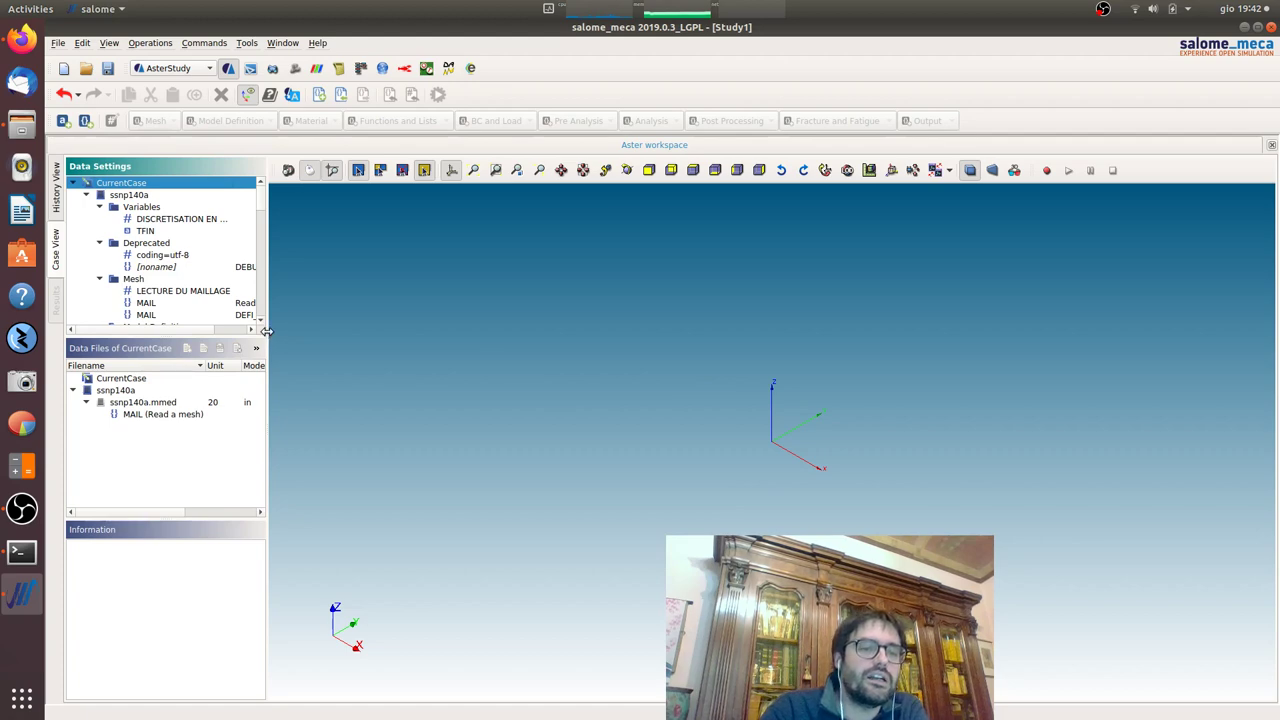
# Inspect the MAIL mesh-reading command and the CHAR load (Enforce DOF, 2 items)
pyautogui.moveTo(266, 331); pyautogui.dragTo(437, 350)
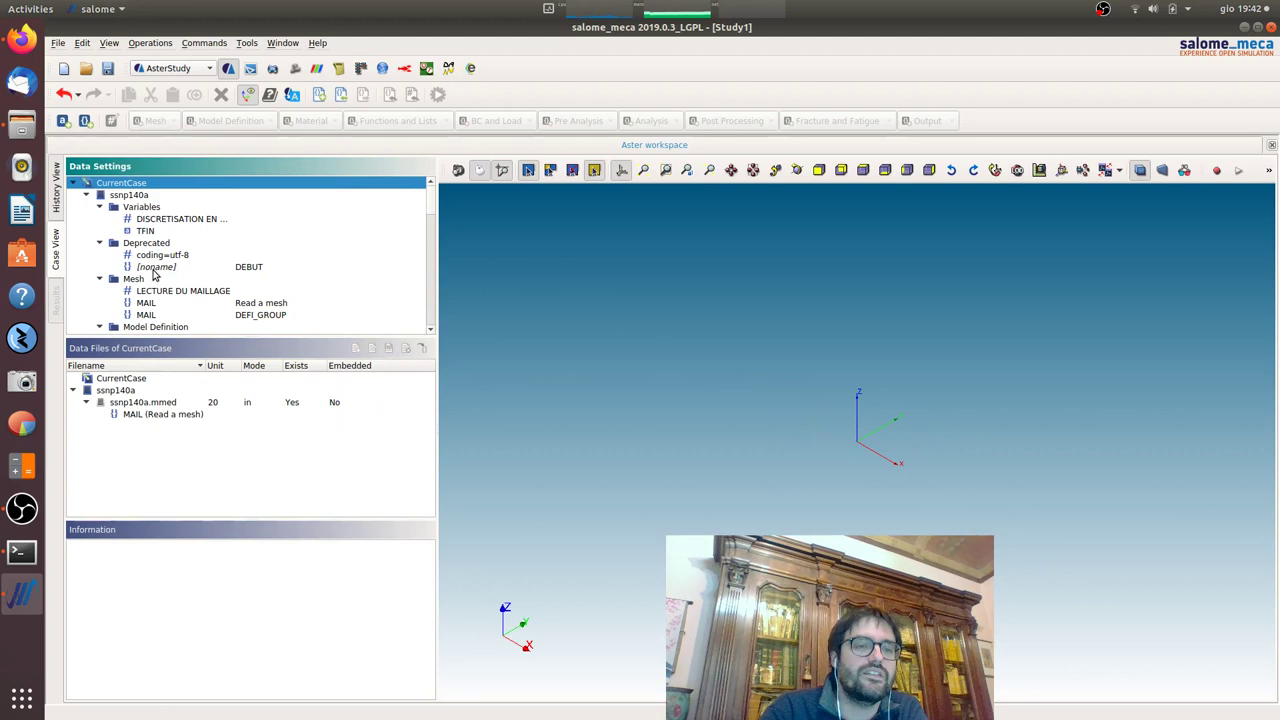
pyautogui.click(168, 305)
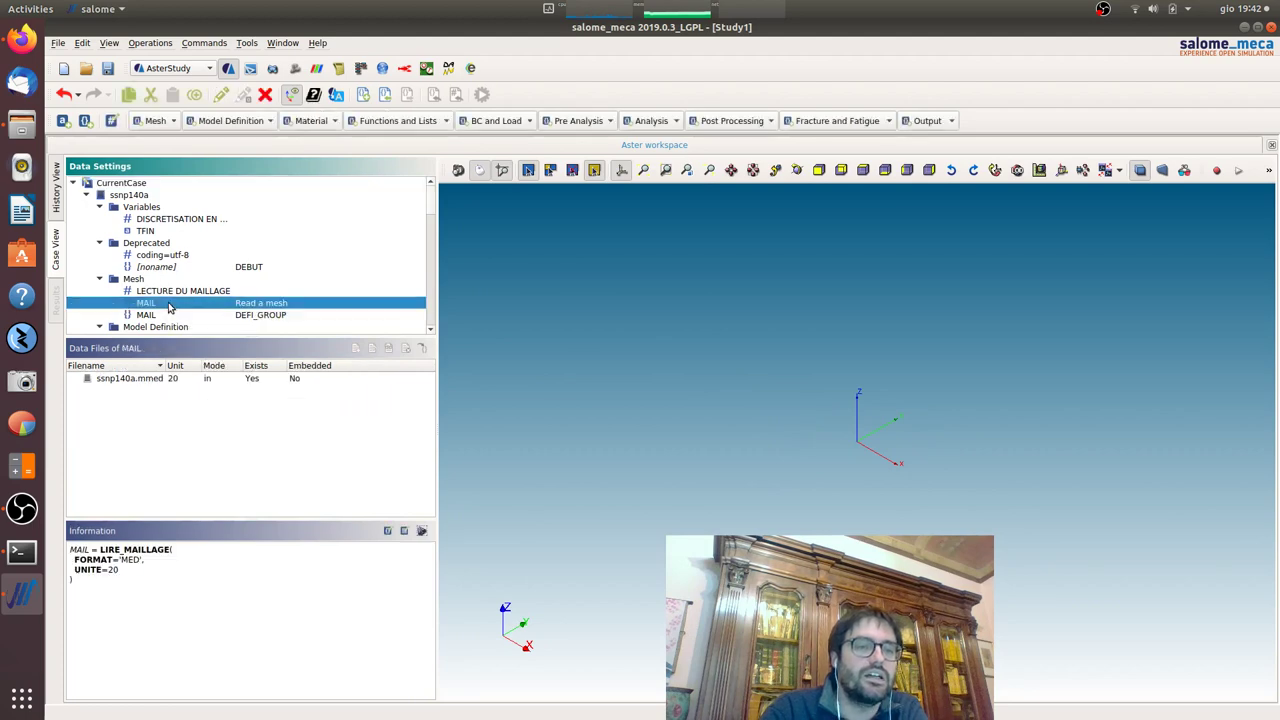
pyautogui.doubleClick(168, 305)
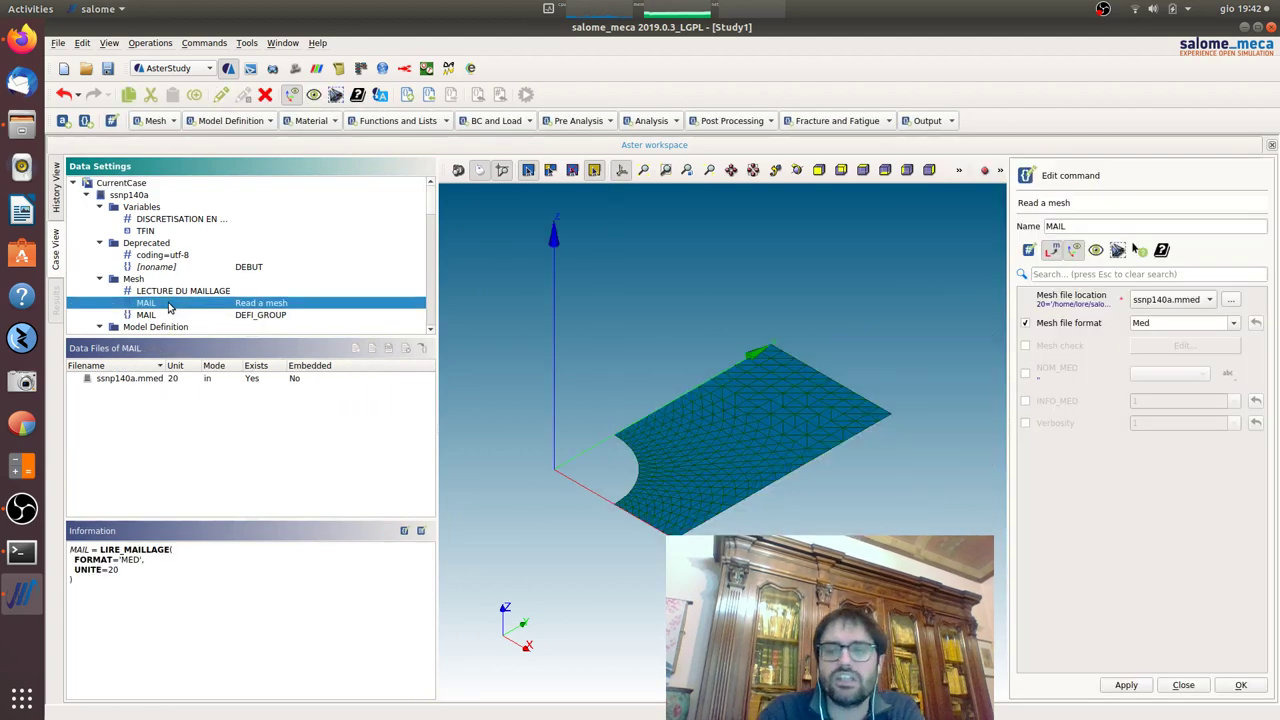
pyautogui.scroll(-5, 168, 307)
pyautogui.scroll(-6, 170, 308)
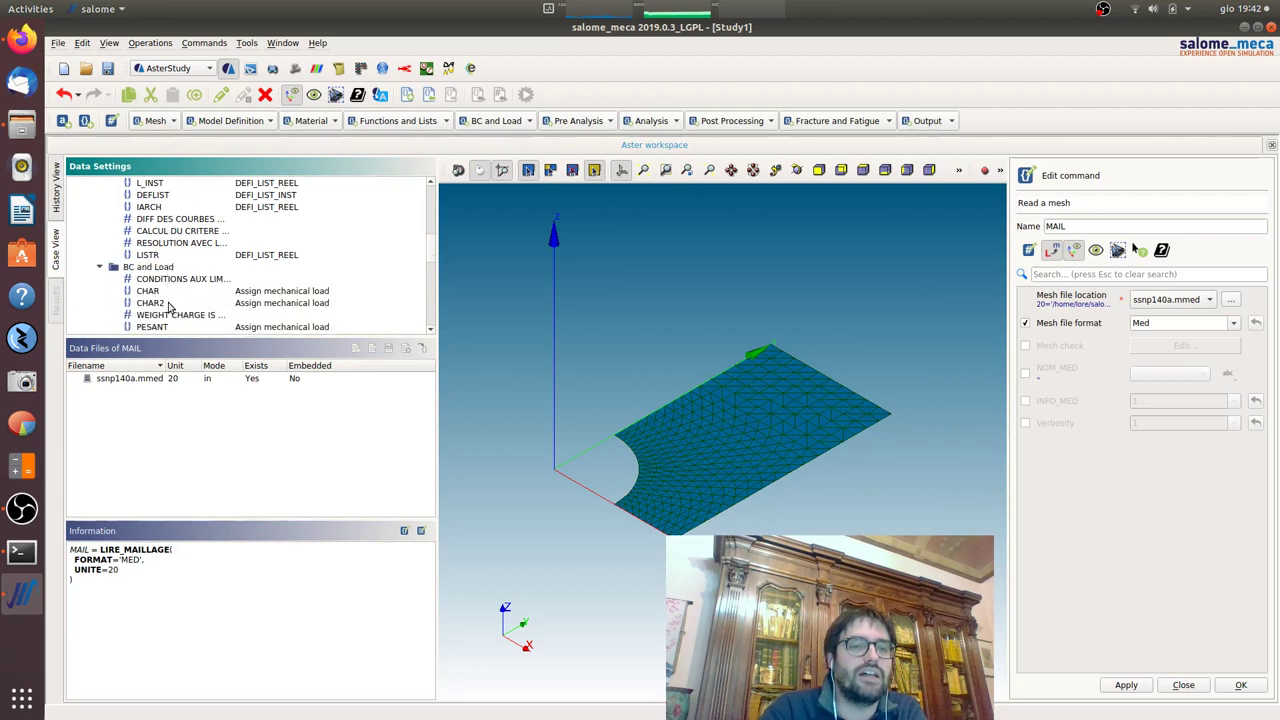
pyautogui.doubleClick(199, 291)
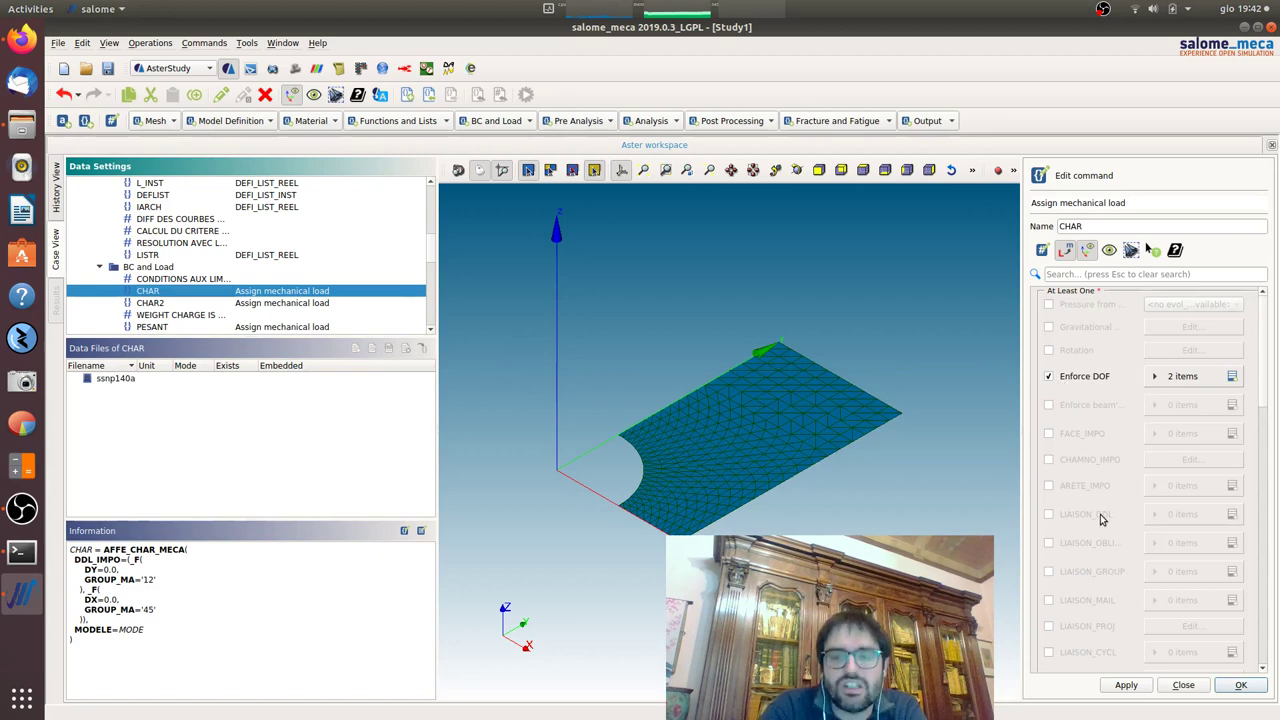
# Convert the ssnp140a stage to text mode
pyautogui.scroll(10, 317, 290)
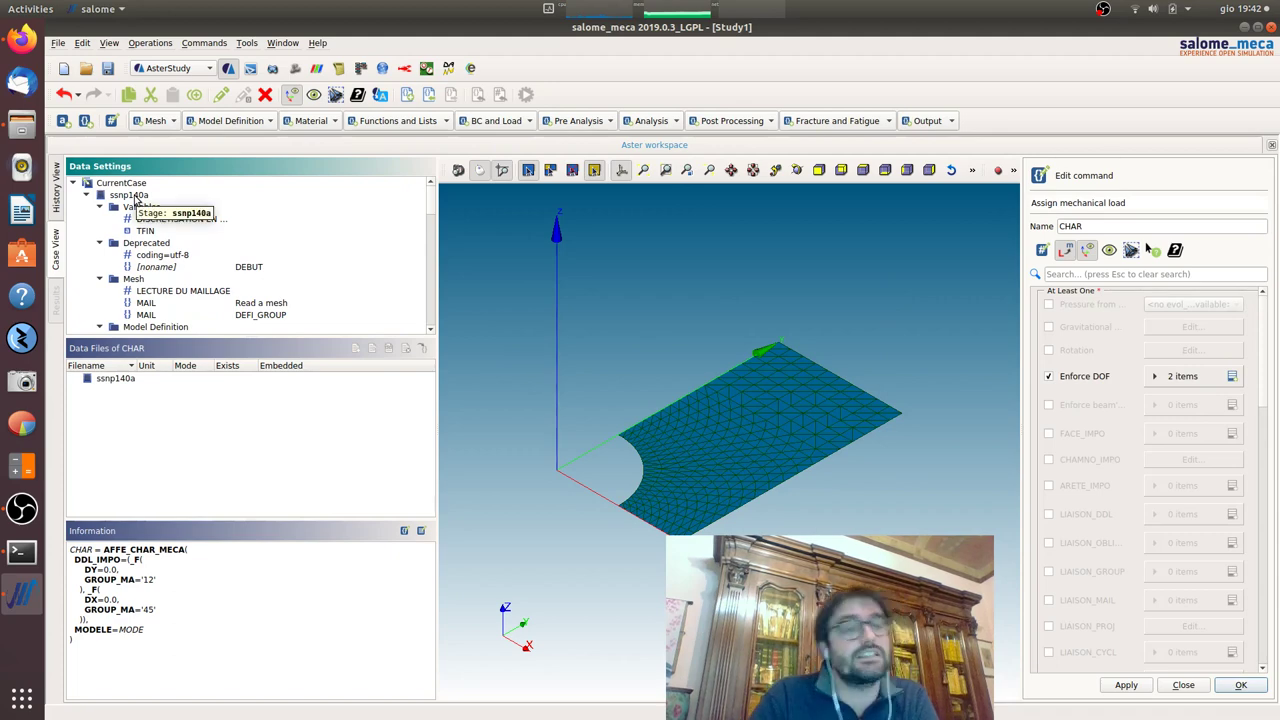
pyautogui.rightClick(136, 200)
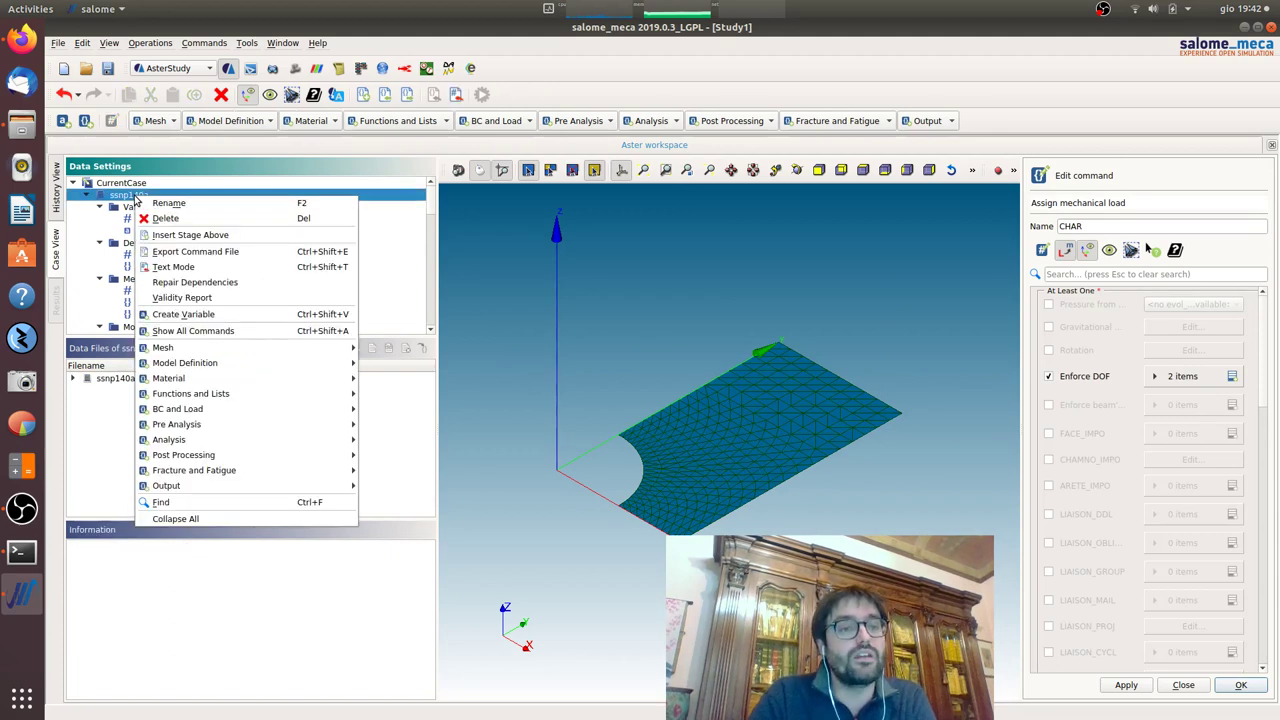
pyautogui.click(175, 267)
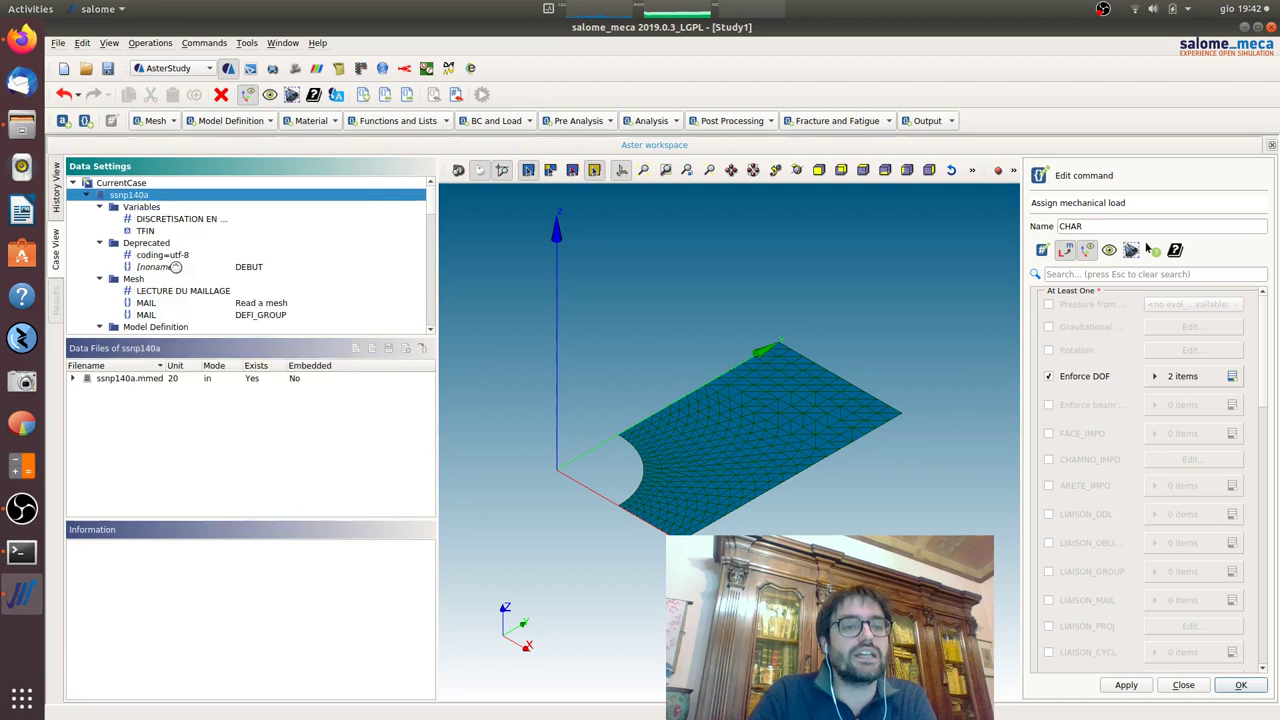
# Open the ssnp140a command file and scroll through its CHAR, CHAR2 and PESANT loads
pyautogui.doubleClick(128, 196)
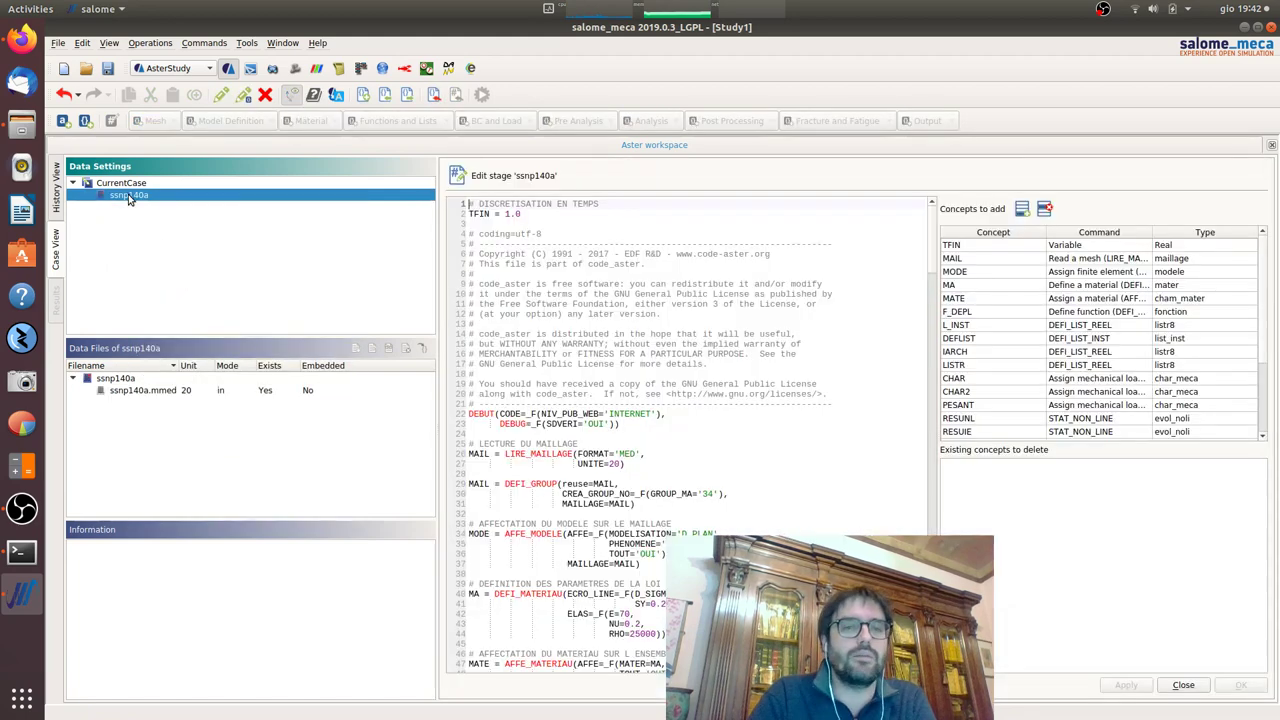
pyautogui.scroll(-11, 595, 435)
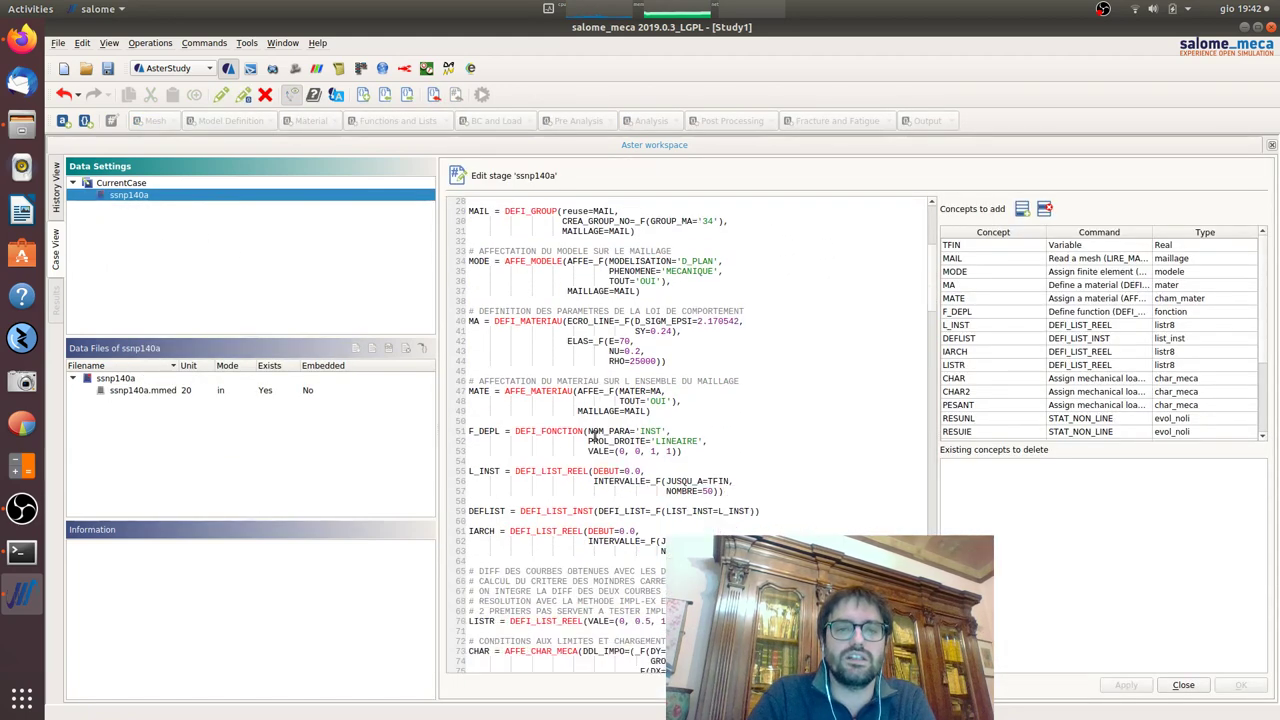
pyautogui.scroll(-14, 595, 437)
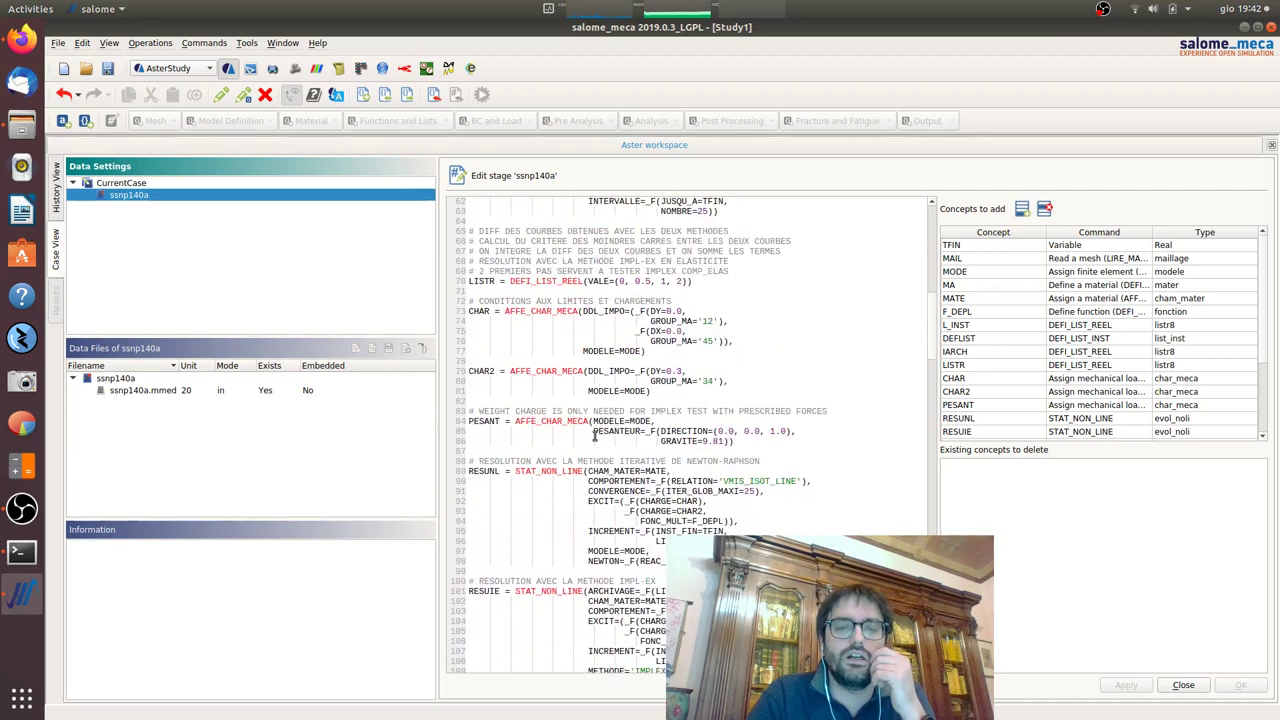
pyautogui.scroll(6, 595, 435)
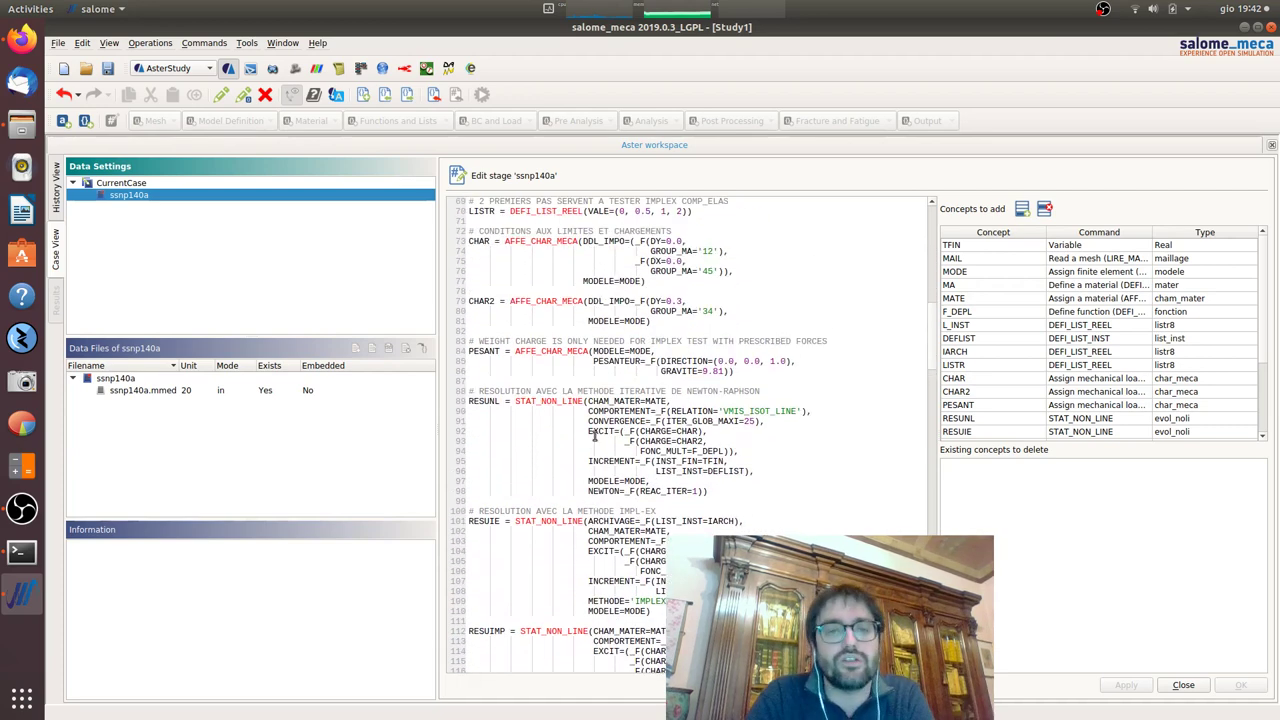
pyautogui.scroll(4, 595, 435)
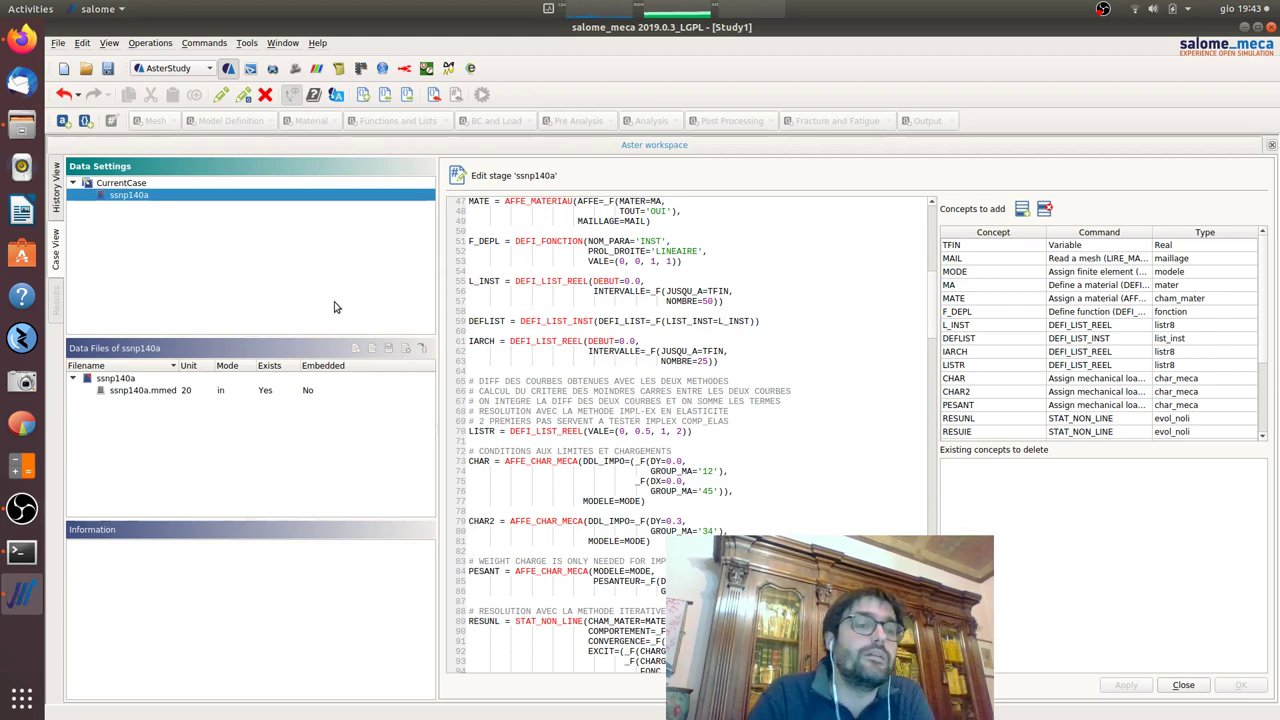
# Mark the ssnp140a stage for running, try Run, and dismiss the save-first warning
pyautogui.click(56, 198)
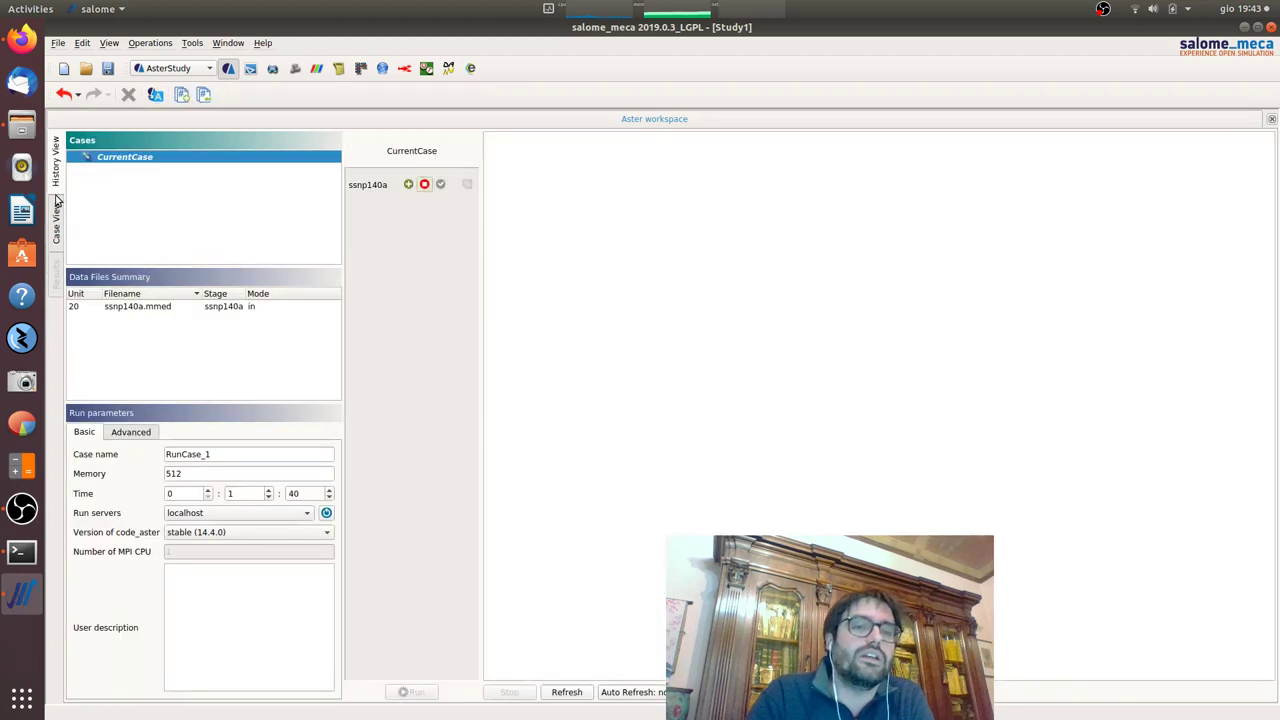
pyautogui.click(408, 185)
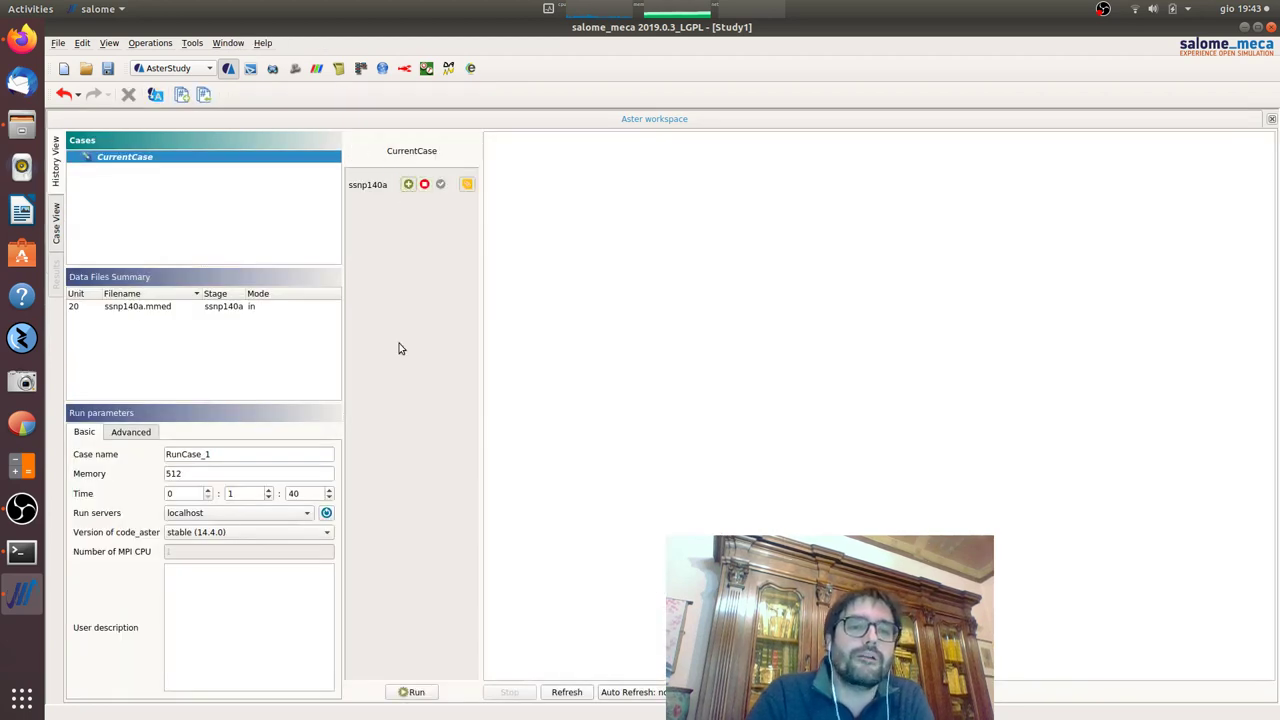
pyautogui.click(416, 692)
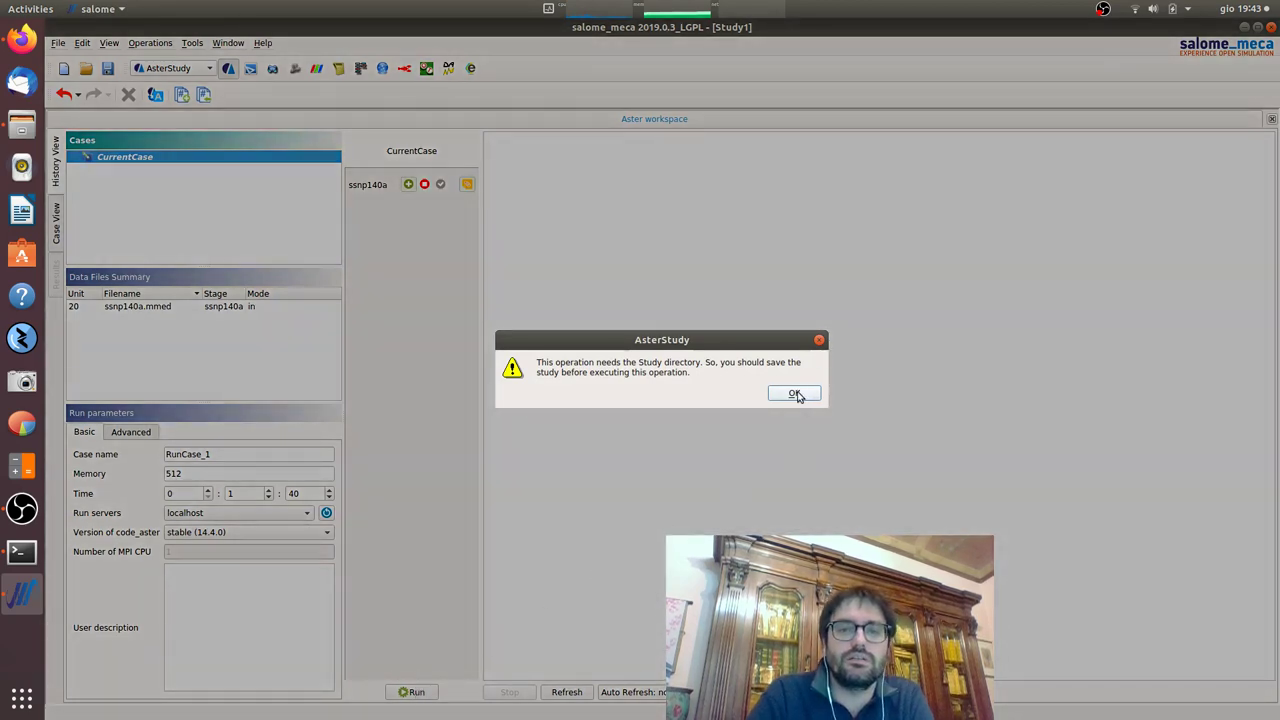
pyautogui.click(794, 393)
# Save the study as testcase.hdf in the Desktop/videos folder
pyautogui.click(108, 69)
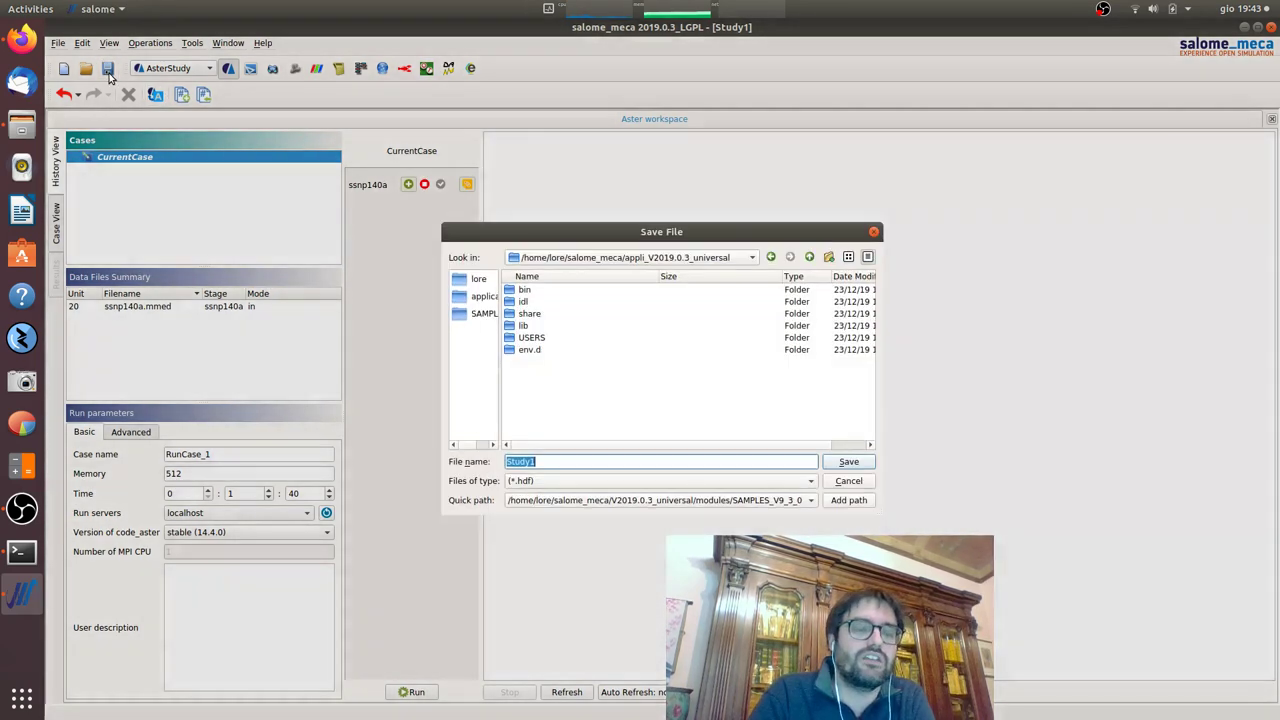
pyautogui.click(475, 281)
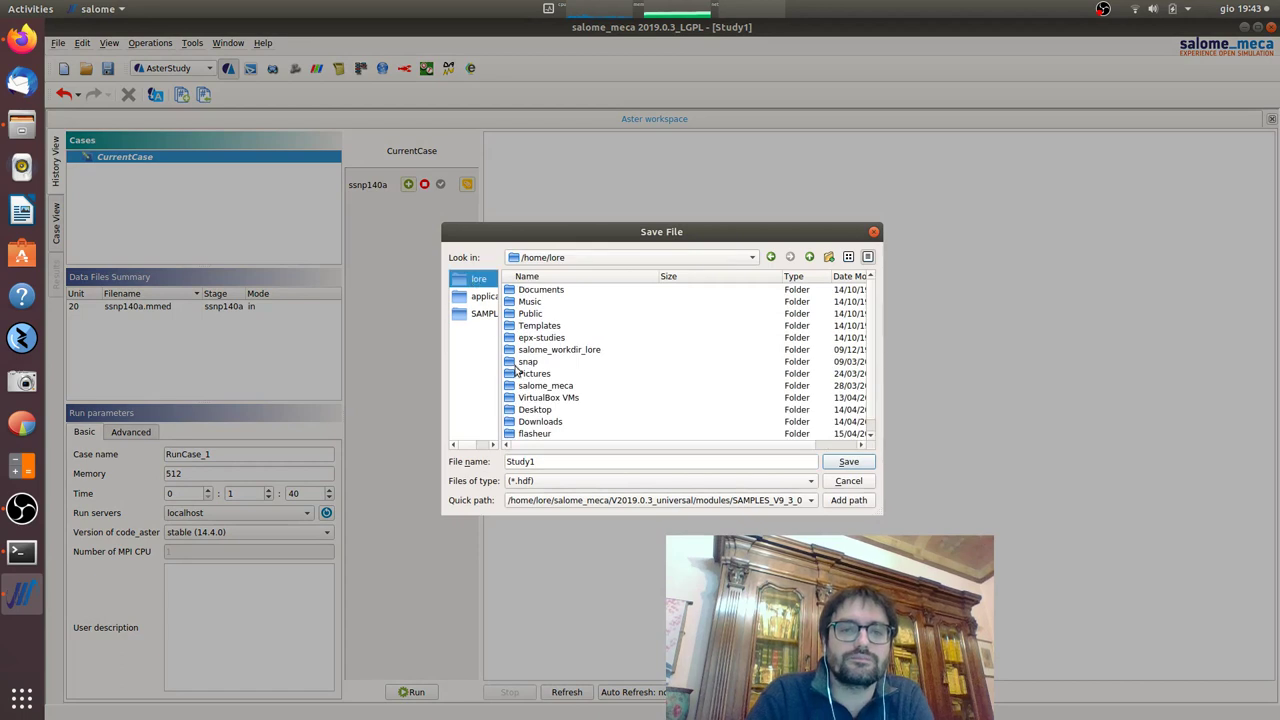
pyautogui.doubleClick(537, 409)
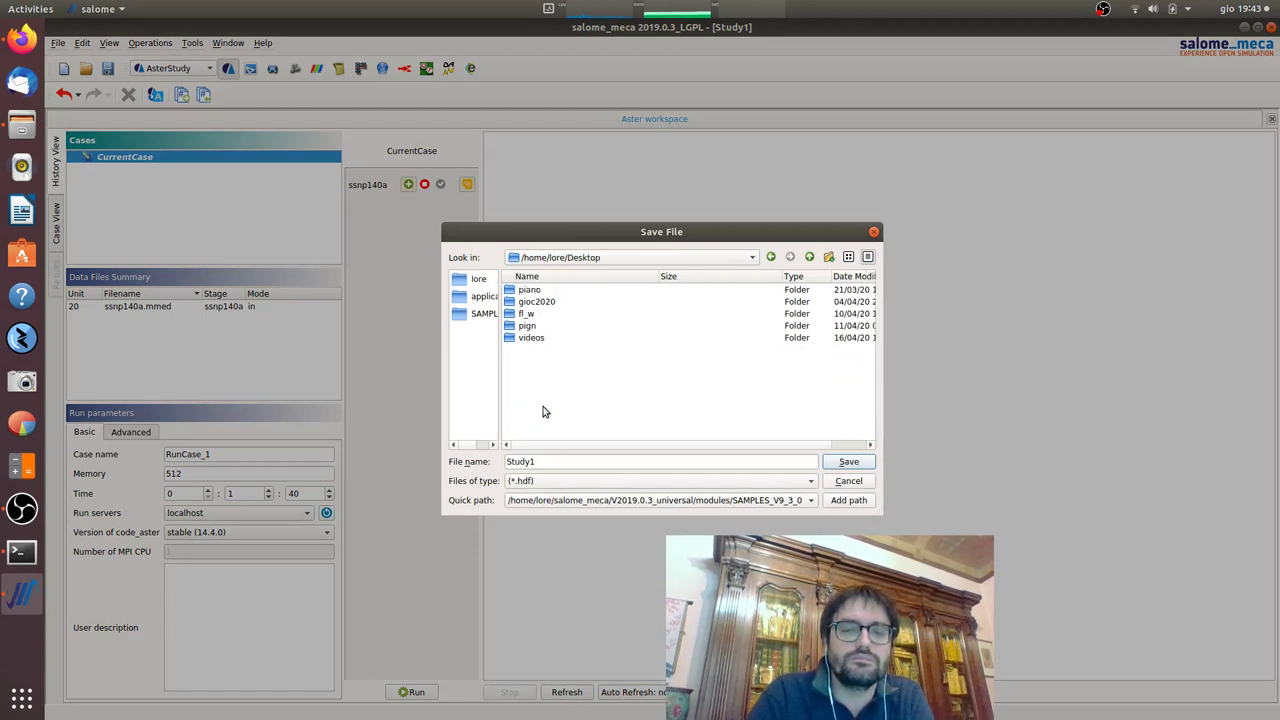
pyautogui.doubleClick(538, 341)
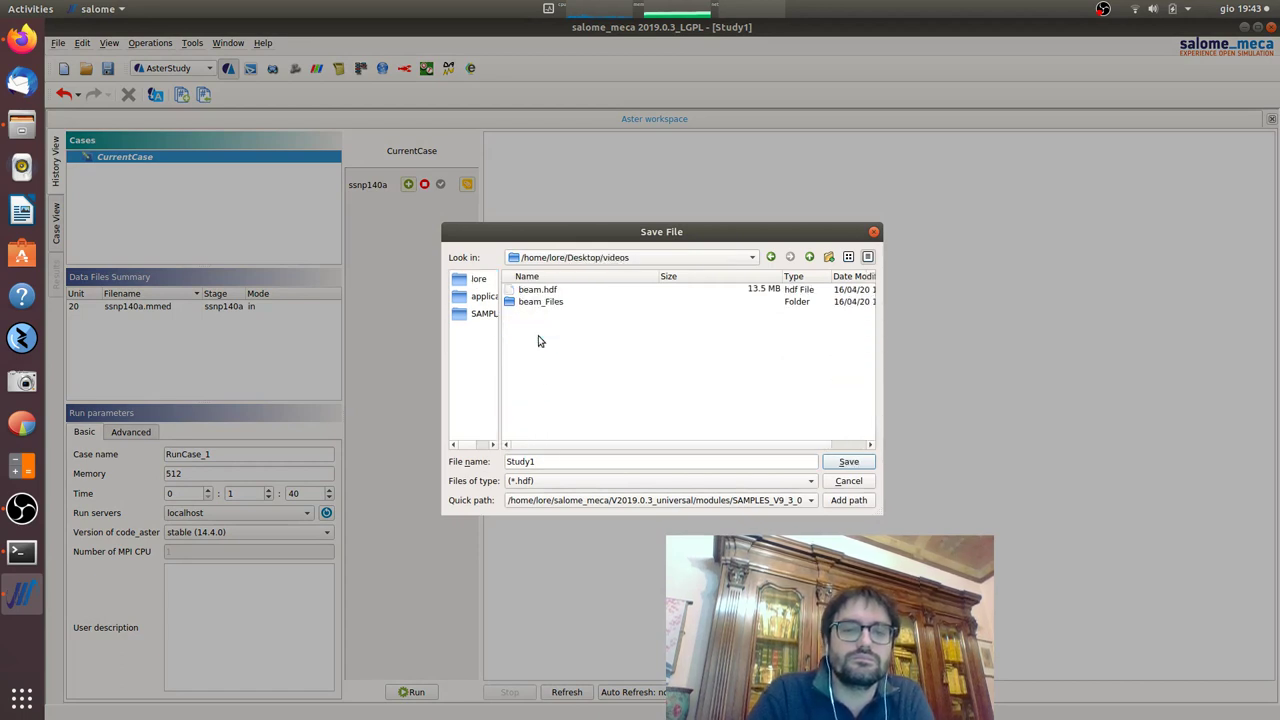
pyautogui.click(555, 461)
pyautogui.doubleClick(553, 461)
pyautogui.write('testcase')
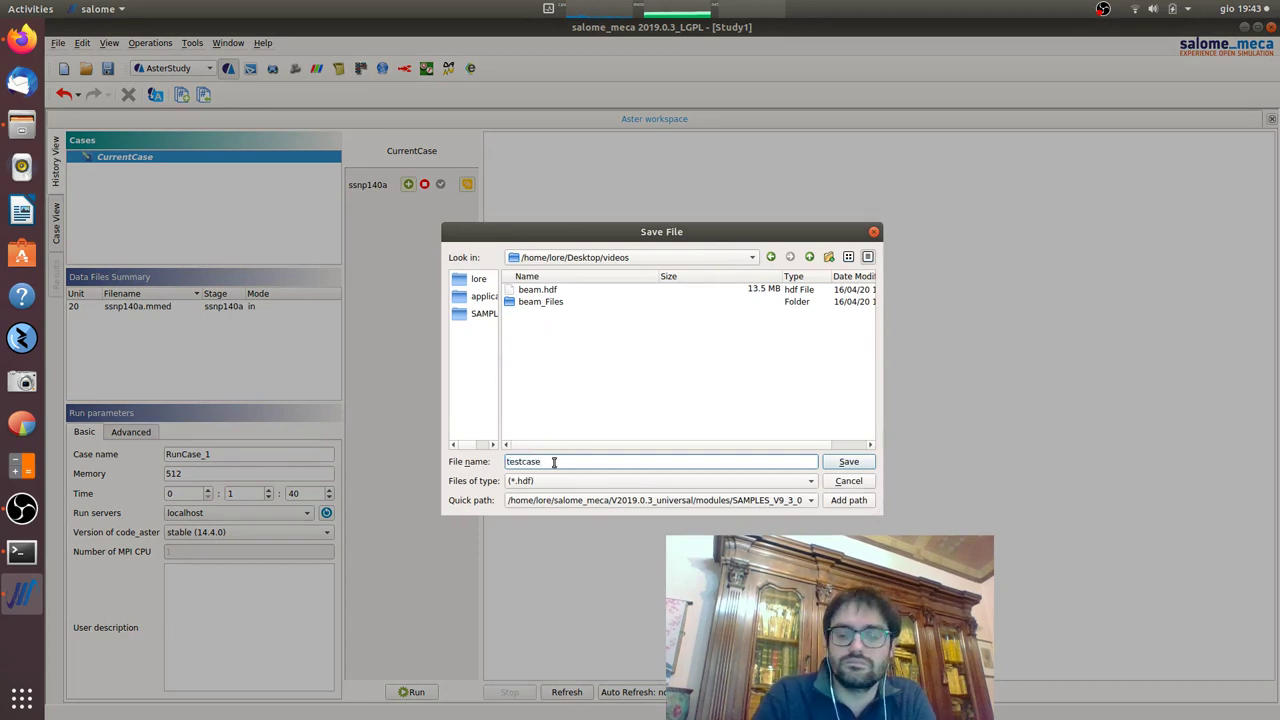
pyautogui.press('Return')
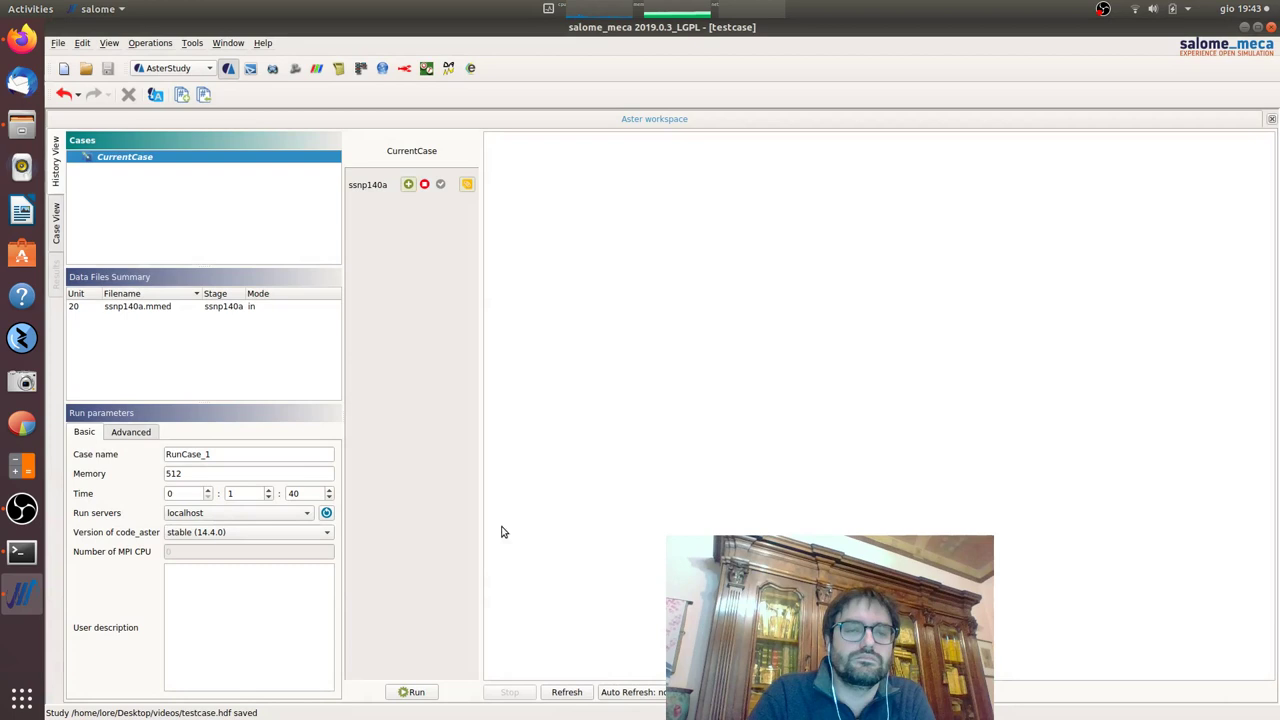
# Run the case with 5 s auto-refresh and read the JEVEUX_62 memory error in the log
pyautogui.click(648, 691)
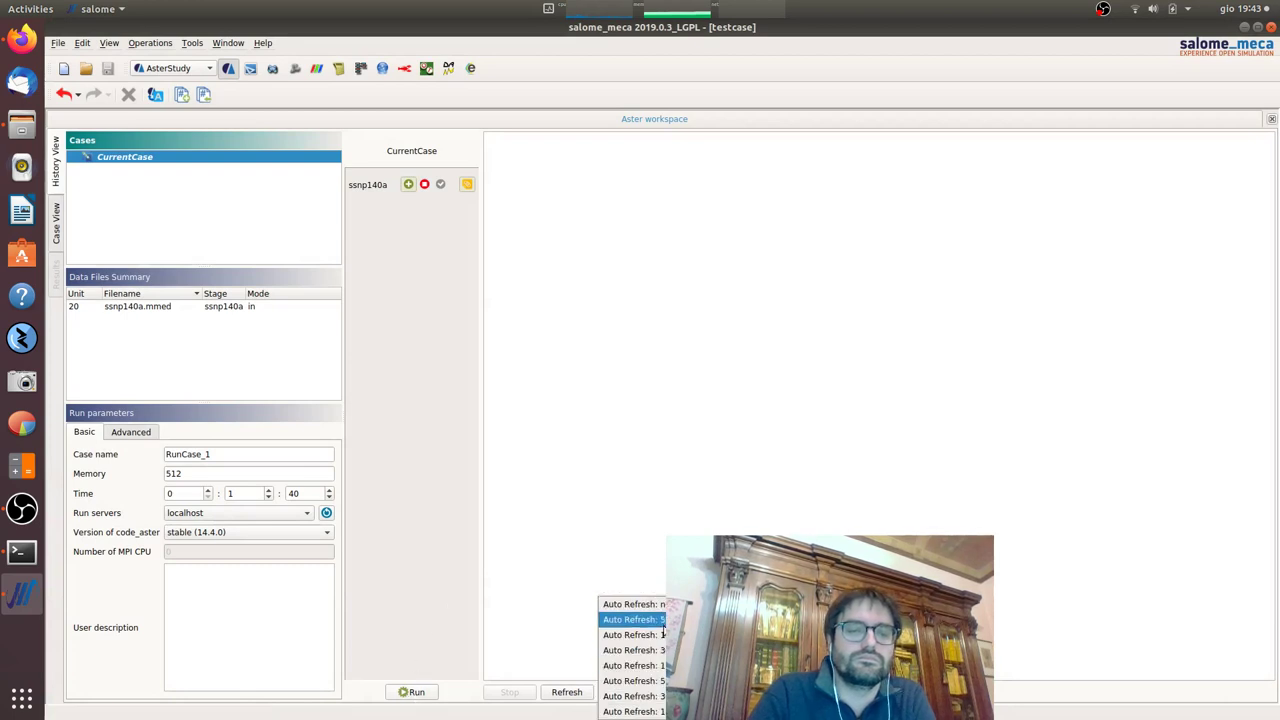
pyautogui.click(640, 620)
pyautogui.click(412, 692)
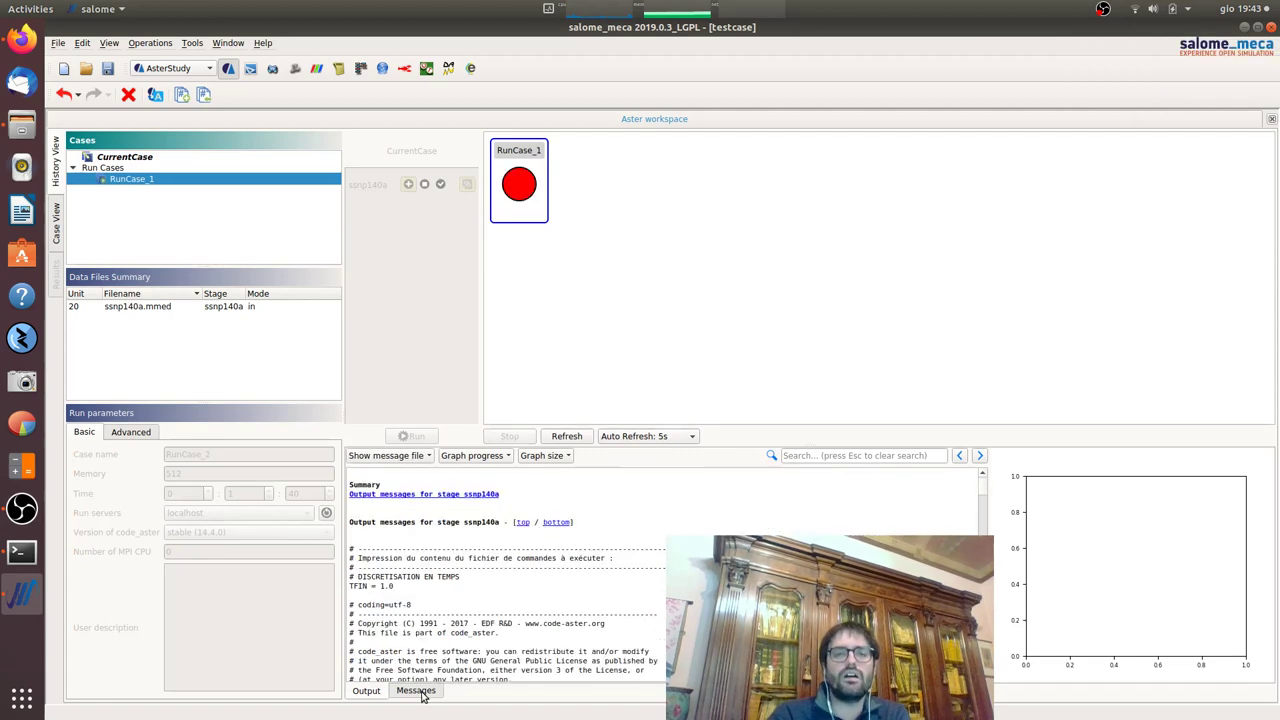
pyautogui.scroll(-10, 548, 543)
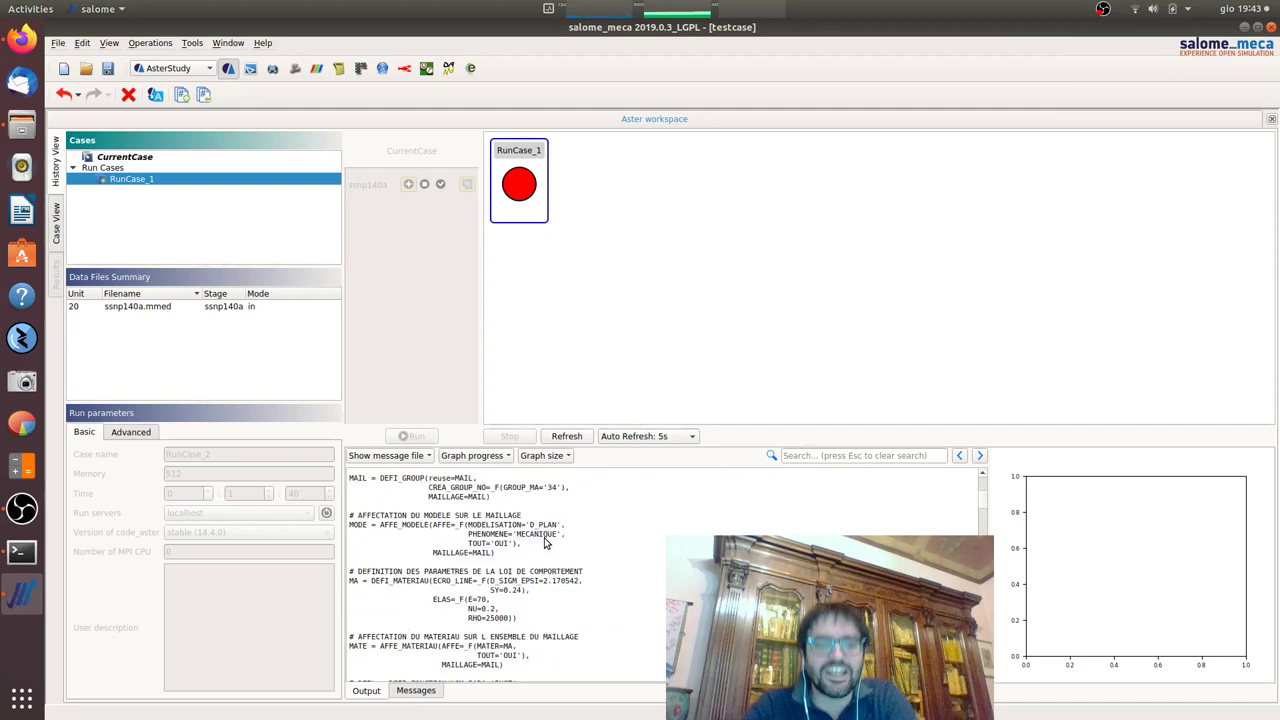
pyautogui.scroll(-15, 545, 541)
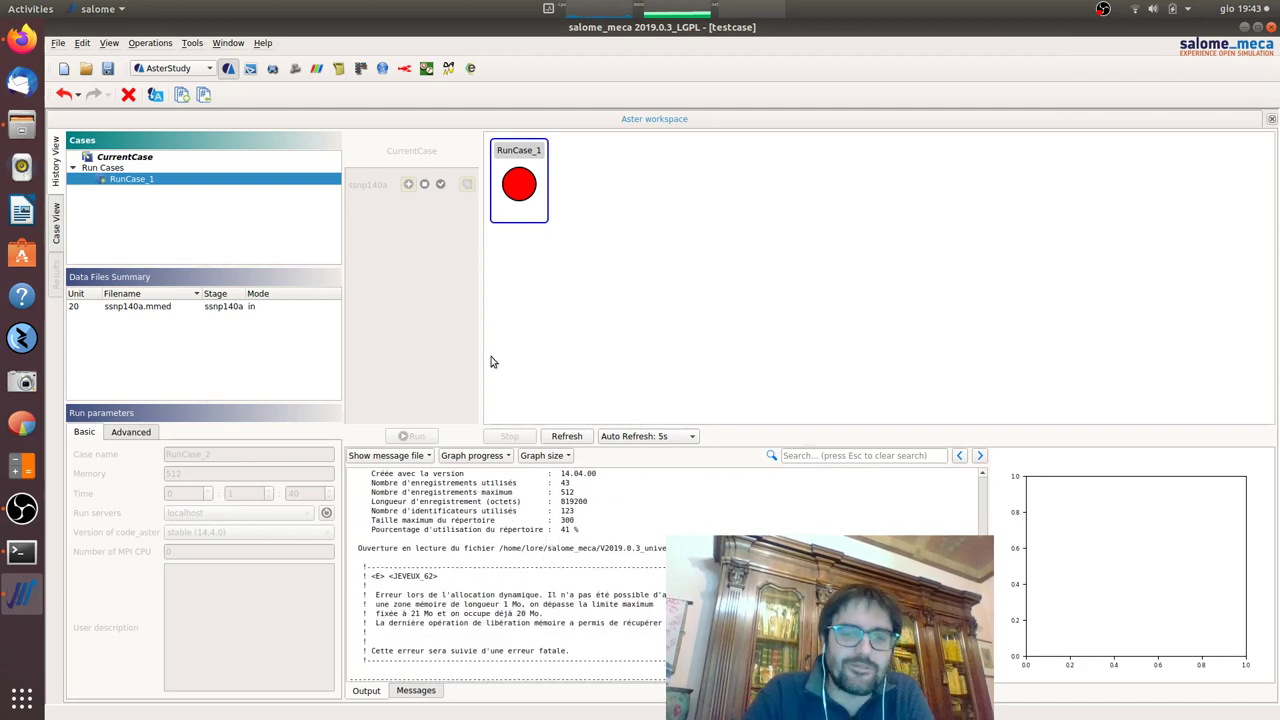
# Delete the failed RunCase_1 and reselect CurrentCase
pyautogui.rightClick(518, 181)
pyautogui.click(548, 232)
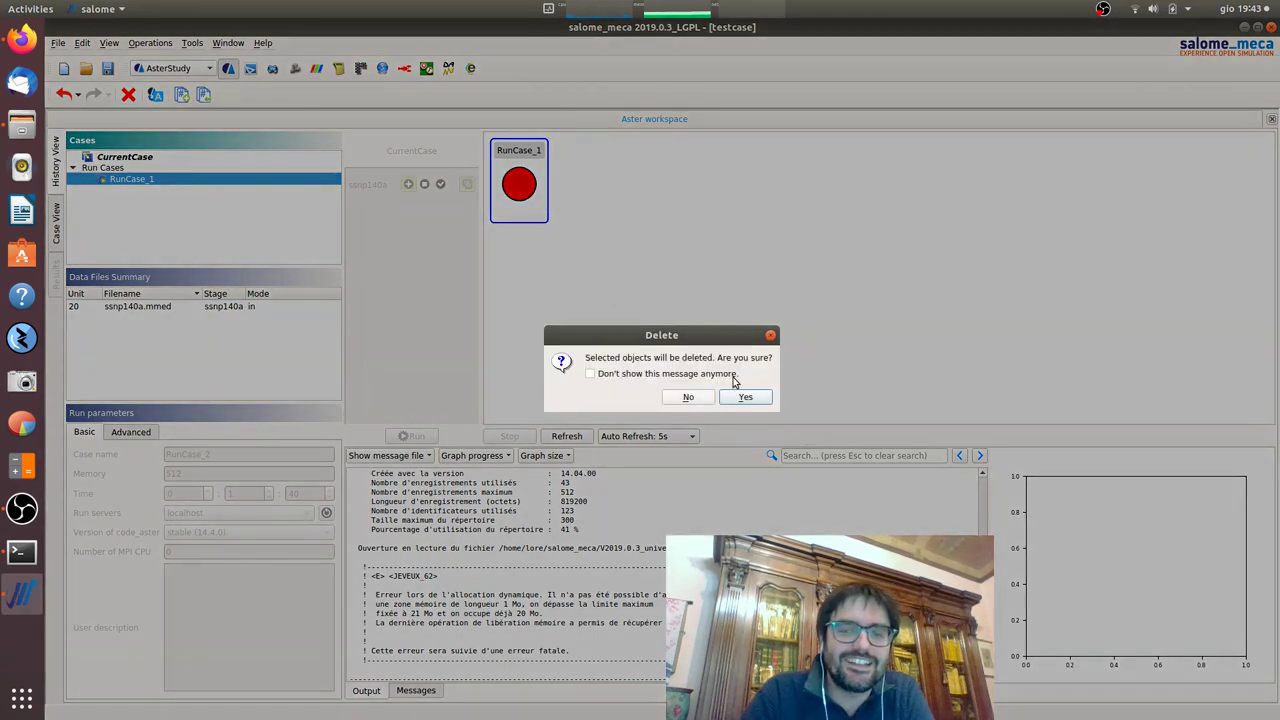
pyautogui.click(741, 392)
pyautogui.click(138, 157)
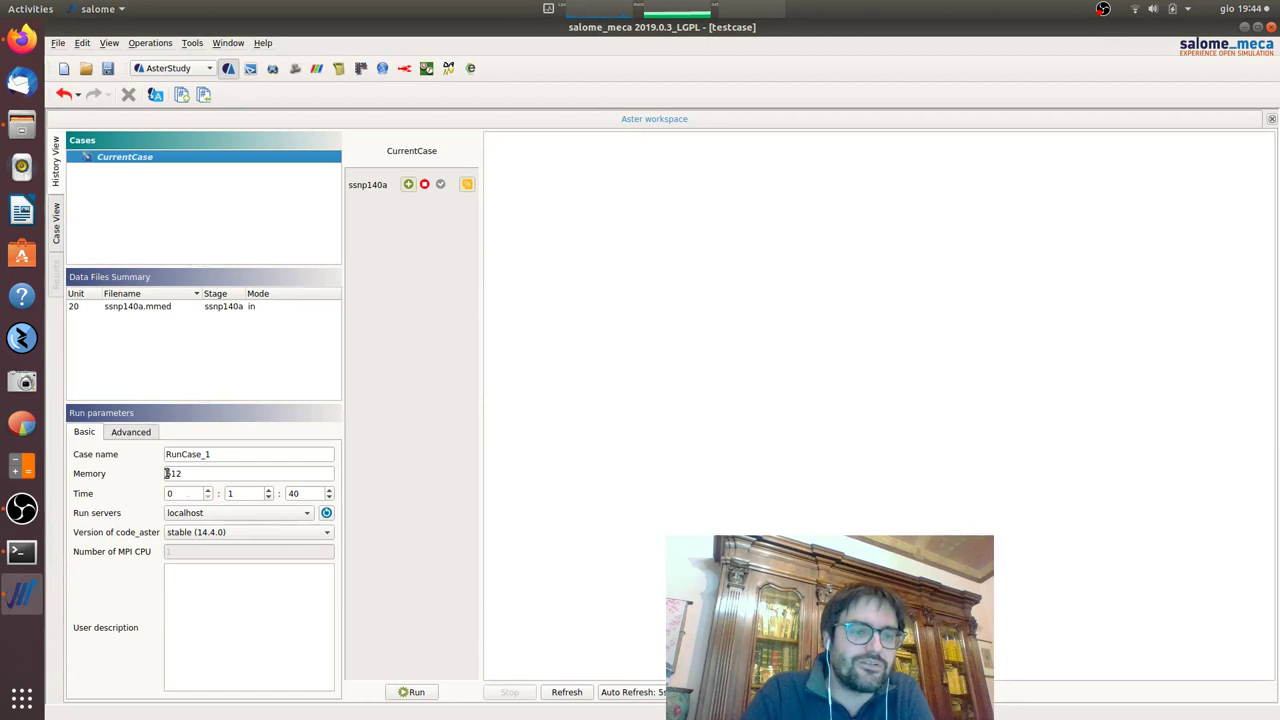
# Raise the run memory from 512 to 10000 and rerun the case
pyautogui.moveTo(167, 473); pyautogui.dragTo(199, 476)
pyautogui.write('10000')
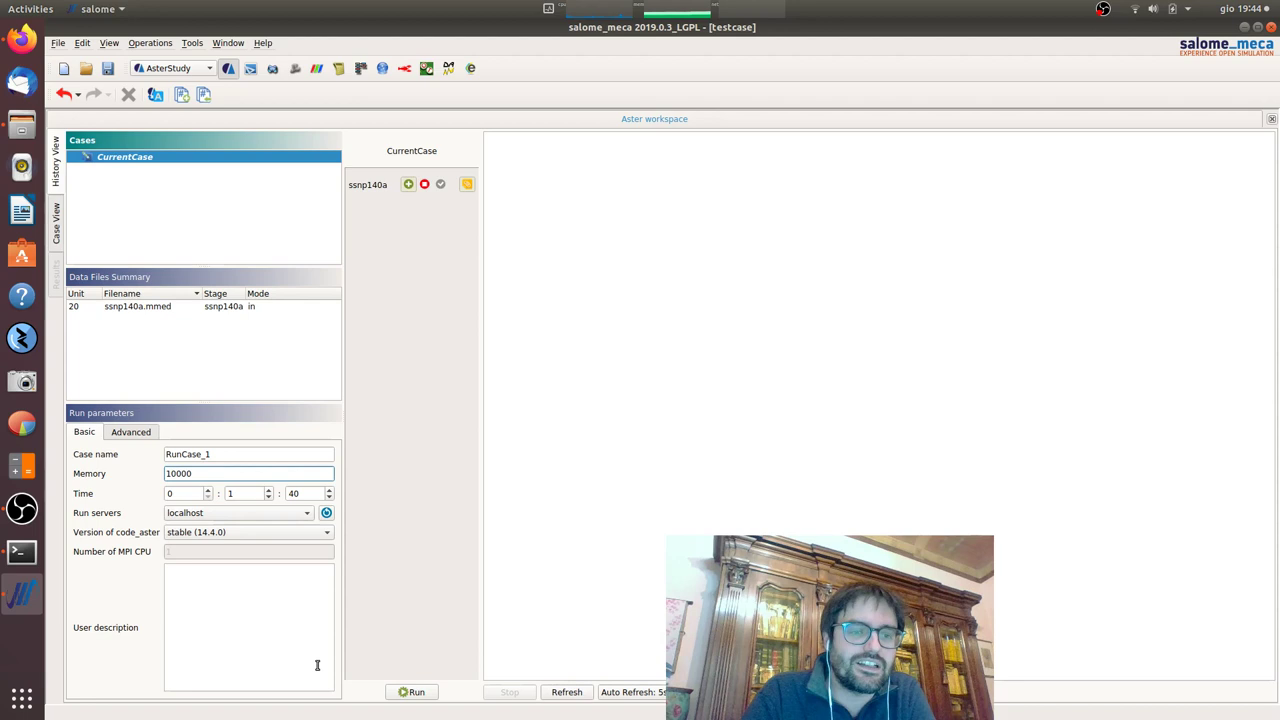
pyautogui.click(415, 692)
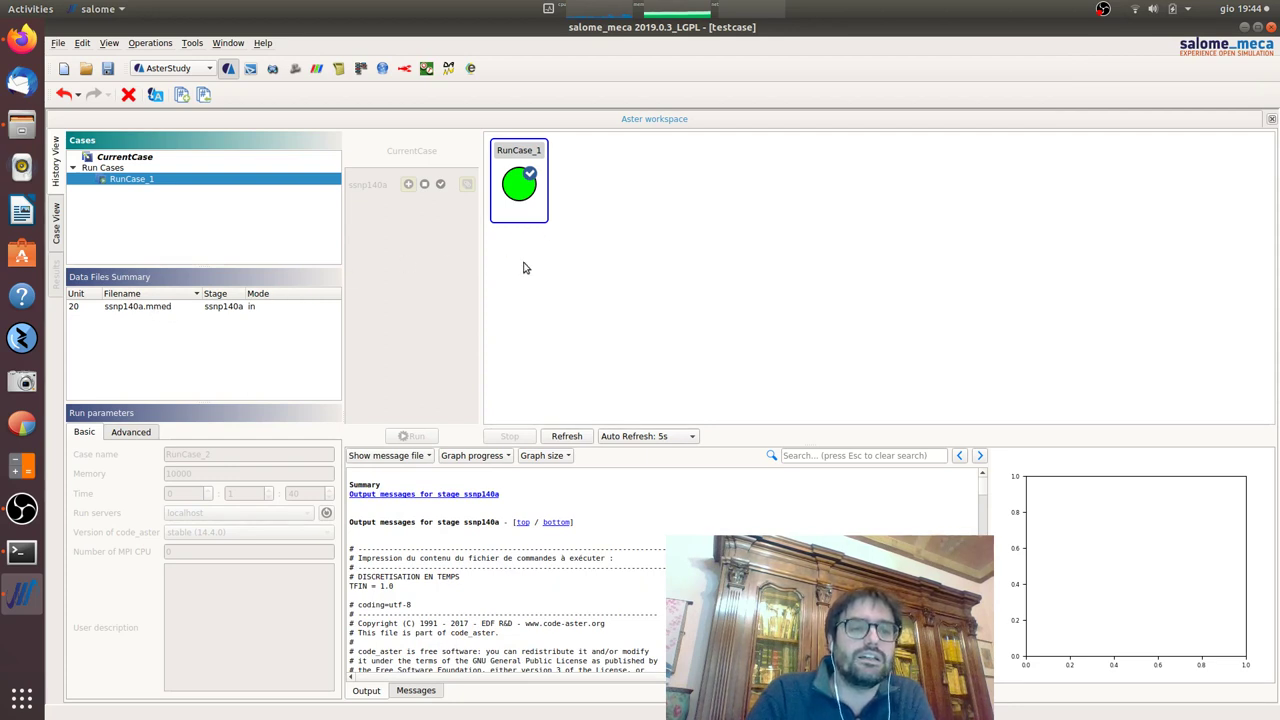
pyautogui.moveTo(533, 175)
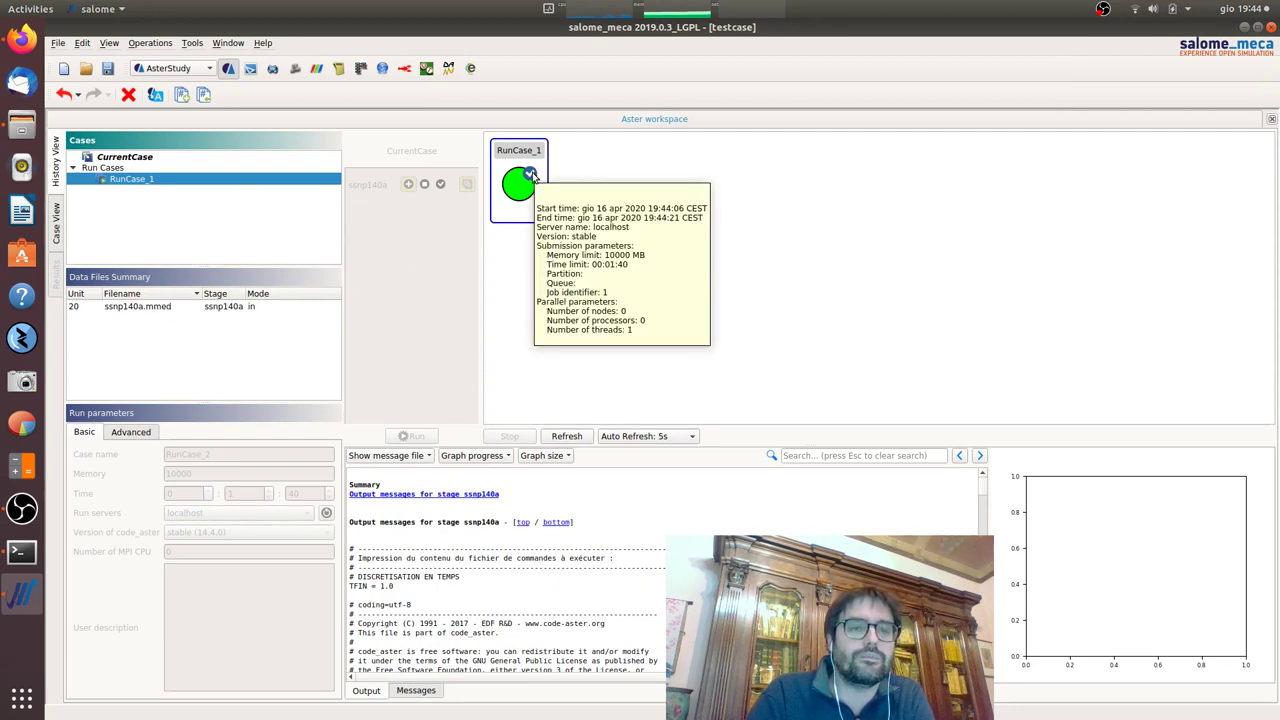